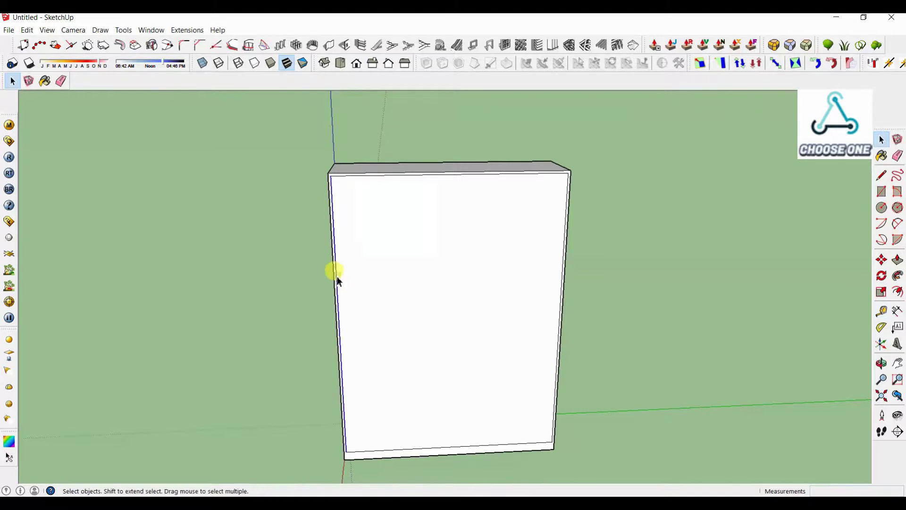
# Copy the front's left inner vertical edge to the middle to outline a narrow central divider, and erase the extra centre line
pyautogui.press('m')
pyautogui.click(332, 179)
pyautogui.press('ctrl')
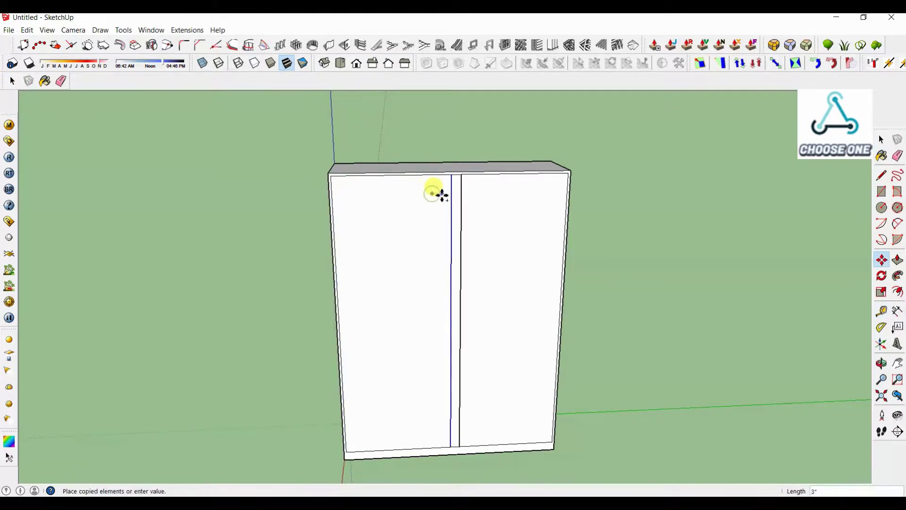
pyautogui.click(482, 180)
pyautogui.press('Return')
pyautogui.scroll(6, 460, 189)
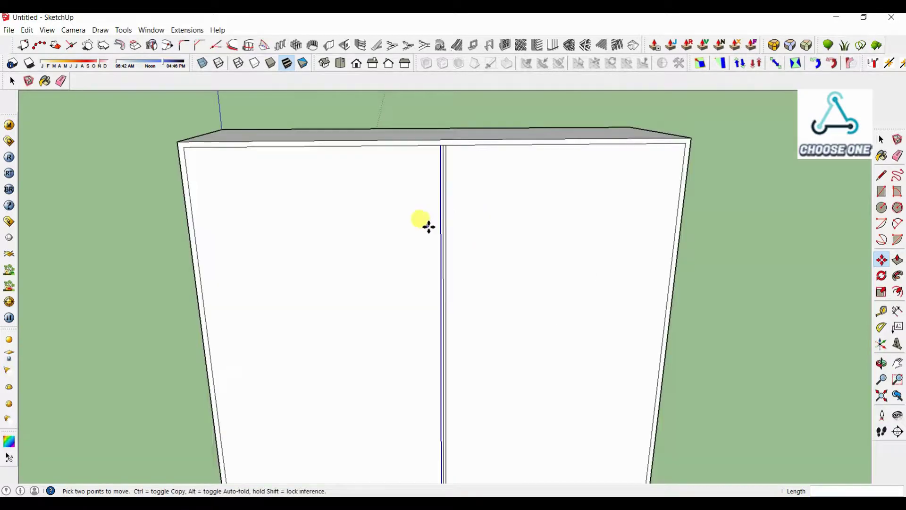
pyautogui.press('e')
pyautogui.scroll(-10, 447, 205)
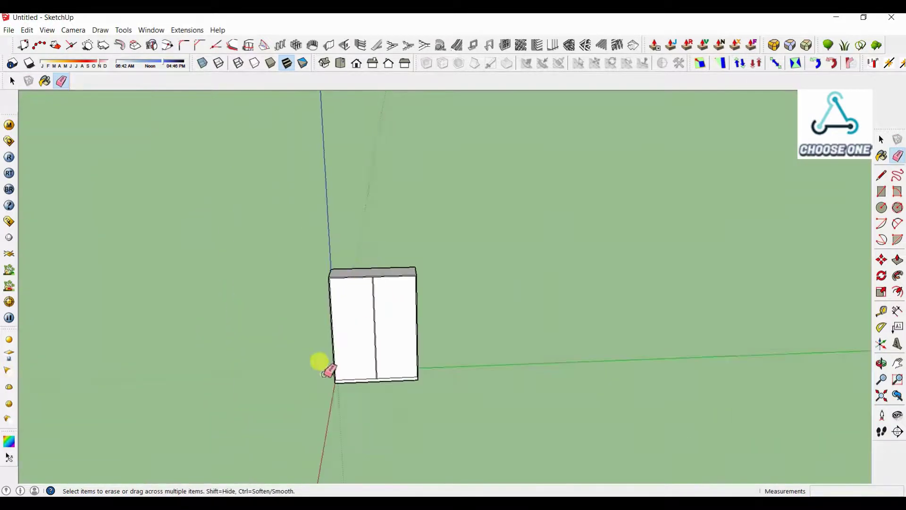
# Place two closely spaced horizontal guides across the upper part of the cabinet front
pyautogui.moveTo(319, 360); pyautogui.dragTo(366, 307, button='middle')
pyautogui.scroll(3, 366, 307)
pyautogui.press('t')
pyautogui.click(358, 195)
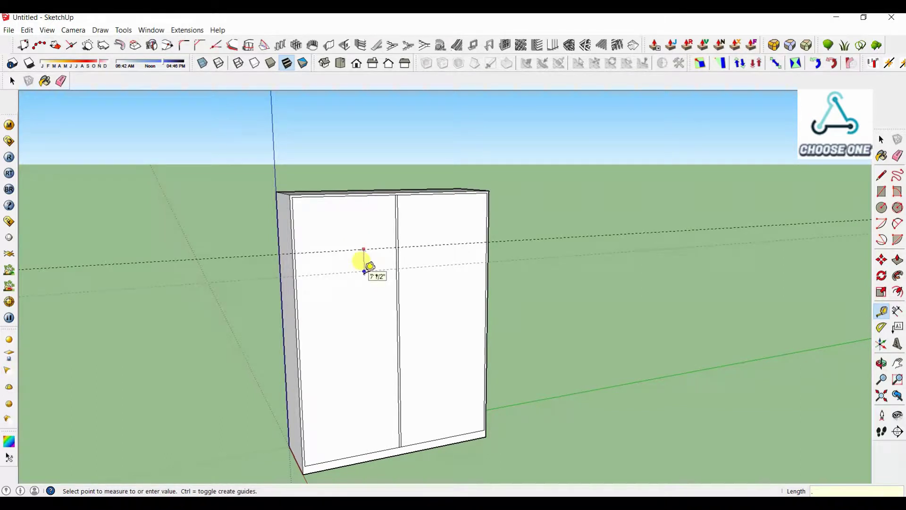
pyautogui.scroll(3, 362, 269)
# Draw a thin rectangle between the guides across the full inner width, and erase the guides and the overlapping lines at the central divider
pyautogui.press('r')
pyautogui.click(223, 252)
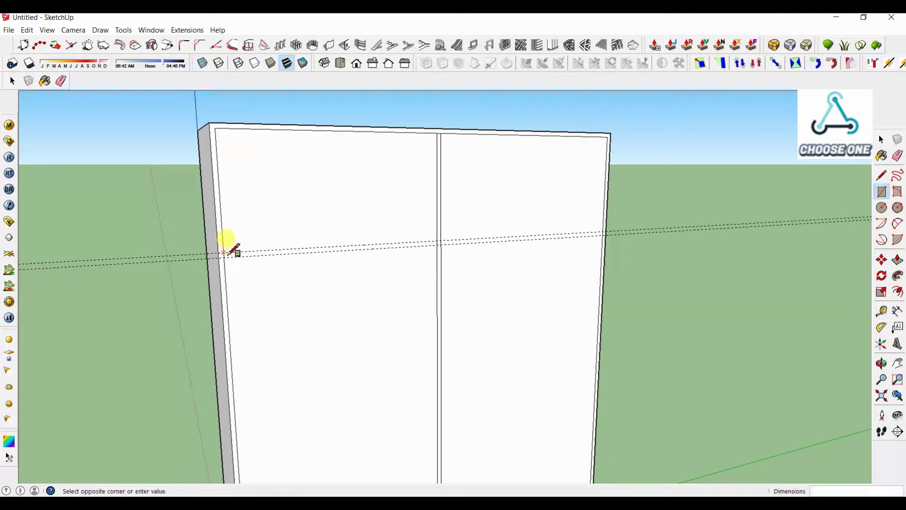
pyautogui.click(609, 231)
pyautogui.scroll(5, 441, 238)
pyautogui.press('e')
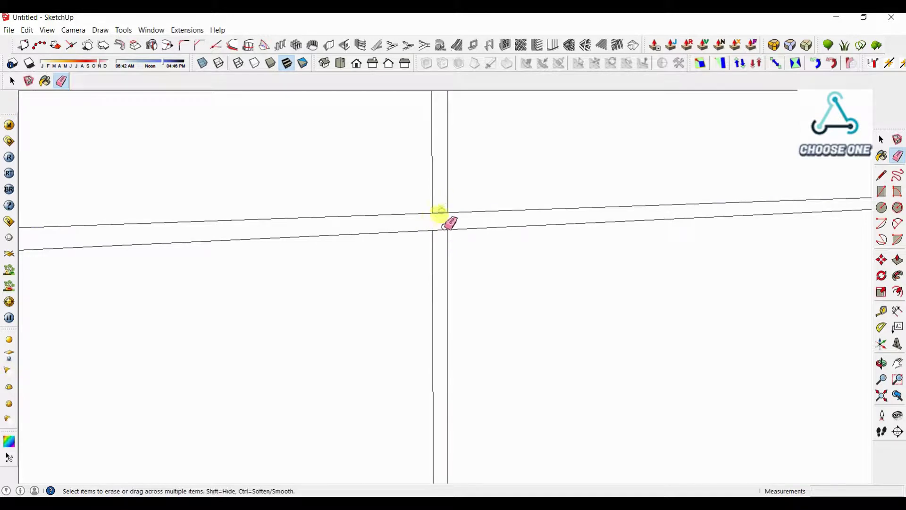
pyautogui.scroll(-6, 444, 228)
# Push all four front panels equally deep into the cabinet to form open compartments
pyautogui.scroll(2, 384, 299)
pyautogui.press('p')
pyautogui.click(403, 252)
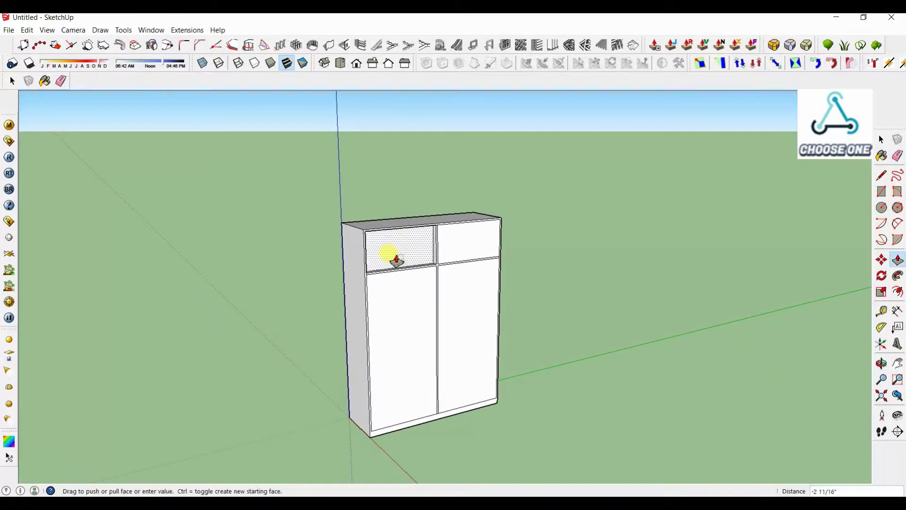
pyautogui.click(393, 258)
pyautogui.doubleClick(451, 244)
pyautogui.doubleClick(412, 305)
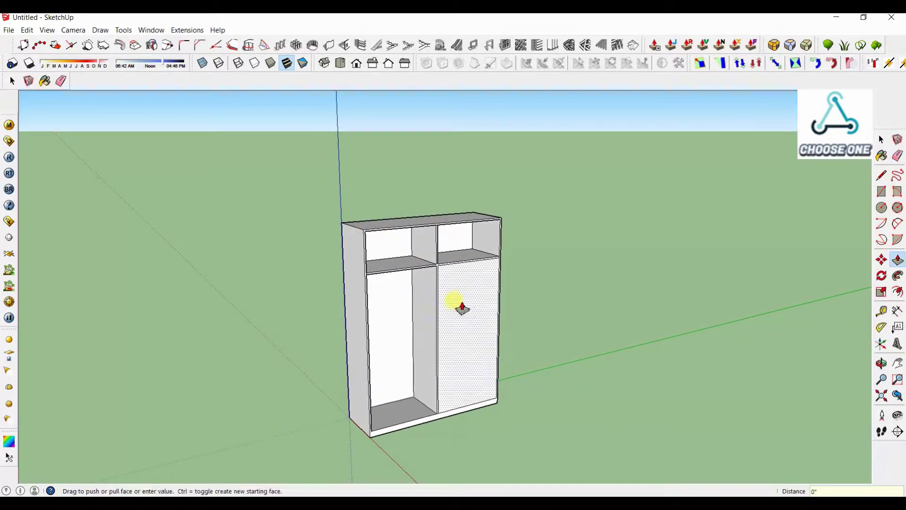
pyautogui.doubleClick(460, 307)
pyautogui.press('space')
# Try outlining a shelf on the lower left compartment's outer wall by copying its bottom edge upward
pyautogui.moveTo(598, 357); pyautogui.dragTo(377, 340, button='middle')
pyautogui.scroll(3, 389, 347)
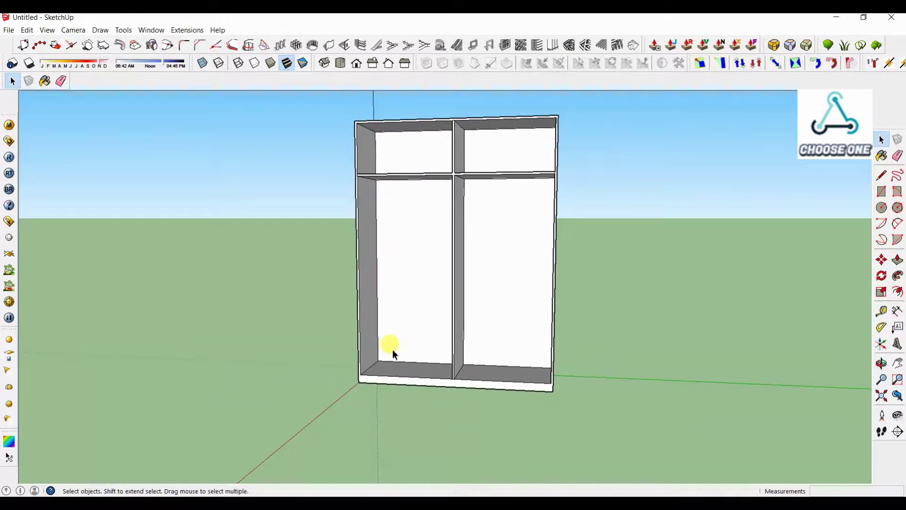
pyautogui.scroll(-2, 407, 304)
pyautogui.moveTo(406, 305); pyautogui.dragTo(387, 369, button='middle')
pyautogui.scroll(1, 405, 267)
pyautogui.moveTo(410, 411); pyautogui.dragTo(415, 360, button='middle')
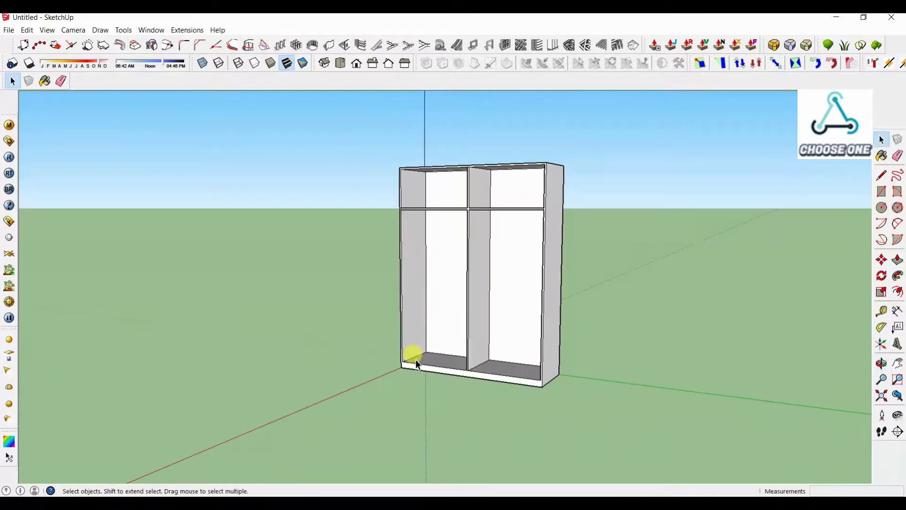
pyautogui.scroll(2, 415, 361)
pyautogui.press('m')
pyautogui.press('ctrl')
pyautogui.click(395, 364)
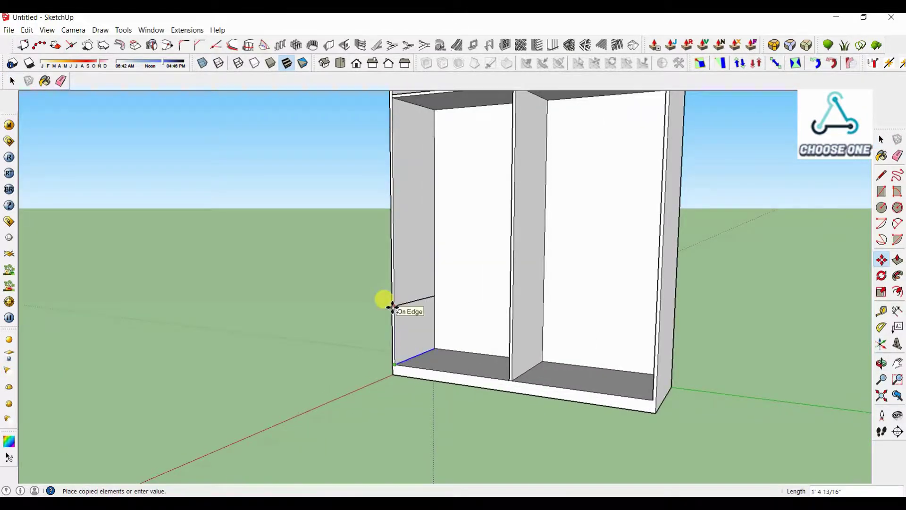
pyautogui.scroll(3, 395, 233)
pyautogui.click(415, 182)
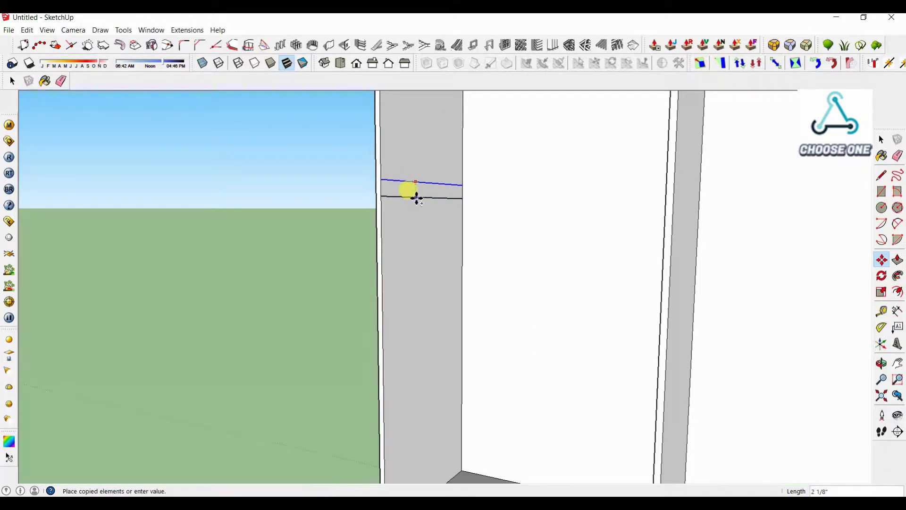
# Extrude the shelf strip from the outer wall across the lower left compartment to the central divider
pyautogui.press('p')
pyautogui.click(411, 188)
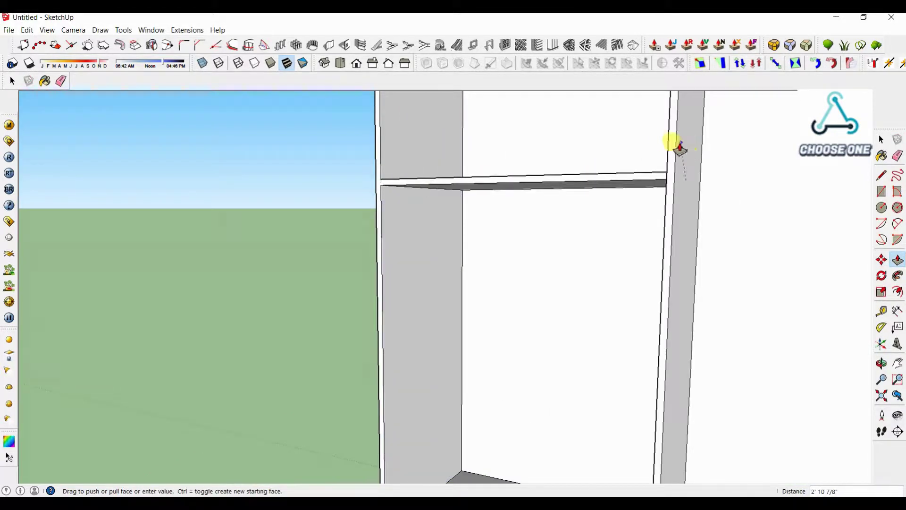
pyautogui.click(679, 146)
pyautogui.scroll(-4, 472, 330)
pyautogui.press('space')
pyautogui.scroll(5, 572, 202)
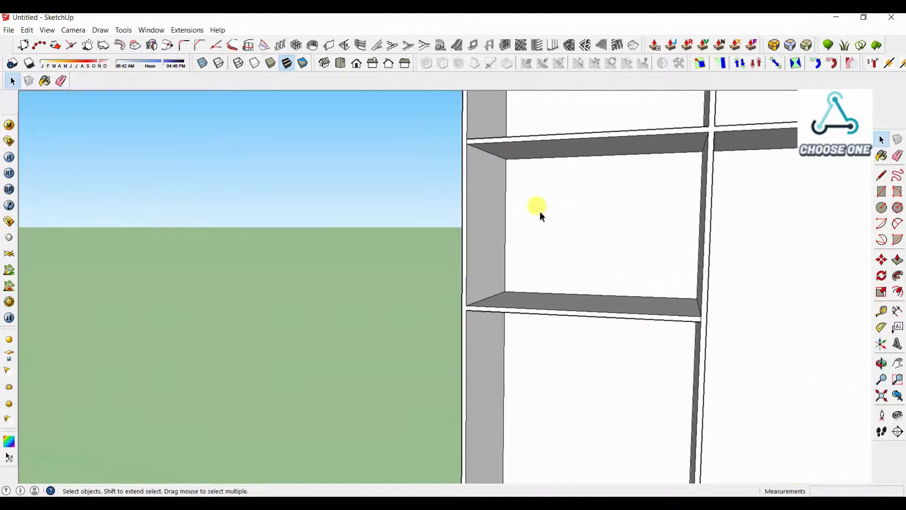
# Measure the clear height between the upper shelf and the new left shelf along the back corner
pyautogui.press('t')
pyautogui.click(504, 160)
pyautogui.click(505, 292)
pyautogui.scroll(-6, 505, 292)
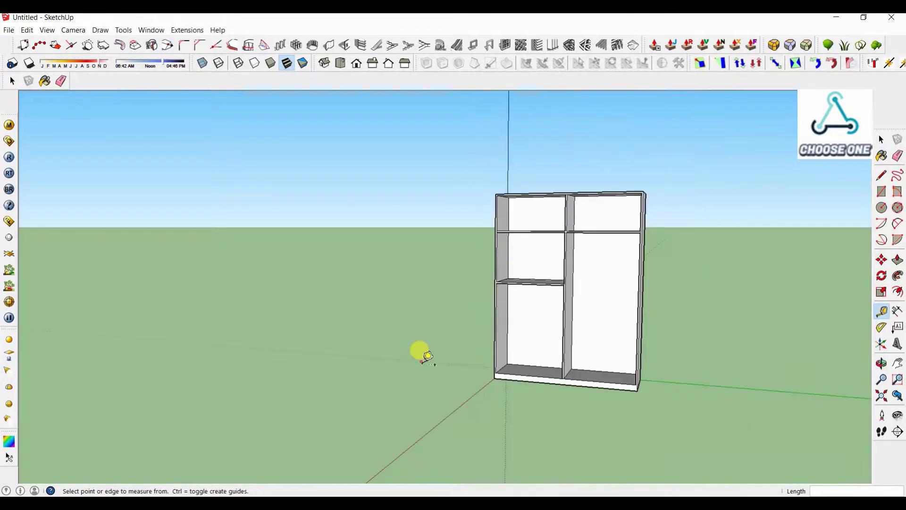
# Undo the left compartment's shelf and its outline edges
pyautogui.moveTo(423, 361); pyautogui.dragTo(449, 212, button='middle')
pyautogui.scroll(3, 613, 346)
pyautogui.scroll(3, 447, 229)
pyautogui.hotkey('ctrl', 'z')
pyautogui.hotkey('ctrl', 'z')
pyautogui.hotkey('ctrl', 'z')
pyautogui.hotkey('ctrl', 'z')
pyautogui.scroll(-4, 446, 228)
pyautogui.scroll(3, 441, 208)
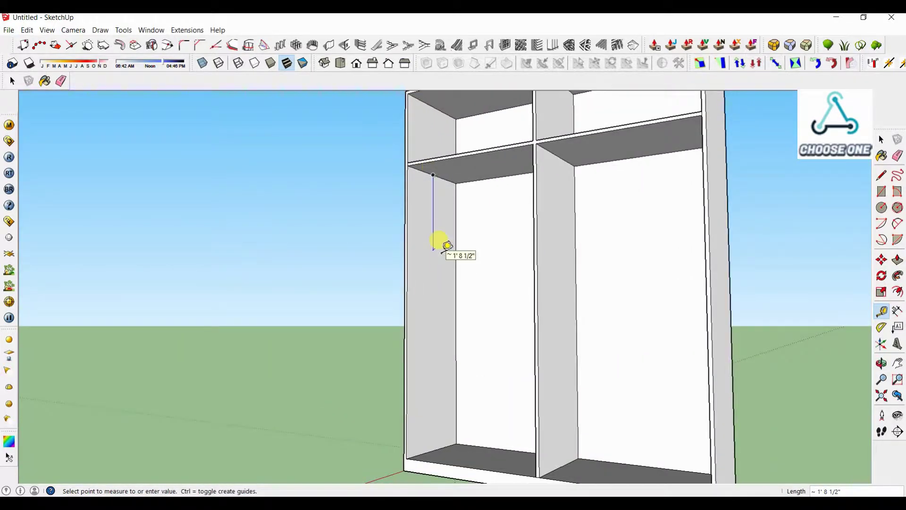
# Copy the upper shelf's side edge down the left compartment's outer wall, and duplicate it slightly lower to outline a shelf strip
pyautogui.press('space')
pyautogui.click(434, 180)
pyautogui.press('m')
pyautogui.press('ctrl')
pyautogui.click(408, 165)
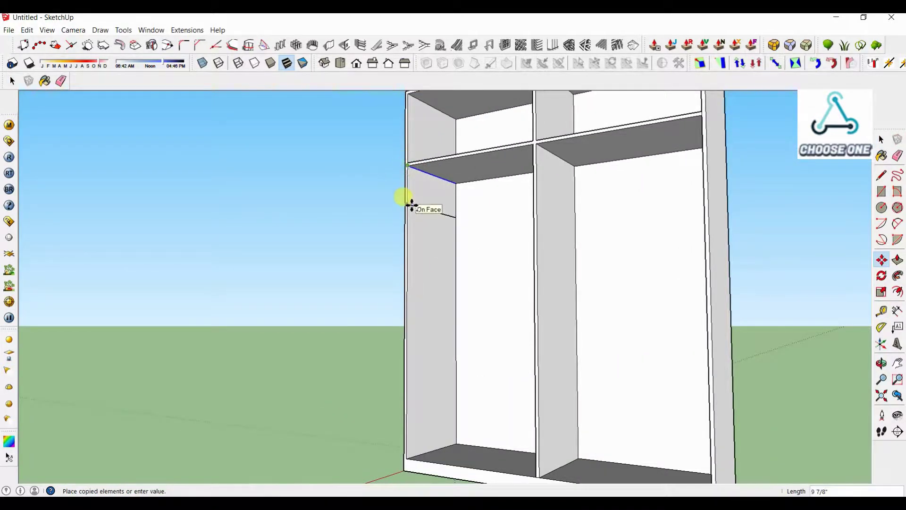
pyautogui.click(410, 356)
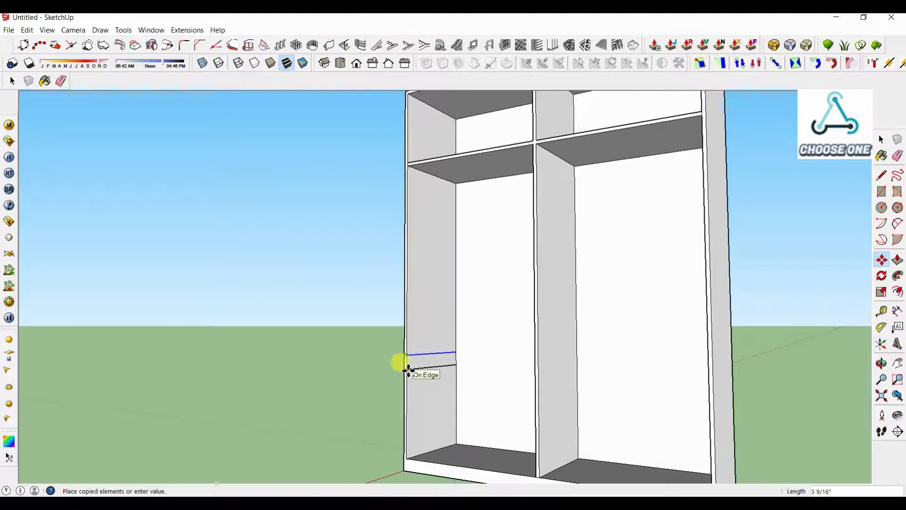
pyautogui.press('Return')
pyautogui.scroll(5, 419, 372)
# Extrude the strip from the left compartment's outer wall to the central divider to form a shelf
pyautogui.press('p')
pyautogui.click(417, 345)
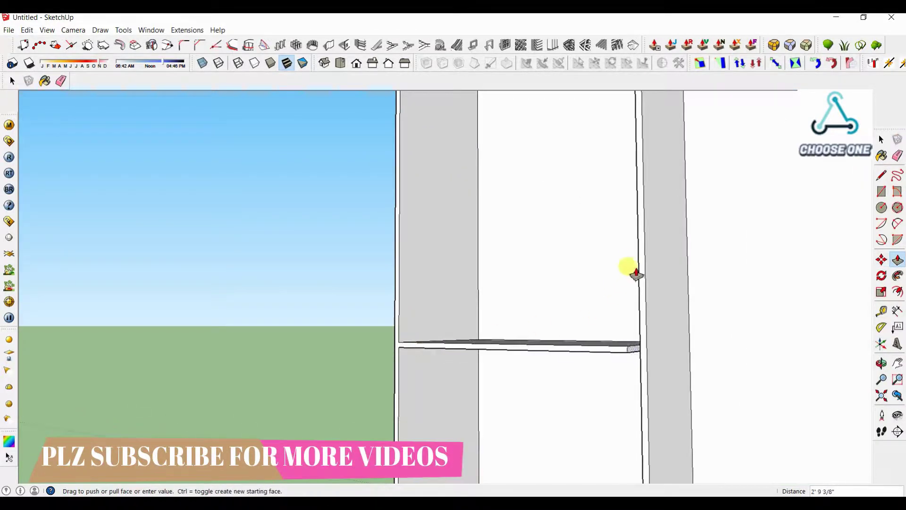
pyautogui.click(636, 272)
pyautogui.scroll(-5, 504, 320)
pyautogui.scroll(-4, 504, 321)
pyautogui.press('space')
# Copy the upper shelf's edge on the right compartment's divider wall to the floor, dividing the height into three equal parts
pyautogui.moveTo(370, 324); pyautogui.dragTo(582, 229, button='middle')
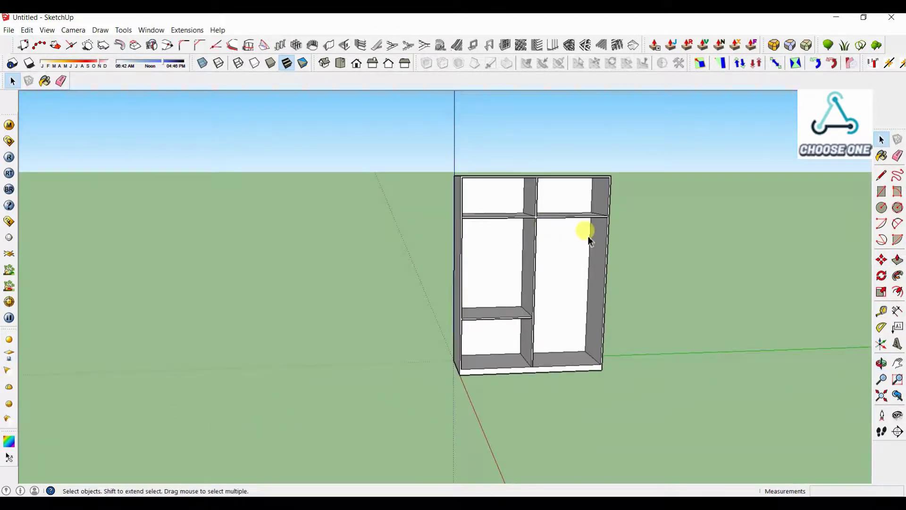
pyautogui.scroll(4, 652, 350)
pyautogui.moveTo(637, 382); pyautogui.dragTo(480, 357, button='middle')
pyautogui.click(481, 146)
pyautogui.scroll(1, 481, 145)
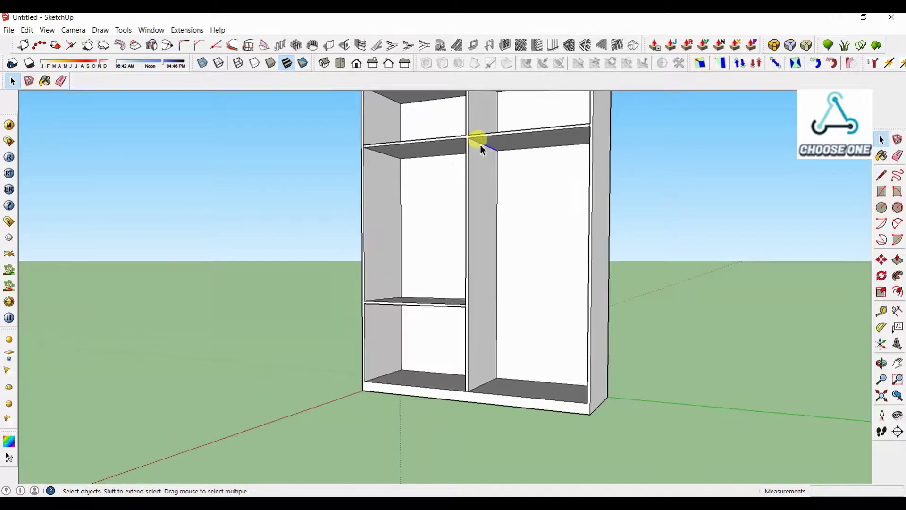
pyautogui.press('m')
pyautogui.click(468, 137)
pyautogui.press('ctrl')
pyautogui.click(470, 389)
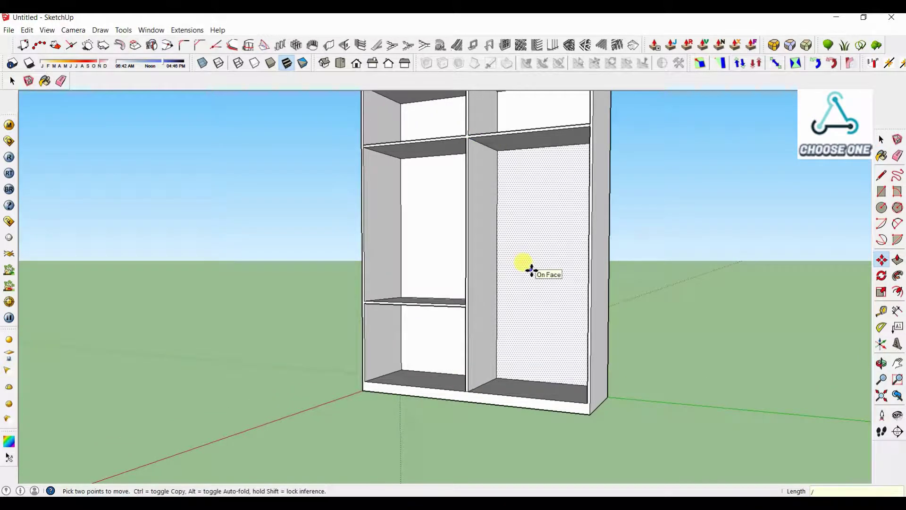
pyautogui.scroll(3, 475, 325)
pyautogui.moveTo(475, 325); pyautogui.dragTo(448, 322, button='middle')
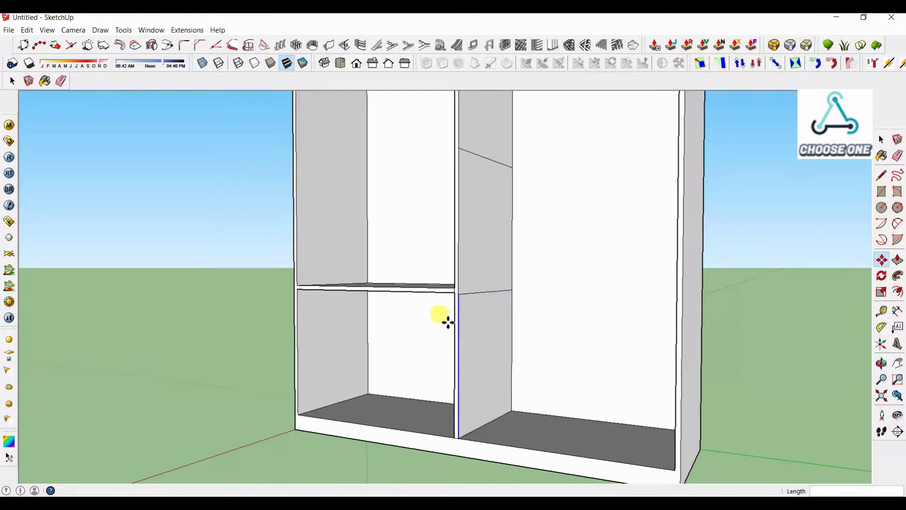
# Duplicate both dividing lines on the right compartment's divider wall with a small vertical offset to outline two shelf strips
pyautogui.press('space')
pyautogui.click(473, 293)
pyautogui.scroll(-1, 474, 293)
pyautogui.keyDown('shift'); pyautogui.click(475, 179); pyautogui.keyUp('shift')
pyautogui.scroll(-3, 478, 301)
pyautogui.press('m')
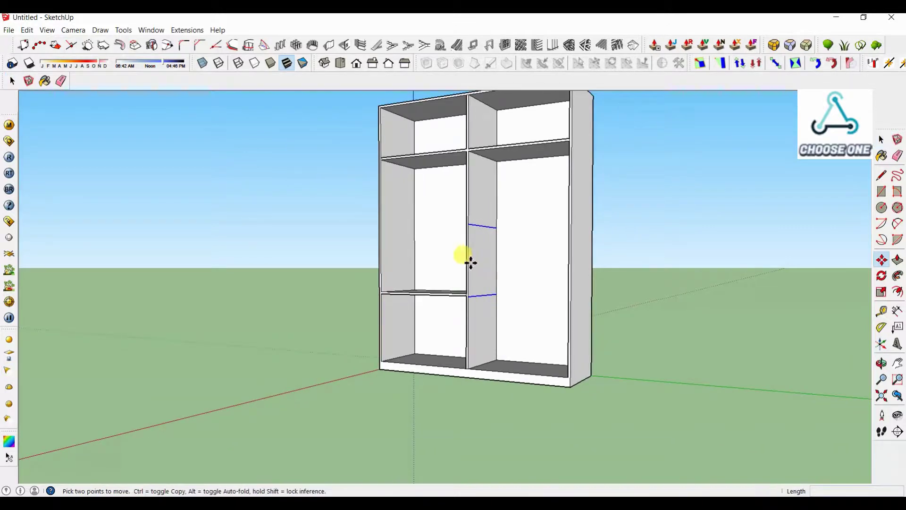
pyautogui.click(468, 261)
pyautogui.press('ctrl')
pyautogui.press('Return')
pyautogui.scroll(3, 471, 241)
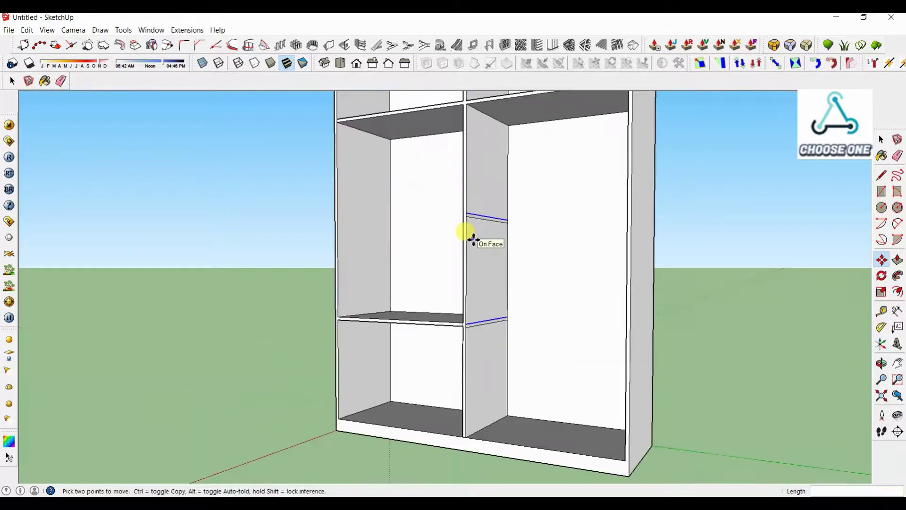
# Extrude both strips across the right compartment to the outer wall to form two shelves
pyautogui.press('p')
pyautogui.click(472, 217)
pyautogui.click(624, 189)
pyautogui.click(473, 334)
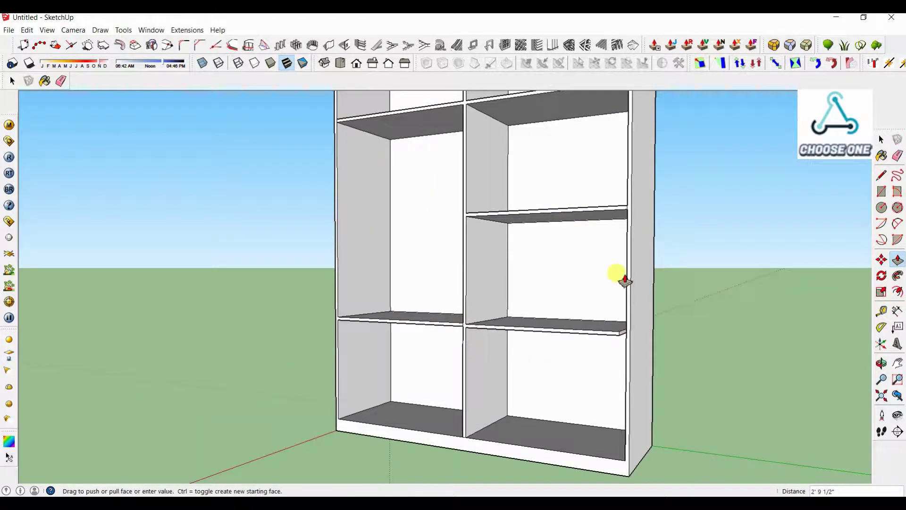
pyautogui.scroll(-3, 314, 401)
pyautogui.moveTo(384, 420); pyautogui.dragTo(441, 348, button='middle')
pyautogui.press('space')
# Copy the divider-side edges of the three right-hand shelf surfaces to the middle of the shelves
pyautogui.scroll(5, 401, 257)
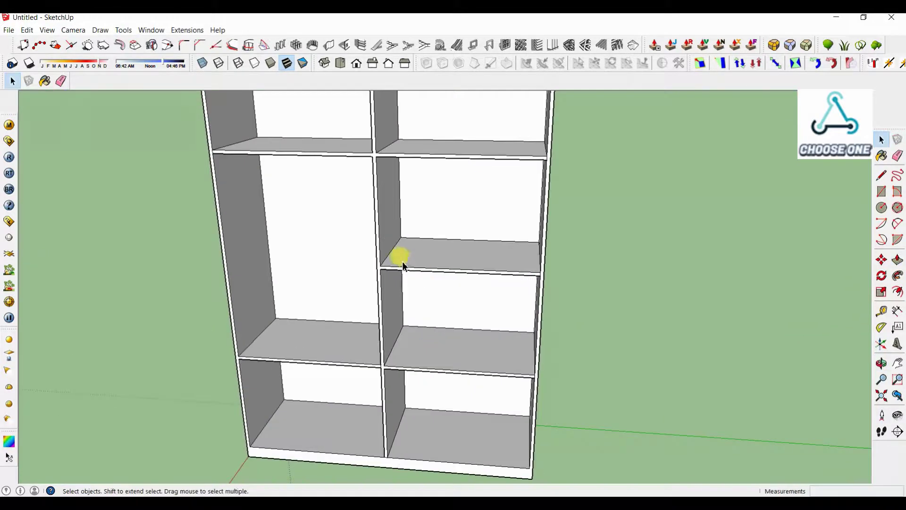
pyautogui.scroll(-3, 380, 262)
pyautogui.scroll(2, 381, 163)
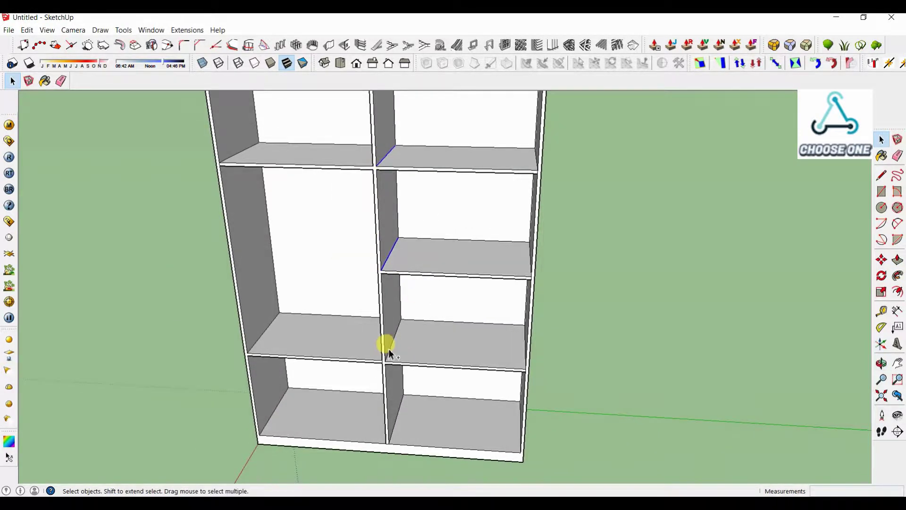
pyautogui.scroll(-3, 390, 354)
pyautogui.scroll(4, 401, 259)
pyautogui.press('m')
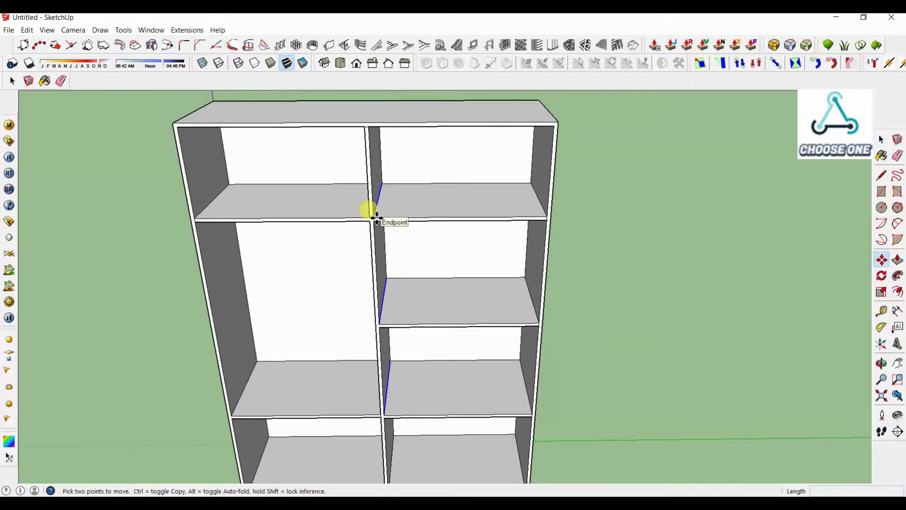
pyautogui.click(377, 217)
pyautogui.press('ctrl')
pyautogui.click(460, 218)
# Copy the three shelf centre lines sideways by .375, and copy those back by .75 to outline the partition strips
pyautogui.scroll(-4, 372, 237)
pyautogui.moveTo(424, 396); pyautogui.dragTo(472, 348, button='middle')
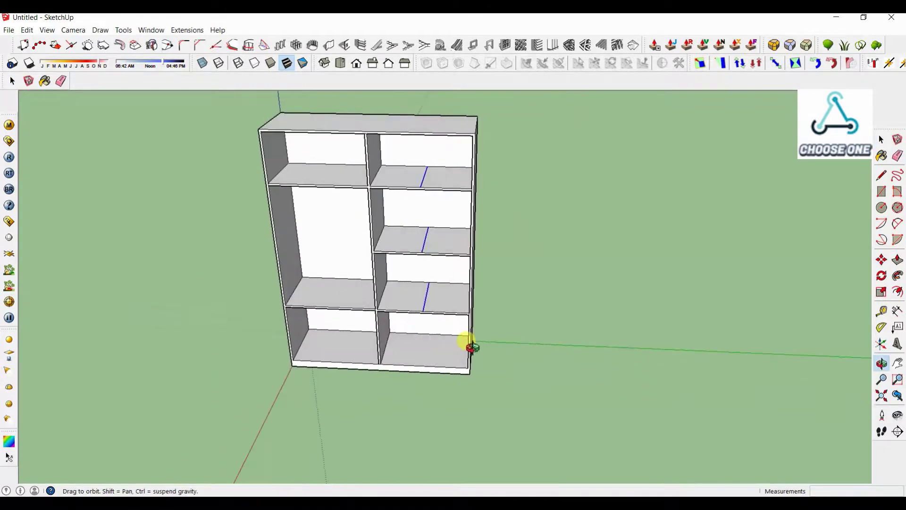
pyautogui.scroll(2, 408, 299)
pyautogui.click(409, 298)
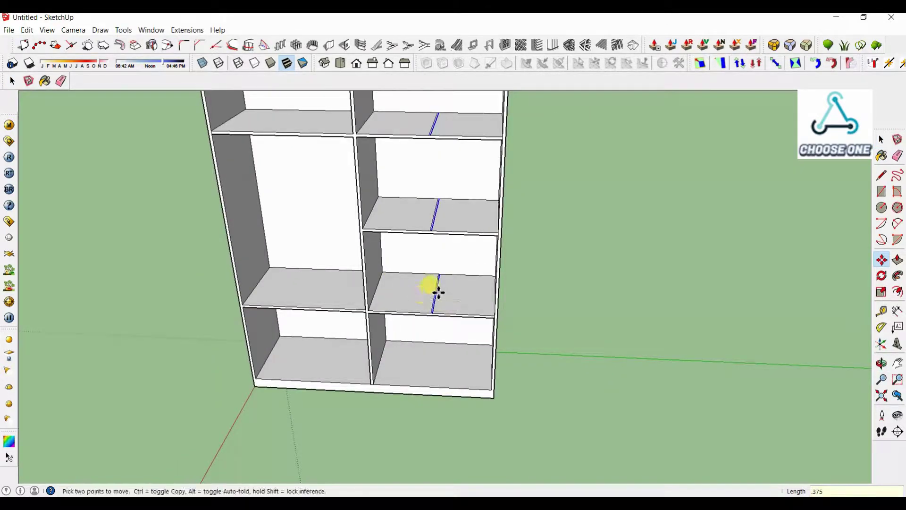
pyautogui.write('.75')
pyautogui.scroll(3, 417, 299)
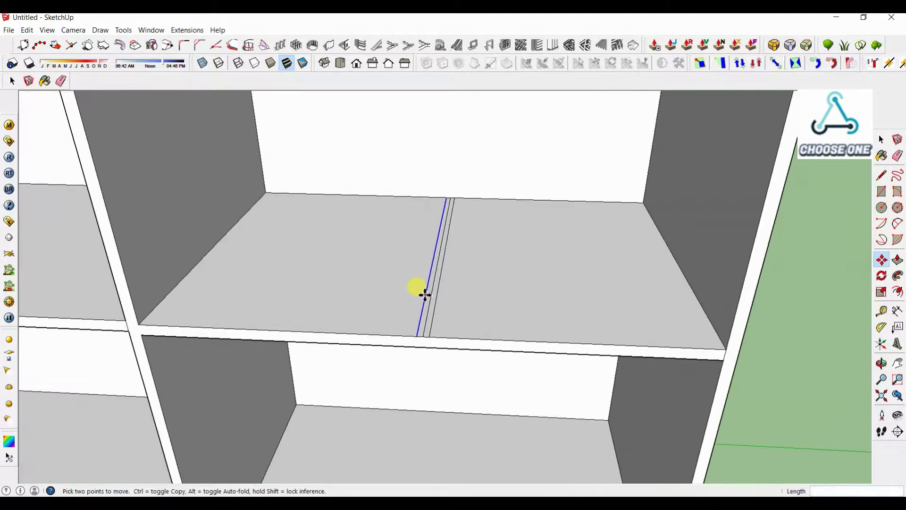
# Erase the centre line inside each partition strip on the three right-hand shelves
pyautogui.press('e')
pyautogui.scroll(-3, 419, 233)
pyautogui.scroll(3, 413, 202)
pyautogui.scroll(-4, 414, 203)
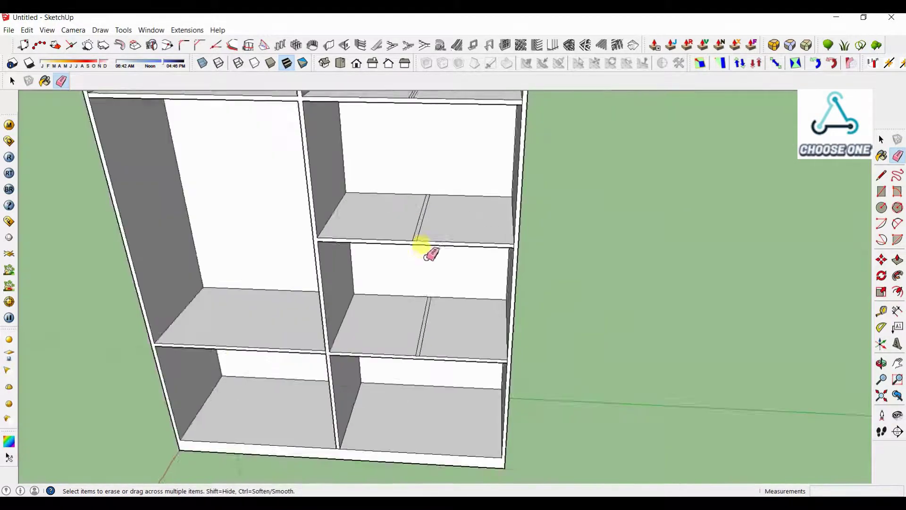
pyautogui.scroll(5, 419, 157)
pyautogui.scroll(-5, 415, 158)
# Extrude the three partition strips in the right compartment up to the surface above each one
pyautogui.press('p')
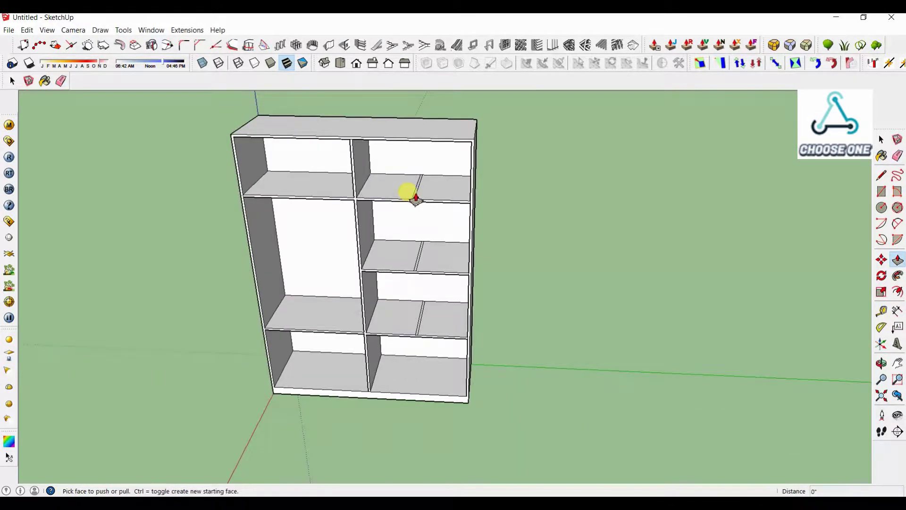
pyautogui.moveTo(411, 193); pyautogui.dragTo(435, 141)
pyautogui.scroll(-3, 399, 245)
pyautogui.scroll(4, 430, 243)
pyautogui.doubleClick(429, 243)
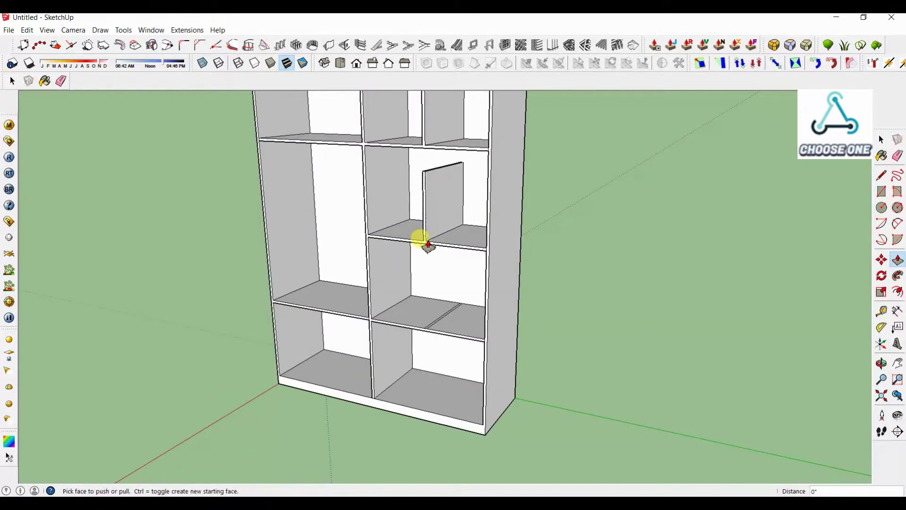
pyautogui.scroll(3, 422, 221)
pyautogui.click(453, 161)
pyautogui.scroll(-3, 364, 172)
pyautogui.scroll(3, 408, 308)
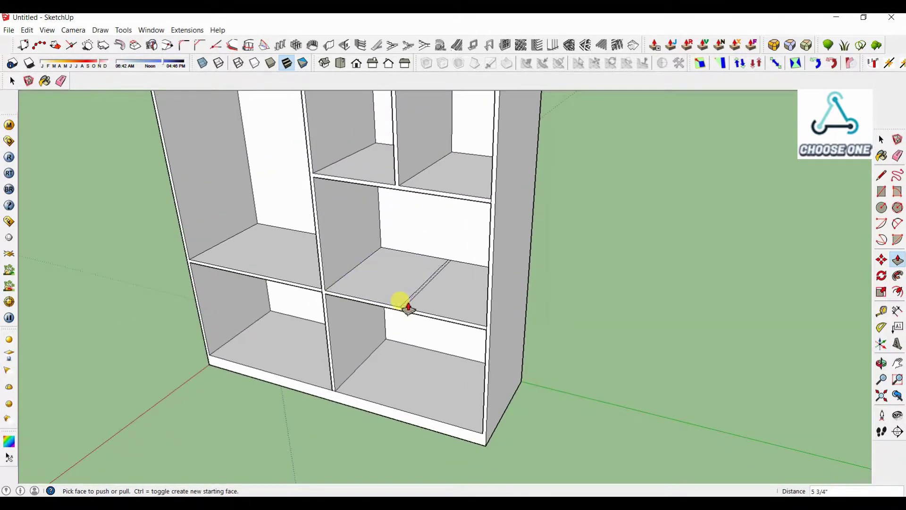
pyautogui.click(430, 202)
pyautogui.scroll(-5, 429, 206)
pyautogui.press('space')
# Add a guide 8 below the shelf above the lowest partitioned bay, and a second guide .75 below it
pyautogui.moveTo(418, 376); pyautogui.dragTo(376, 202, button='middle')
pyautogui.scroll(3, 450, 247)
pyautogui.scroll(5, 378, 189)
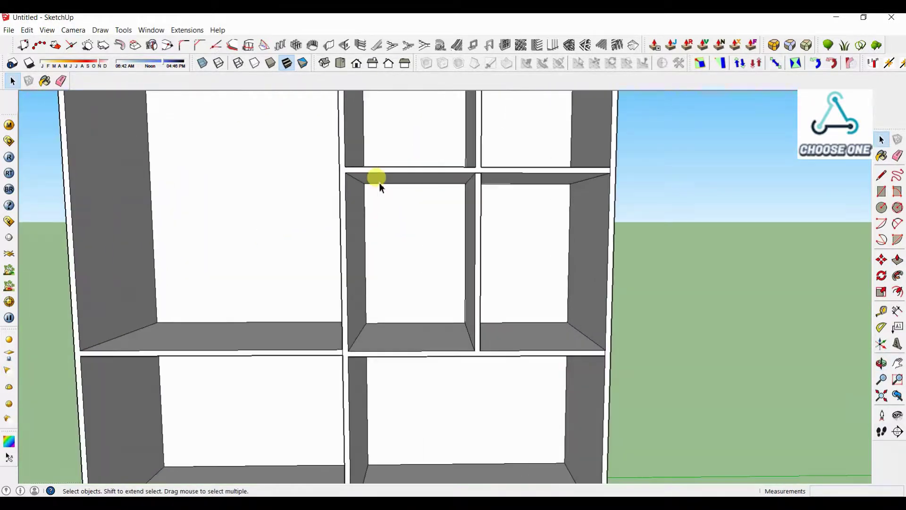
pyautogui.press('t')
pyautogui.click(404, 167)
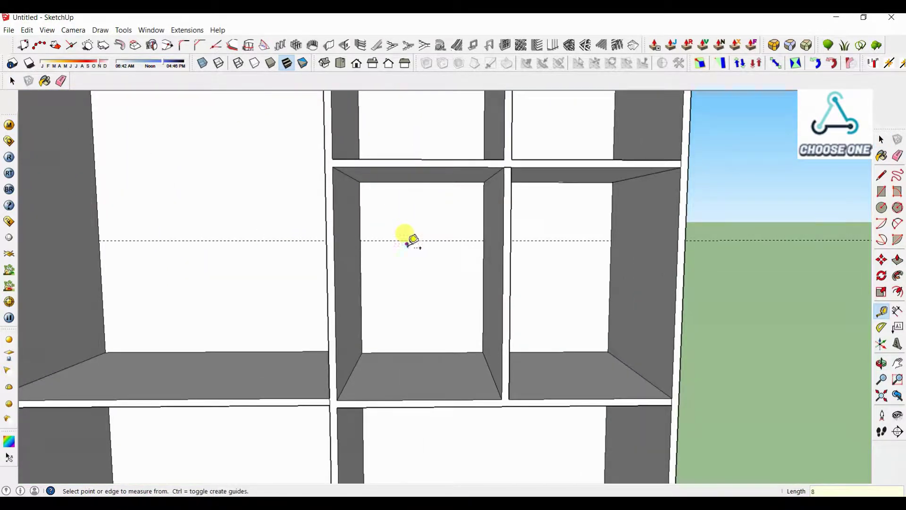
pyautogui.press('space')
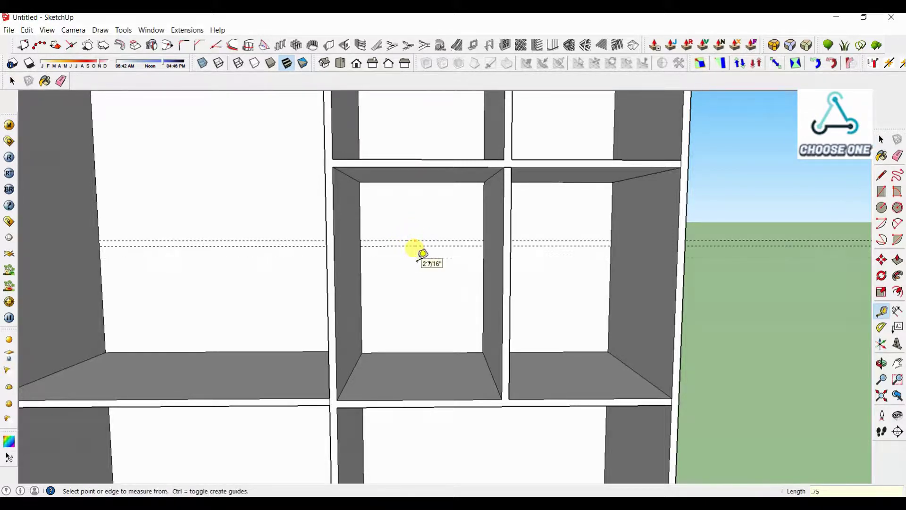
# Draw a 3/4" strip between the guides on the back of the partition's left bay and extrude it to the front as a shelf
pyautogui.press('r')
pyautogui.click(361, 243)
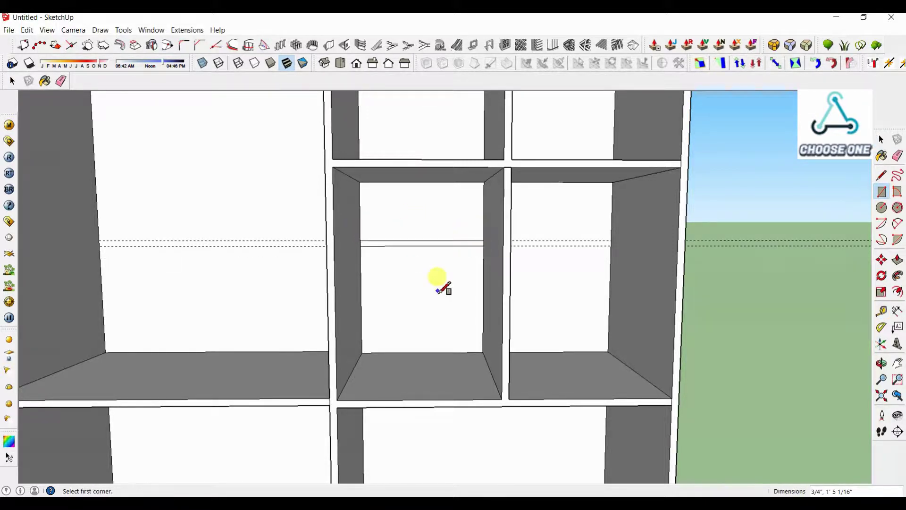
pyautogui.press('p')
pyautogui.click(427, 244)
pyautogui.click(430, 165)
pyautogui.scroll(-5, 439, 212)
pyautogui.moveTo(542, 236); pyautogui.dragTo(637, 286, button='middle')
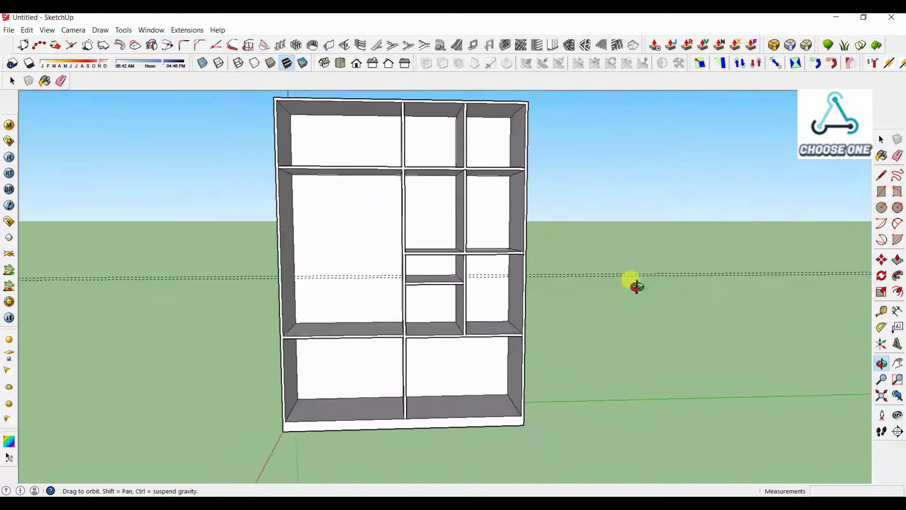
pyautogui.moveTo(599, 255)
pyautogui.mouseDown(button='middle')
pyautogui.moveTo(572, 400)
pyautogui.moveTo(488, 415)
pyautogui.moveTo(617, 394)
pyautogui.moveTo(497, 439)
pyautogui.moveTo(608, 305)
pyautogui.moveTo(632, 331)
pyautogui.mouseUp(button='middle')
# Erase the shelf guides and place rod guides on the central divider, one vertical and one 2 below the upper left shelf
pyautogui.press('e')
pyautogui.scroll(-4, 497, 440)
pyautogui.scroll(5, 450, 286)
pyautogui.moveTo(451, 286); pyautogui.dragTo(456, 222, button='middle')
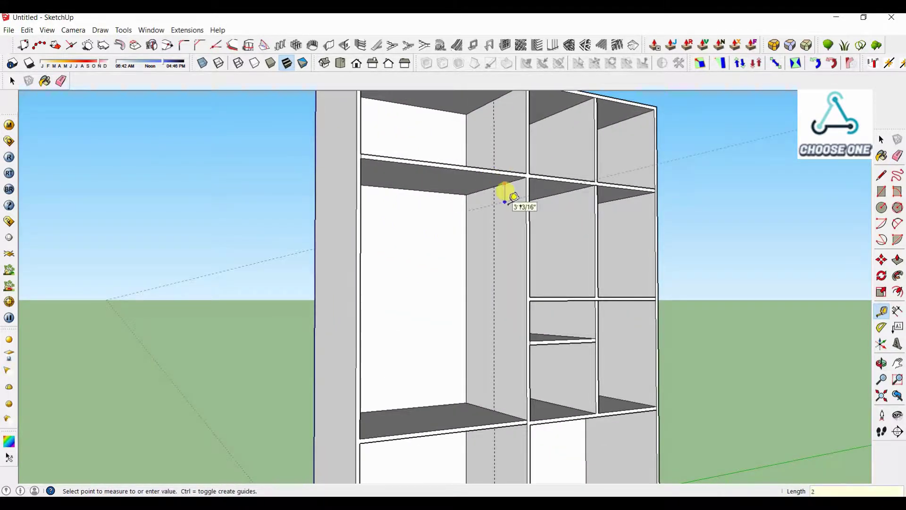
# Draw a circle at the guide intersection on the divider and extrude it to the opposite side wall as a hanging rod
pyautogui.scroll(3, 512, 200)
pyautogui.press('c')
pyautogui.click(493, 197)
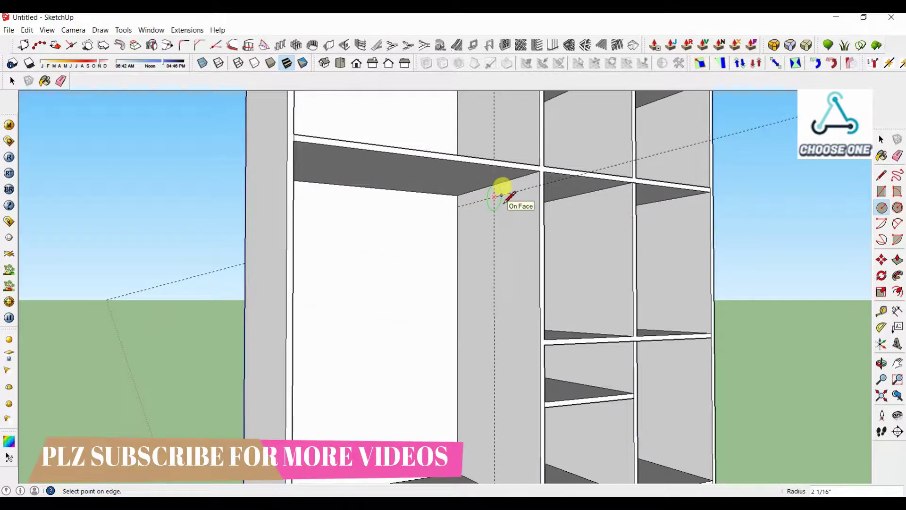
pyautogui.press('p')
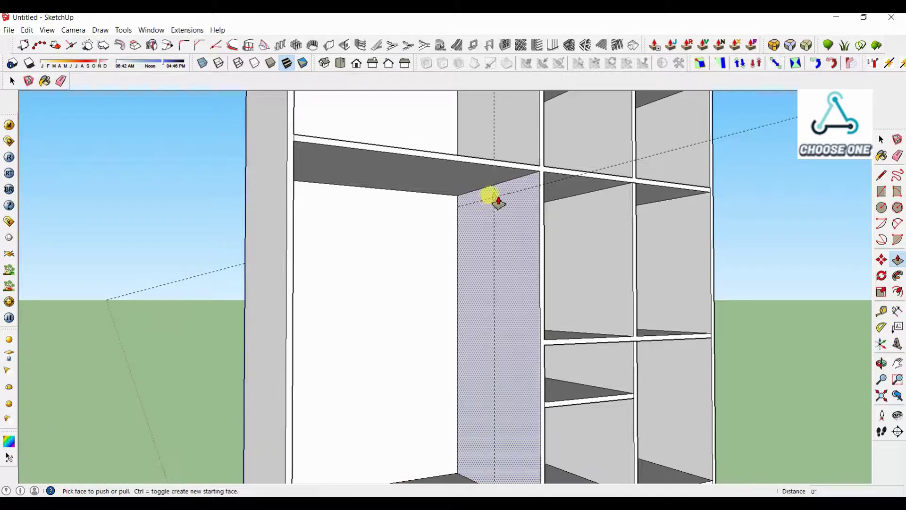
pyautogui.moveTo(491, 197); pyautogui.dragTo(324, 208)
pyautogui.moveTo(323, 208); pyautogui.dragTo(217, 257, button='middle')
pyautogui.press('space')
# Delete all guides from the model
pyautogui.scroll(-5, 613, 218)
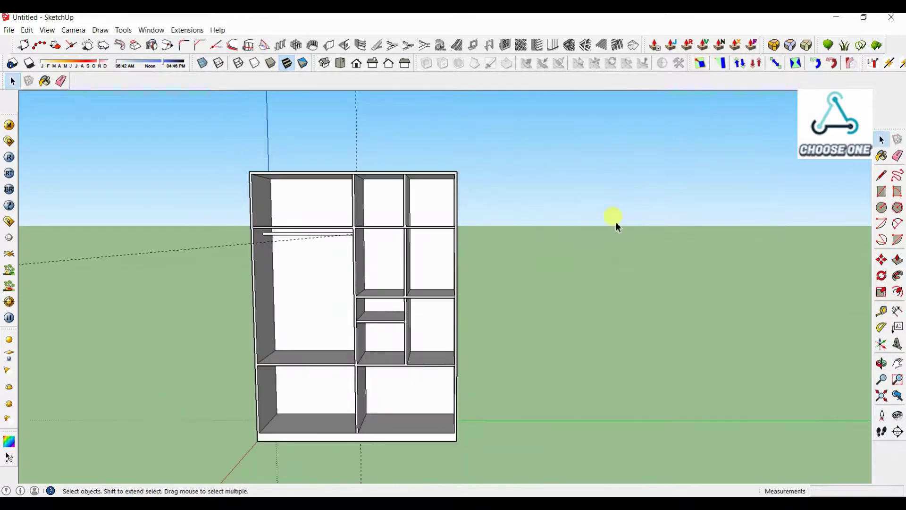
pyautogui.moveTo(613, 219); pyautogui.dragTo(264, 396, button='middle')
pyautogui.click(27, 29)
pyautogui.click(61, 125)
pyautogui.moveTo(97, 168); pyautogui.dragTo(234, 291, button='middle')
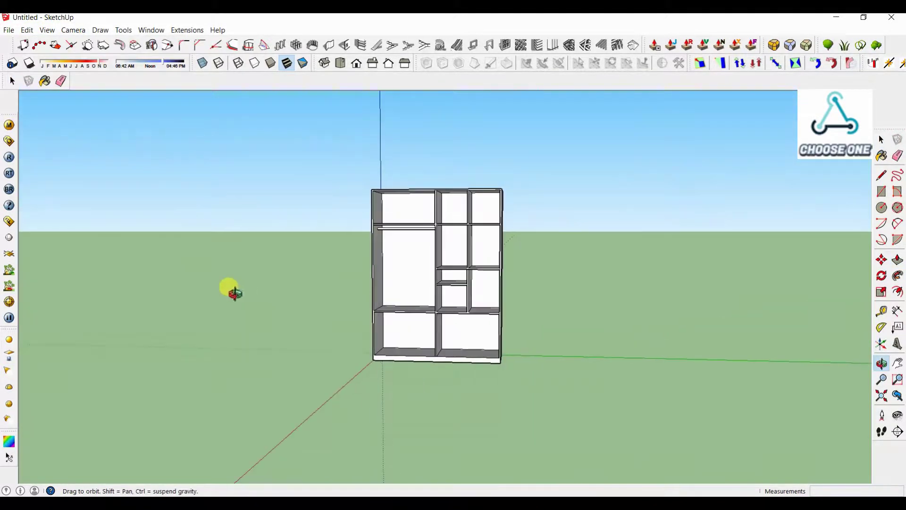
# Draw a rectangle closing the front of the small opening above the new shelf as a drawer front
pyautogui.scroll(8, 526, 309)
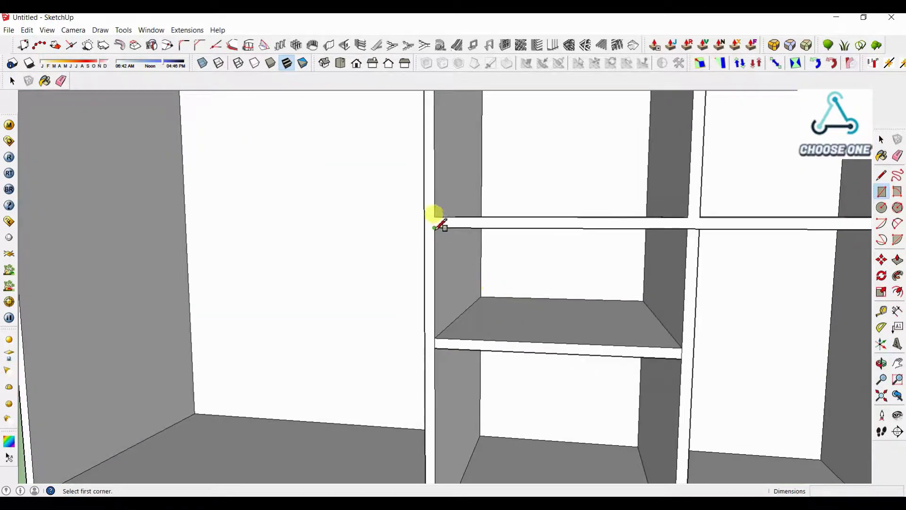
pyautogui.click(434, 228)
pyautogui.click(681, 348)
pyautogui.moveTo(523, 302); pyautogui.dragTo(587, 354, button='middle')
# Offset the drawer front's outline inward by .2
pyautogui.press('space')
pyautogui.doubleClick(501, 304)
pyautogui.press('r')
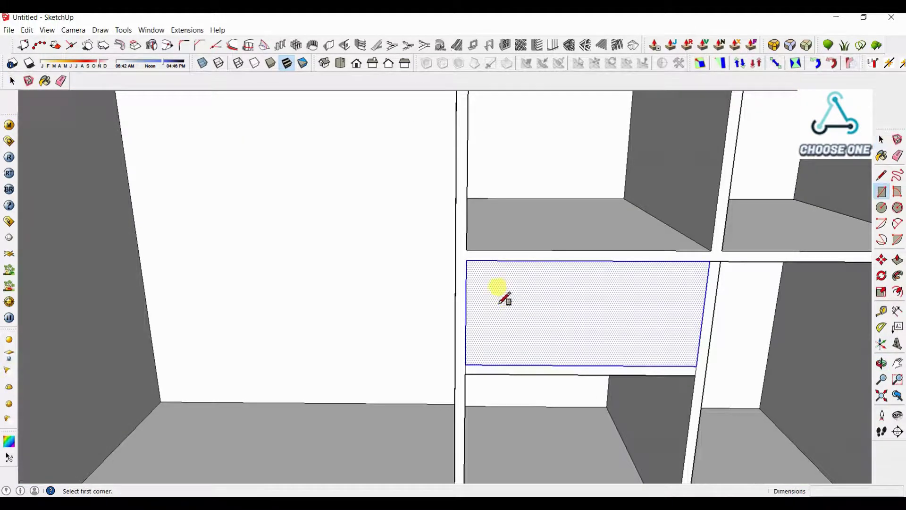
pyautogui.click(468, 301)
pyautogui.write('.')
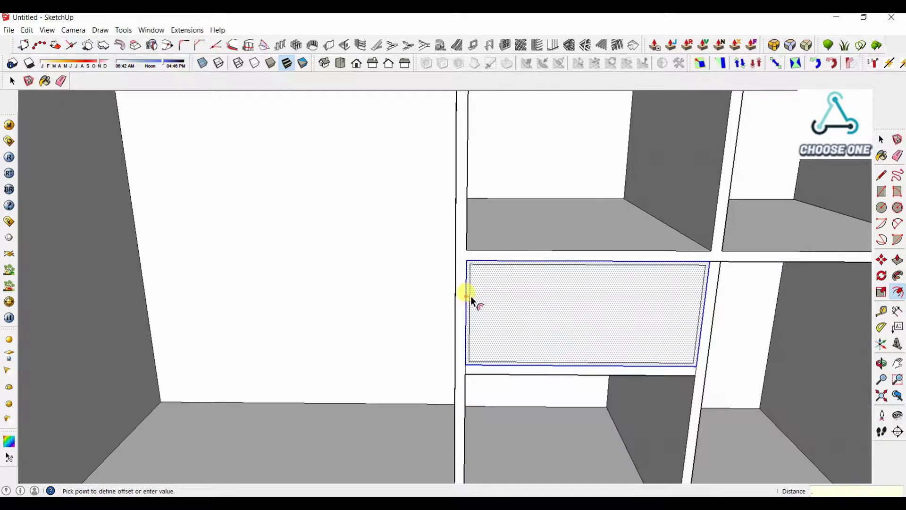
pyautogui.write('2')
pyautogui.press('Return')
# Push the narrow border around the drawer front inward by about 3/16"
pyautogui.press('space')
pyautogui.moveTo(523, 262); pyautogui.dragTo(497, 279, button='middle')
pyautogui.scroll(4, 490, 278)
pyautogui.click(441, 266)
pyautogui.press('p')
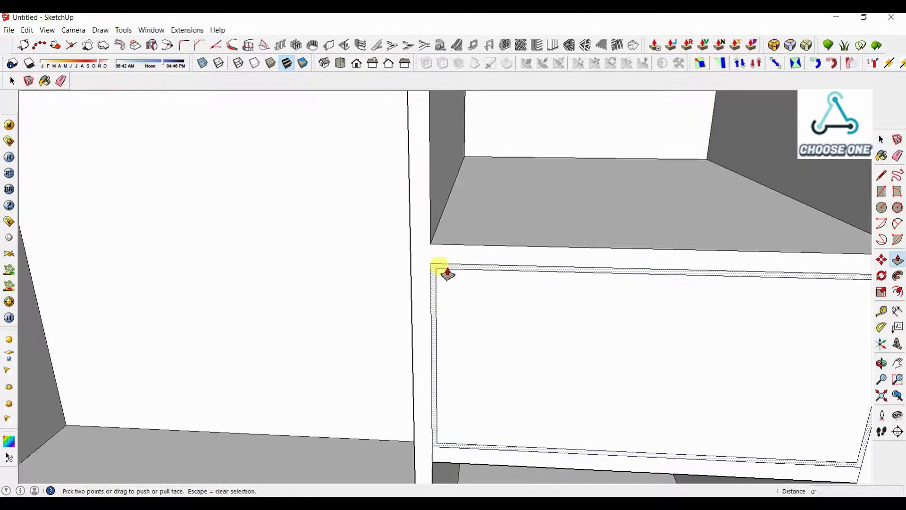
pyautogui.click(448, 272)
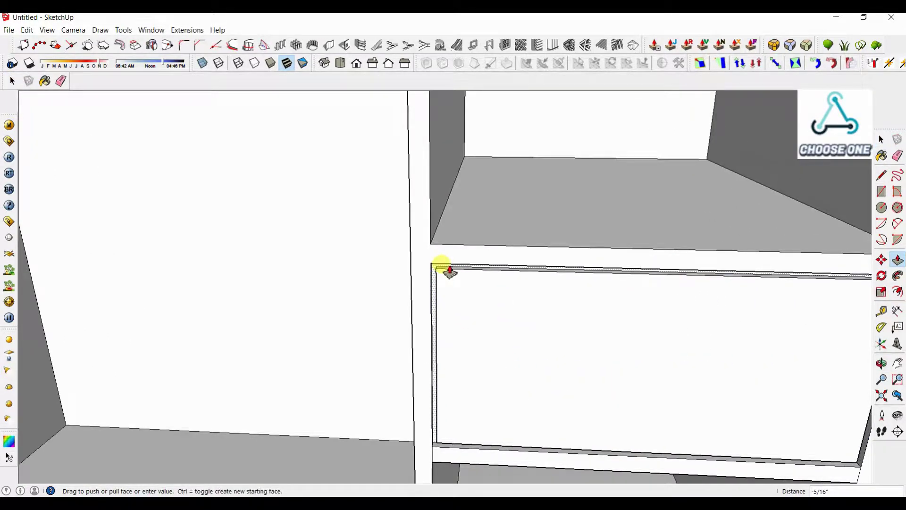
pyautogui.press('Return')
pyautogui.scroll(-6, 509, 214)
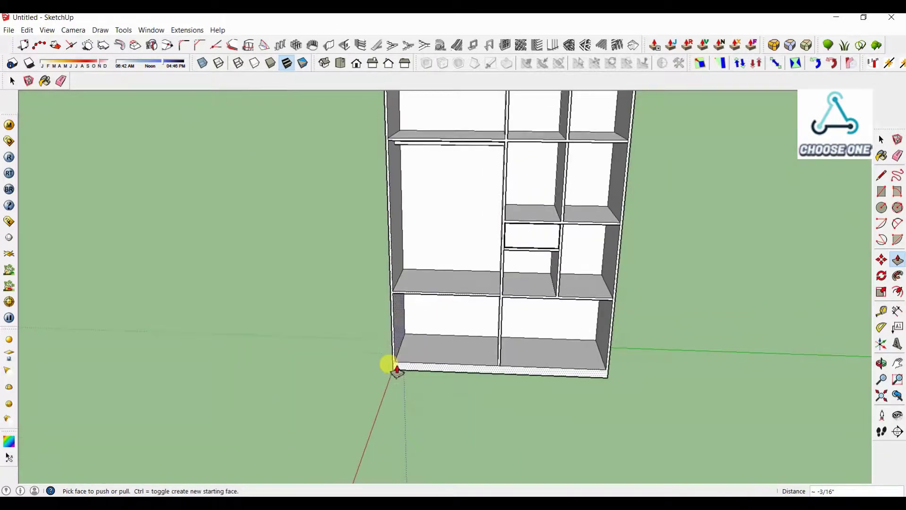
# Select all of the connected cabinet geometry and make it a group
pyautogui.press('space')
pyautogui.moveTo(384, 364); pyautogui.dragTo(374, 289, button='middle')
pyautogui.click(374, 288)
pyautogui.tripleClick(374, 288)
pyautogui.rightClick(374, 288)
pyautogui.click(405, 133)
pyautogui.click(315, 278)
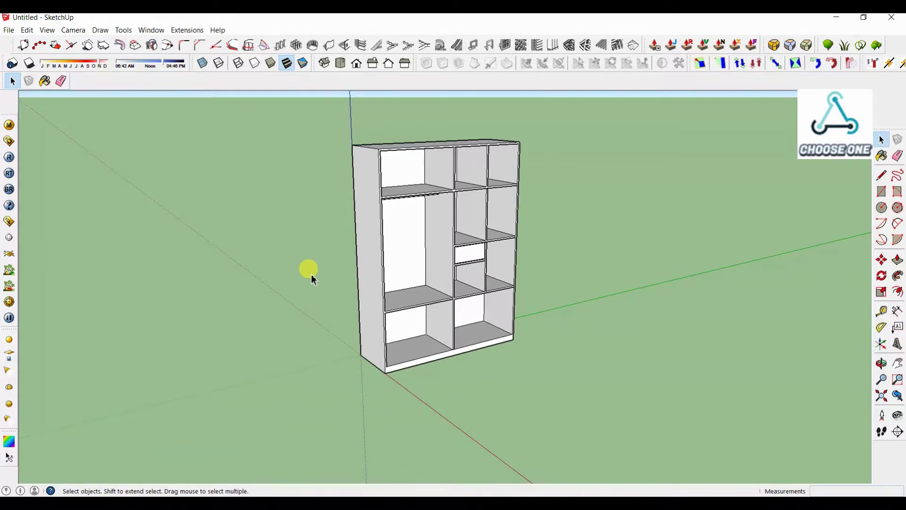
# Try to cover the cabinet front with a rectangle starting from its upper front corner
pyautogui.moveTo(312, 279); pyautogui.dragTo(348, 219, button='middle')
pyautogui.scroll(3, 352, 146)
pyautogui.press('r')
pyautogui.click(366, 146)
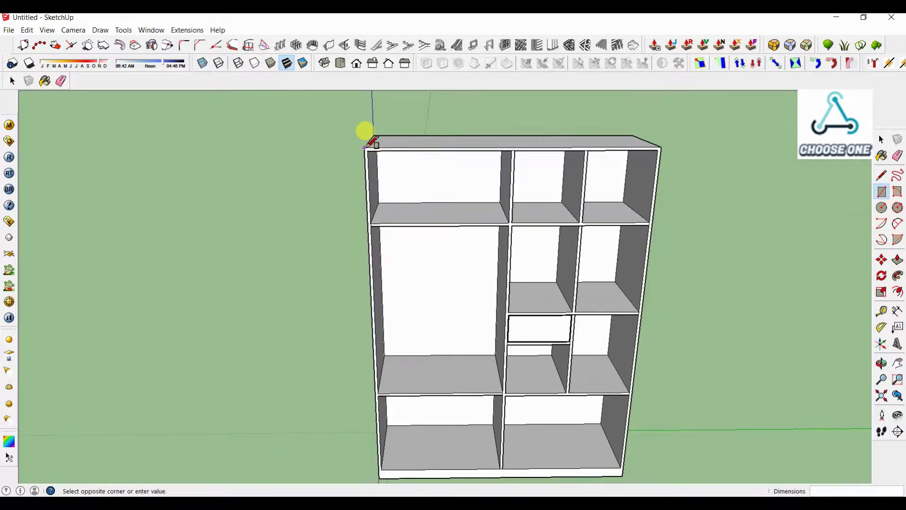
pyautogui.scroll(-1, 366, 146)
pyautogui.scroll(2, 525, 362)
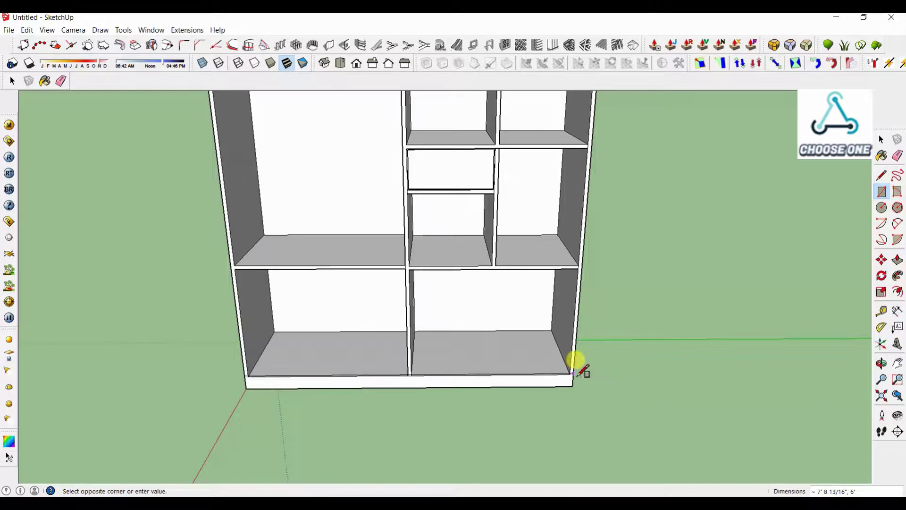
pyautogui.click(576, 370)
pyautogui.scroll(-1, 572, 370)
pyautogui.scroll(3, 566, 378)
pyautogui.press('l')
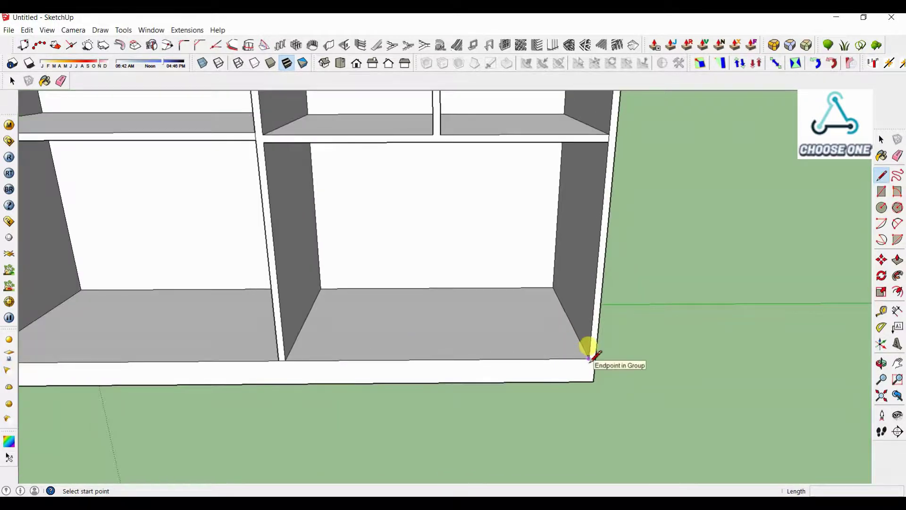
pyautogui.press('Escape')
pyautogui.scroll(-4, 607, 400)
# Draw a rectangle over the cabinet front from the lower corner to the opposite upper corner, and undo it
pyautogui.press('r')
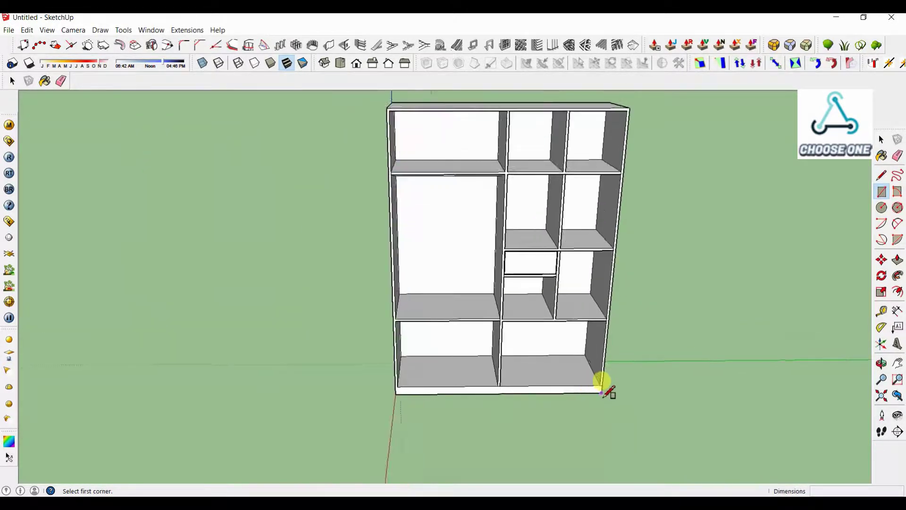
pyautogui.scroll(4, 606, 396)
pyautogui.click(603, 367)
pyautogui.scroll(-1, 642, 415)
pyautogui.scroll(-4, 639, 416)
pyautogui.scroll(4, 495, 235)
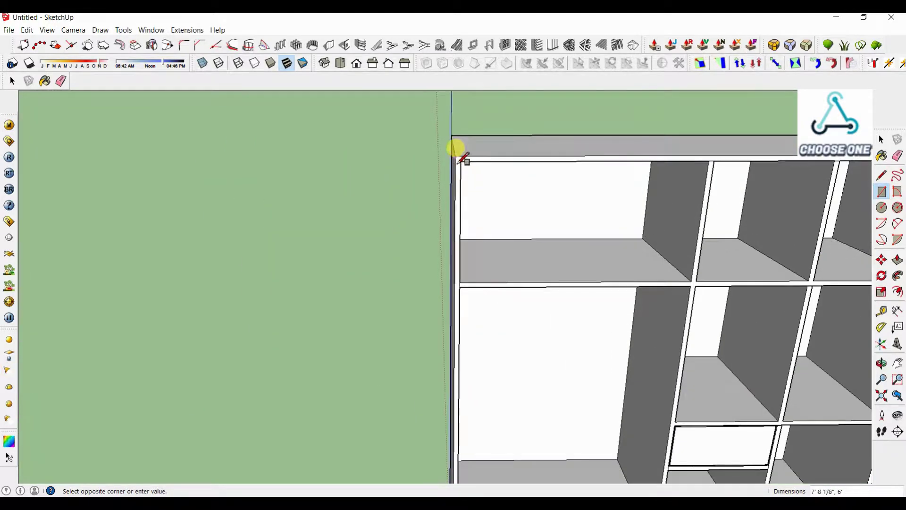
pyautogui.click(459, 161)
pyautogui.scroll(-2, 341, 224)
pyautogui.hotkey('ctrl', 'z')
# Select the entire cabinet geometry and group it again
pyautogui.press('space')
pyautogui.tripleClick(461, 279)
pyautogui.press('Escape')
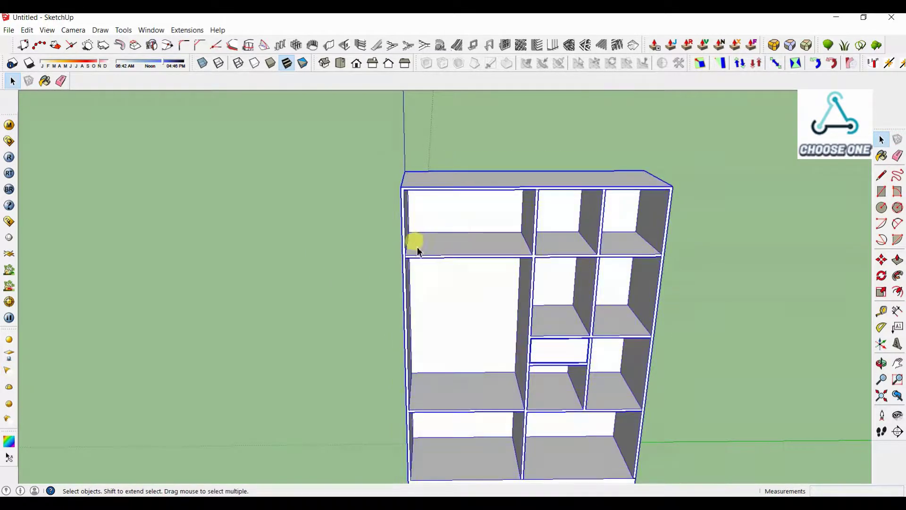
pyautogui.scroll(-3, 416, 246)
pyautogui.click(576, 404)
# Draw a rectangle over the full cabinet front, from the top of the plinth to the opposite upper corner
pyautogui.scroll(7, 576, 403)
pyautogui.press('r')
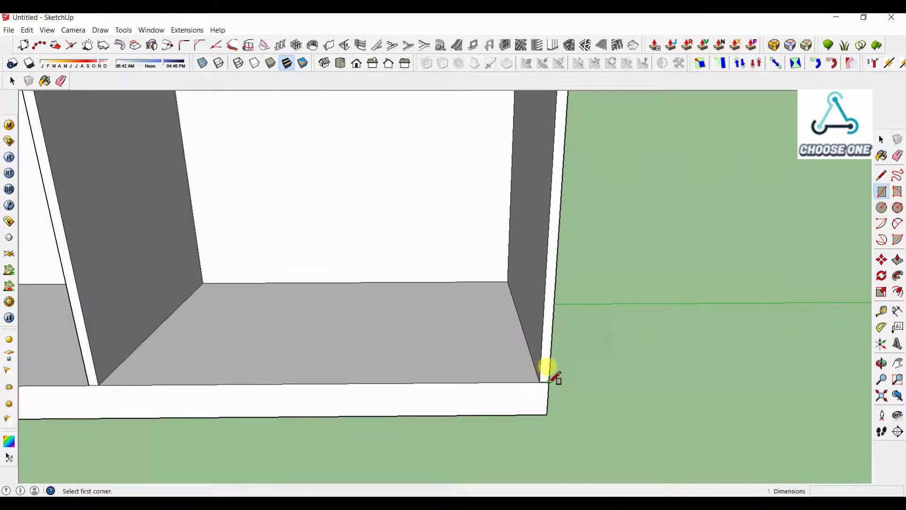
pyautogui.click(545, 380)
pyautogui.scroll(-5, 471, 382)
pyautogui.click(184, 121)
pyautogui.moveTo(196, 217); pyautogui.dragTo(302, 356, button='middle')
pyautogui.scroll(-4, 302, 358)
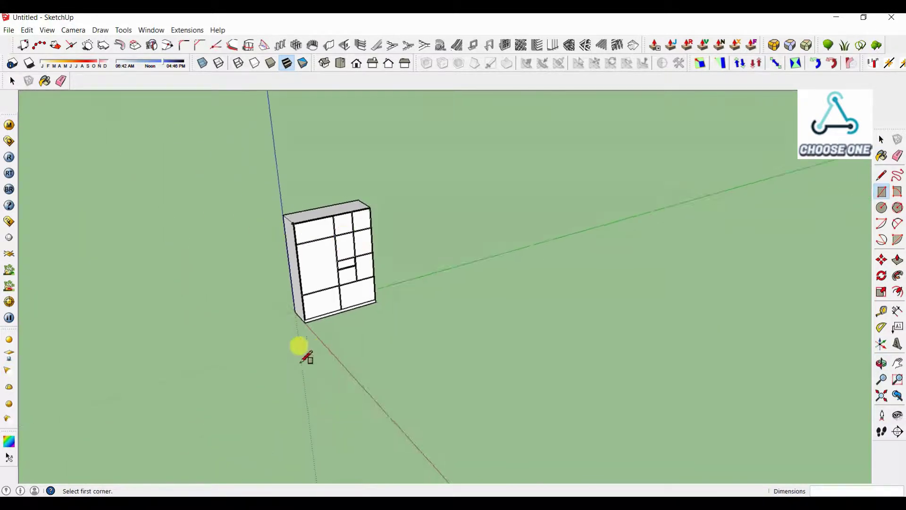
# Move the front rectangle with its edges forward, clear of the cabinet
pyautogui.scroll(3, 317, 297)
pyautogui.press('space')
pyautogui.doubleClick(326, 304)
pyautogui.press('m')
pyautogui.press('ctrl')
pyautogui.click(374, 357)
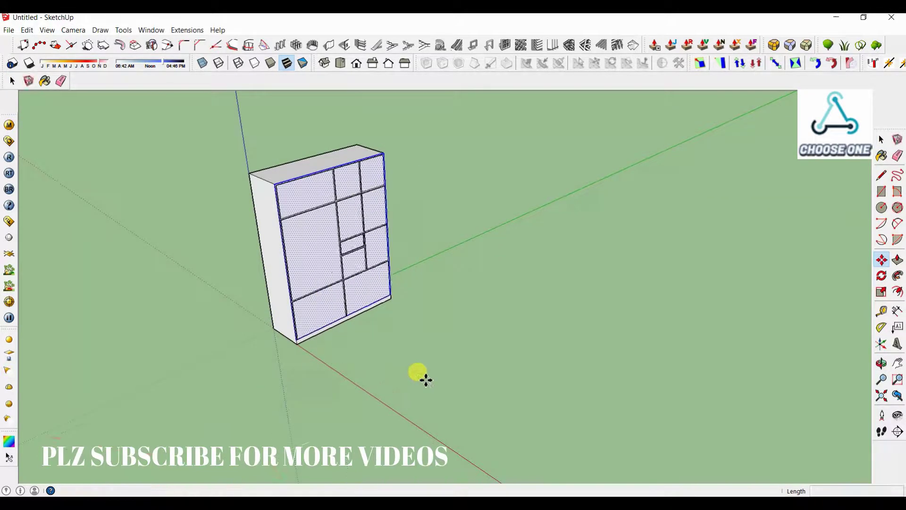
pyautogui.click(427, 390)
pyautogui.press('space')
# Copy the front panel's left vertical edge 3' across to the middle of the panel
pyautogui.scroll(6, 411, 346)
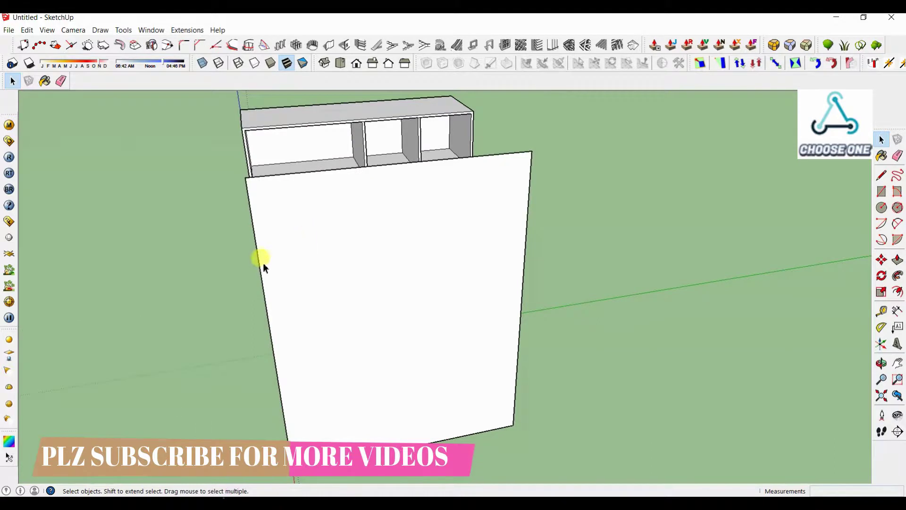
pyautogui.click(262, 271)
pyautogui.press('m')
pyautogui.click(246, 178)
pyautogui.press('ctrl')
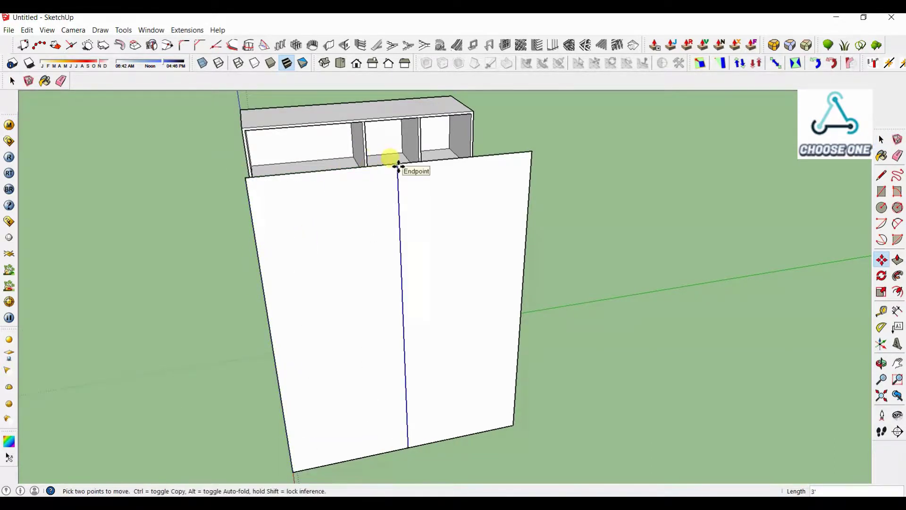
# Copy the panel's centre line to the midpoint of each half, dividing the panel into four doors
pyautogui.click(399, 165)
pyautogui.click(468, 159)
pyautogui.press('ctrl')
pyautogui.click(324, 172)
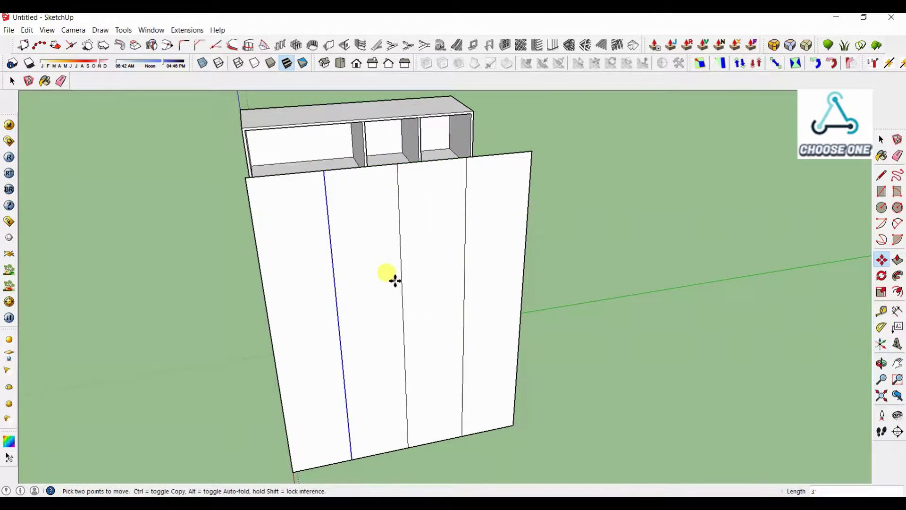
pyautogui.press('space')
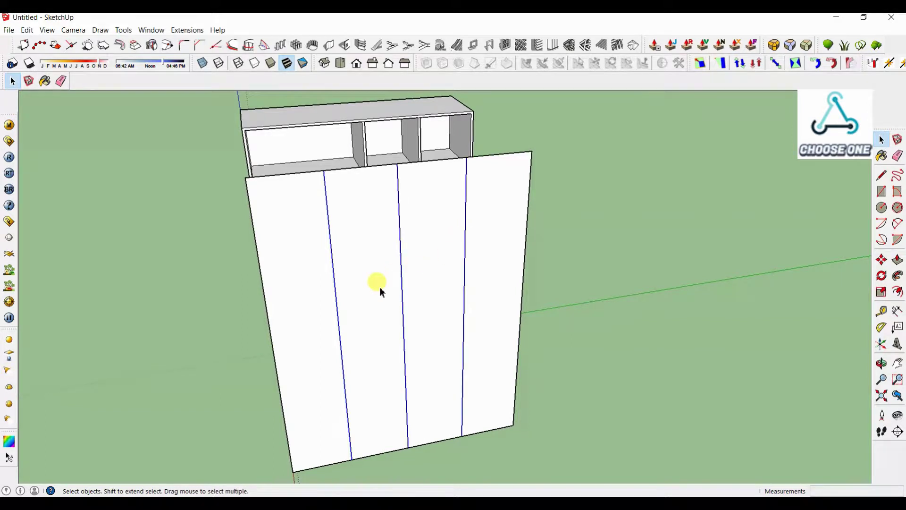
# Copy the panel's top edge down by 18 to separate the upper doors
pyautogui.moveTo(380, 290); pyautogui.dragTo(349, 283, button='middle')
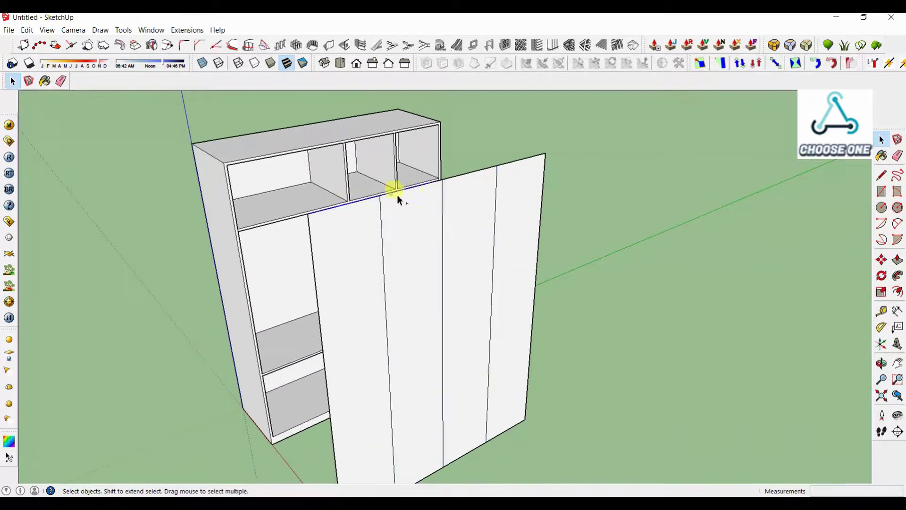
pyautogui.press('m')
pyautogui.press('ctrl')
pyautogui.click(337, 206)
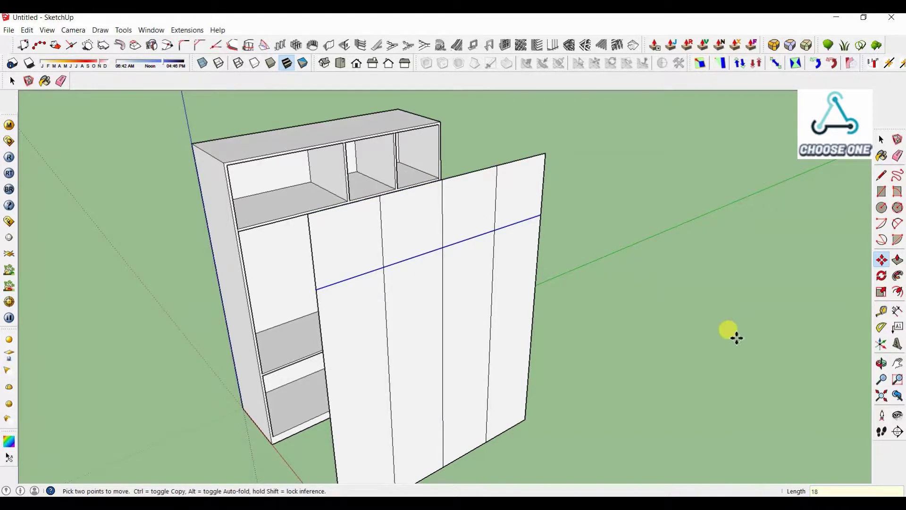
# Copy the three vertical dividing lines of the front panel sideways by 0.2 to create narrow gaps between the doors
pyautogui.press('space')
pyautogui.scroll(-3, 669, 384)
pyautogui.moveTo(736, 338); pyautogui.dragTo(508, 336, button='middle')
pyautogui.scroll(2, 508, 335)
pyautogui.click(427, 217)
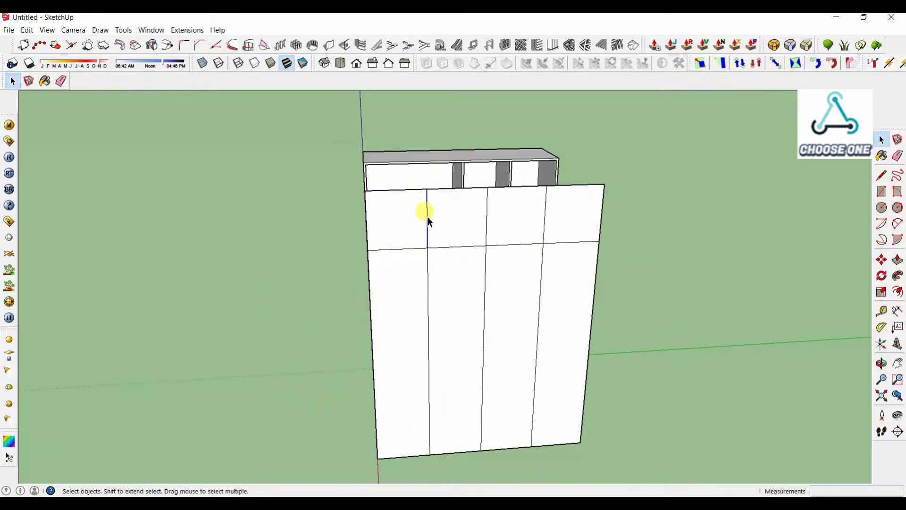
pyautogui.keyDown('ctrl'); pyautogui.click(428, 270); pyautogui.keyUp('ctrl')
pyautogui.keyDown('ctrl'); pyautogui.click(487, 209); pyautogui.keyUp('ctrl')
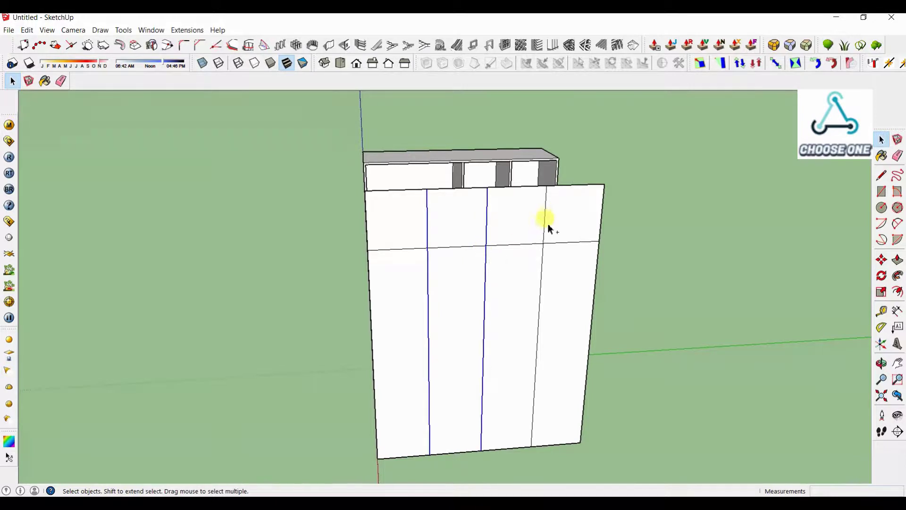
pyautogui.press('m')
pyautogui.press('ctrl')
pyautogui.click(446, 227)
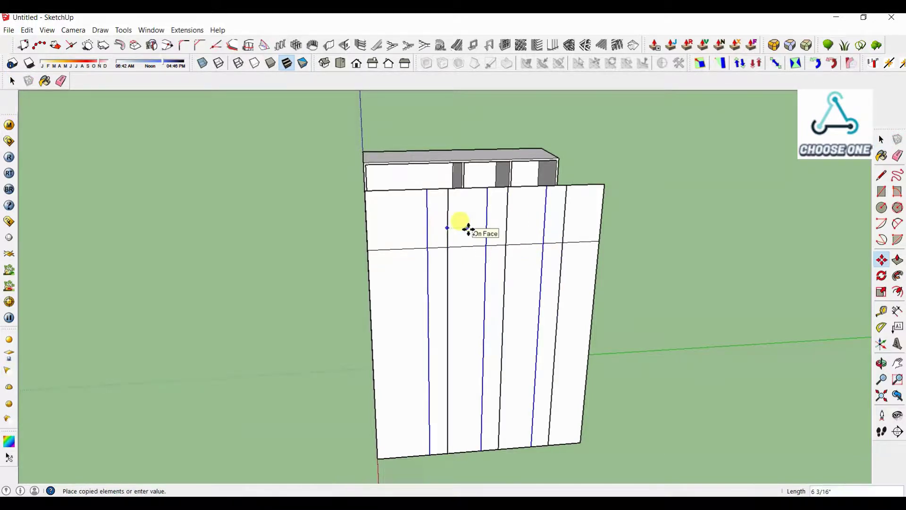
pyautogui.press('Escape')
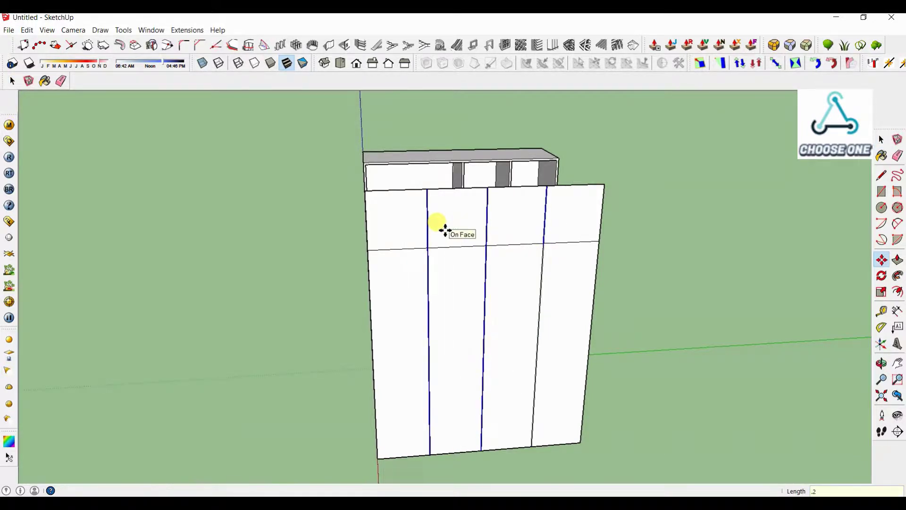
# Copy all segments of the horizontal dividing line slightly upward to form the top side of the horizontal gap
pyautogui.scroll(2, 438, 197)
pyautogui.press('space')
pyautogui.scroll(3, 432, 236)
pyautogui.keyDown('ctrl'); pyautogui.click(434, 307); pyautogui.keyUp('ctrl')
pyautogui.keyDown('ctrl'); pyautogui.click(607, 293); pyautogui.keyUp('ctrl')
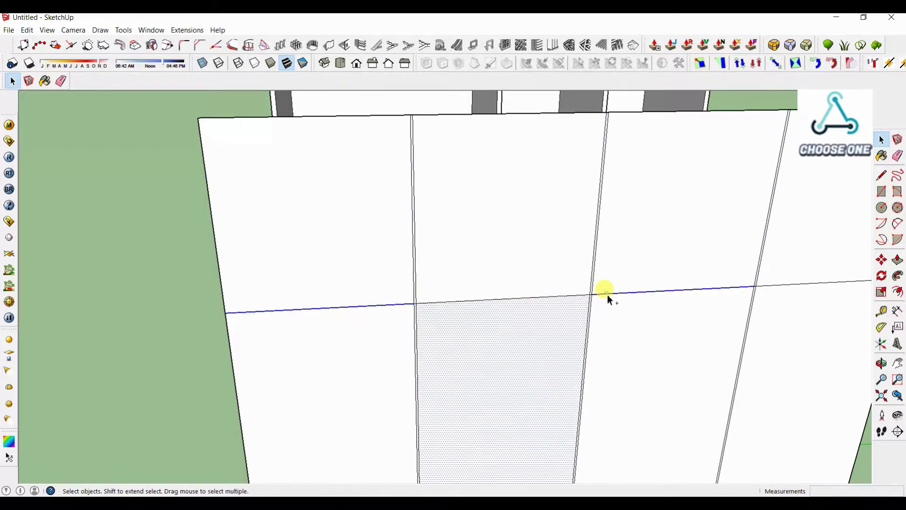
pyautogui.keyDown('ctrl'); pyautogui.click(788, 289); pyautogui.keyUp('ctrl')
pyautogui.keyDown('ctrl'); pyautogui.click(788, 286); pyautogui.keyUp('ctrl')
pyautogui.keyDown('shift'); pyautogui.click(520, 380); pyautogui.keyUp('shift')
pyautogui.keyDown('shift'); pyautogui.click(774, 349); pyautogui.keyUp('shift')
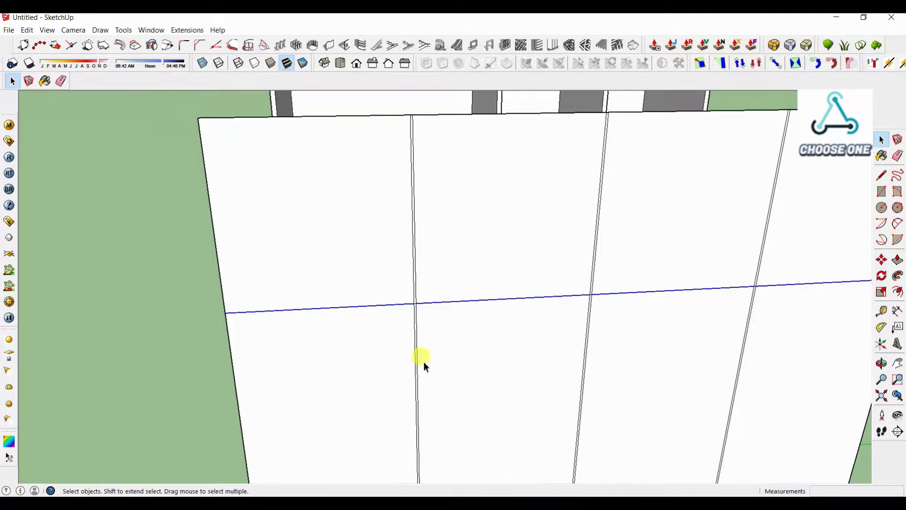
pyautogui.press('m')
pyautogui.click(482, 302)
pyautogui.press('ctrl')
pyautogui.write('1')
pyautogui.press('Return')
pyautogui.scroll(5, 489, 307)
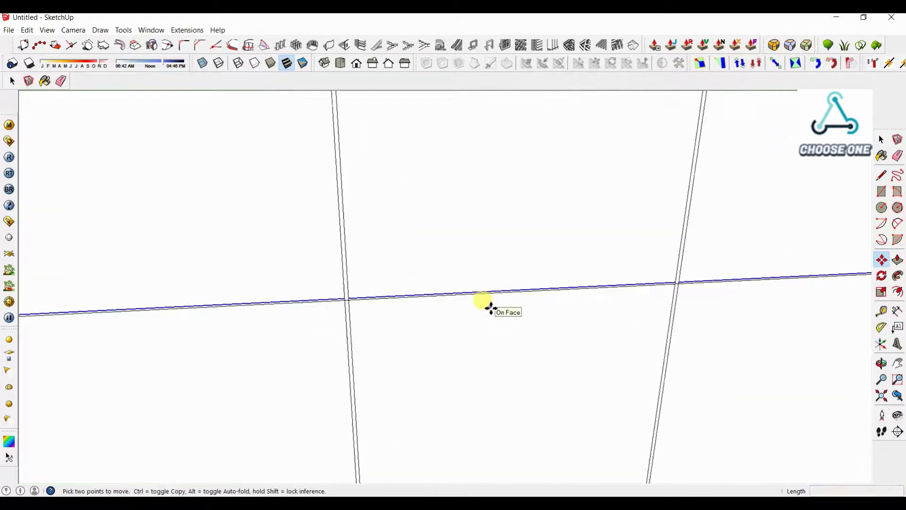
pyautogui.click(500, 292)
pyautogui.press('ctrl')
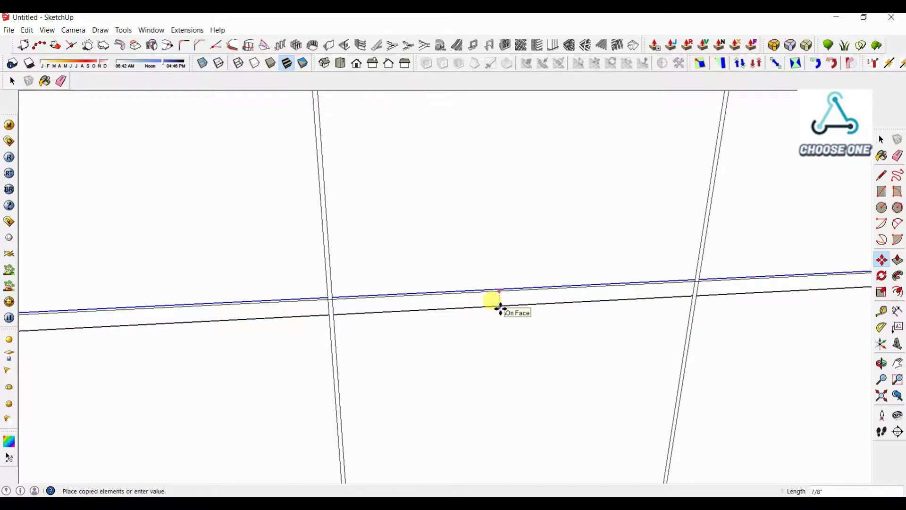
pyautogui.press('Escape')
# Copy the original horizontal dividing line's segments slightly downward to form the lower side of the gap
pyautogui.scroll(3, 405, 293)
pyautogui.press('space')
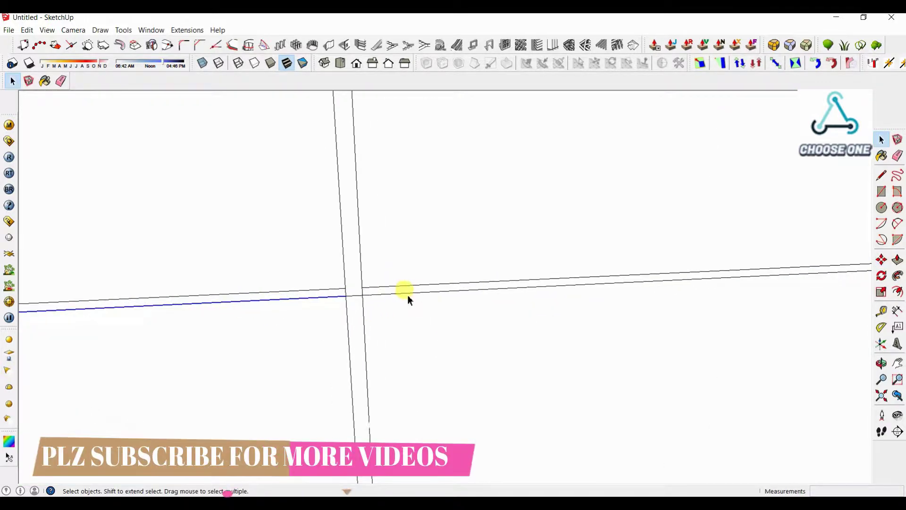
pyautogui.keyDown('shift'); pyautogui.click(408, 296); pyautogui.keyUp('shift')
pyautogui.scroll(-5, 409, 308)
pyautogui.press('m')
pyautogui.click(410, 309)
pyautogui.press('ctrl')
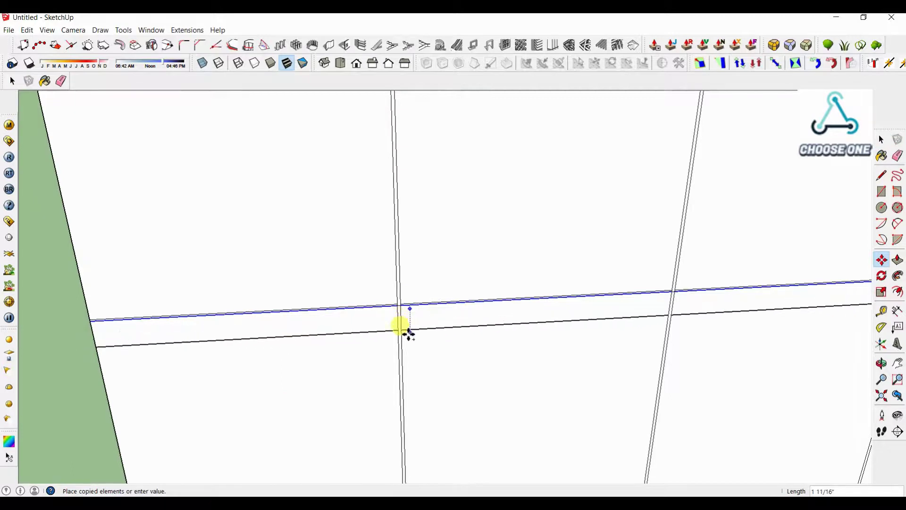
pyautogui.write('.5')
pyautogui.press('Return')
pyautogui.scroll(7, 395, 318)
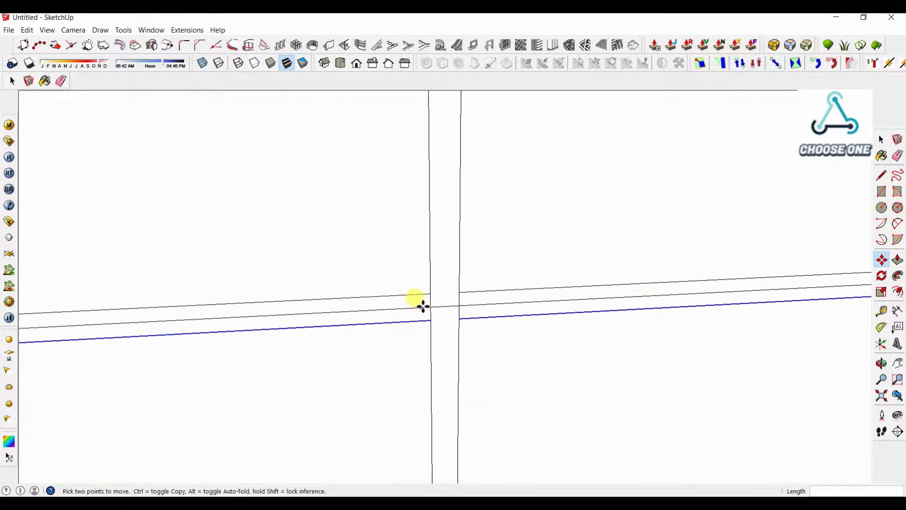
# Erase the middle horizontal line and the short edges crossing the gap intersections between the doors
pyautogui.press('e')
pyautogui.moveTo(423, 305); pyautogui.dragTo(493, 325)
pyautogui.moveTo(493, 325); pyautogui.dragTo(596, 326, button='middle')
pyautogui.scroll(1, 596, 324)
pyautogui.moveTo(597, 316); pyautogui.dragTo(617, 309)
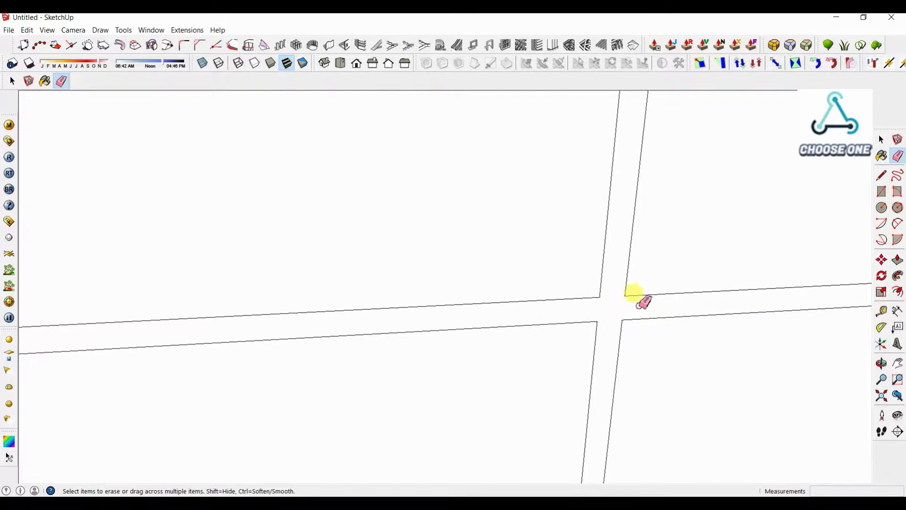
pyautogui.scroll(-3, 499, 333)
pyautogui.moveTo(500, 333); pyautogui.dragTo(681, 320, button='middle')
pyautogui.scroll(3, 652, 298)
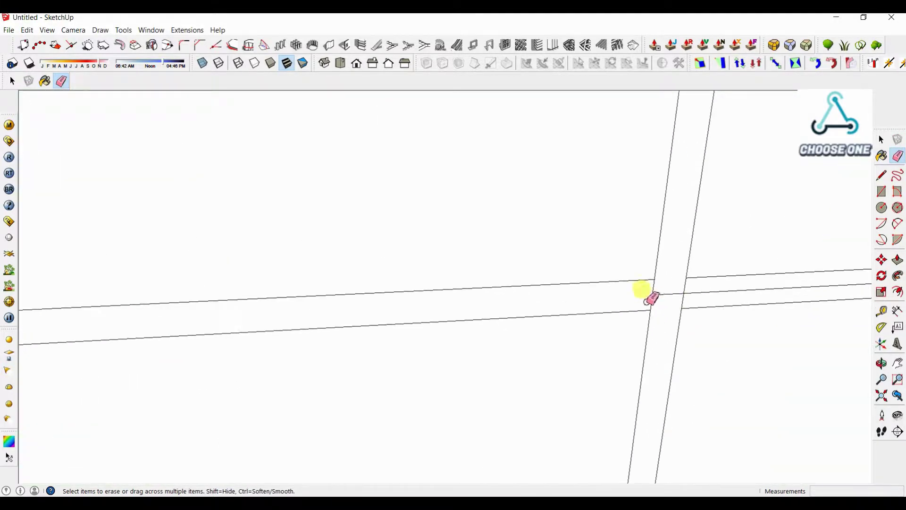
pyautogui.moveTo(688, 299); pyautogui.dragTo(691, 300)
# Erase the short edges closing the door gaps along the panel's outer borders so the gaps are open
pyautogui.scroll(-10, 600, 302)
pyautogui.scroll(-3, 488, 246)
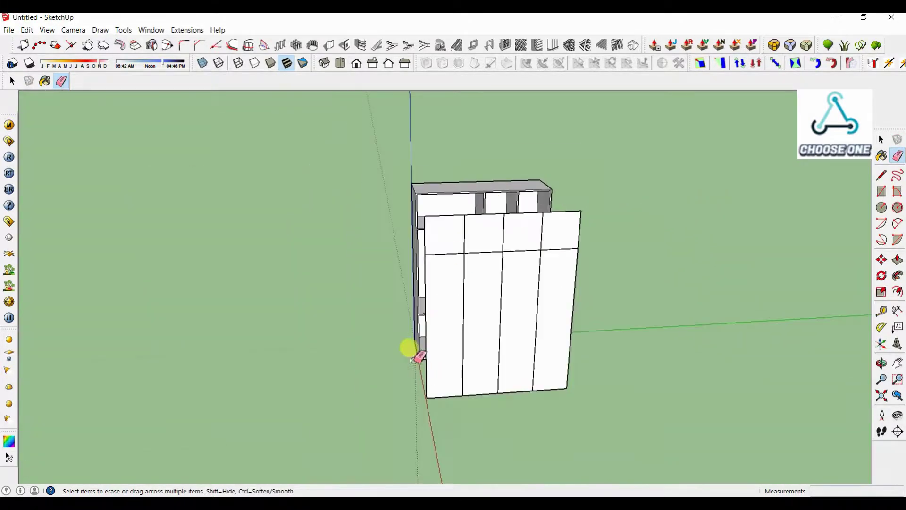
pyautogui.moveTo(413, 362); pyautogui.dragTo(443, 325, button='middle')
pyautogui.scroll(4, 423, 273)
pyautogui.scroll(5, 419, 261)
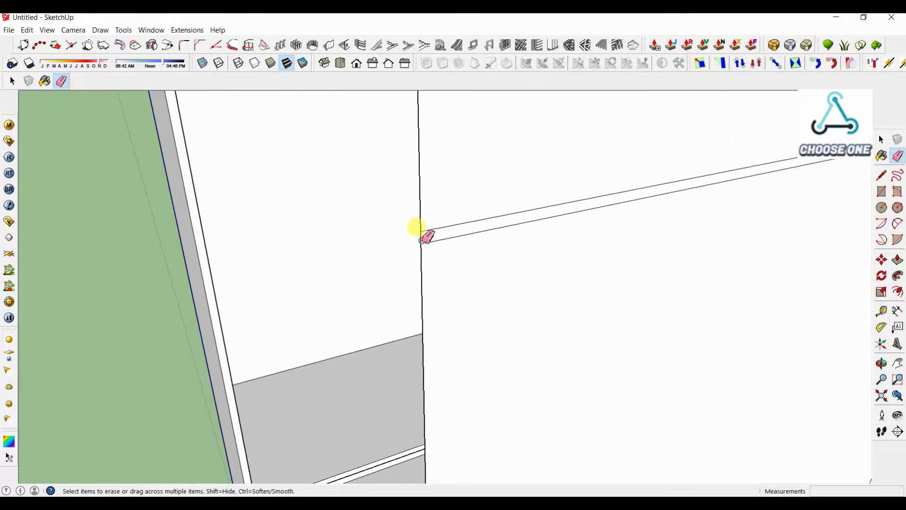
pyautogui.scroll(-6, 427, 254)
pyautogui.scroll(6, 760, 295)
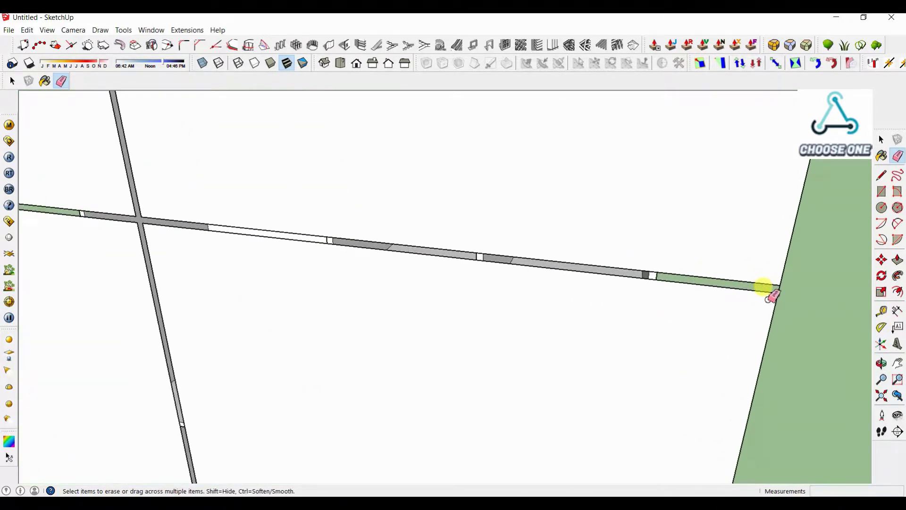
pyautogui.scroll(-10, 469, 304)
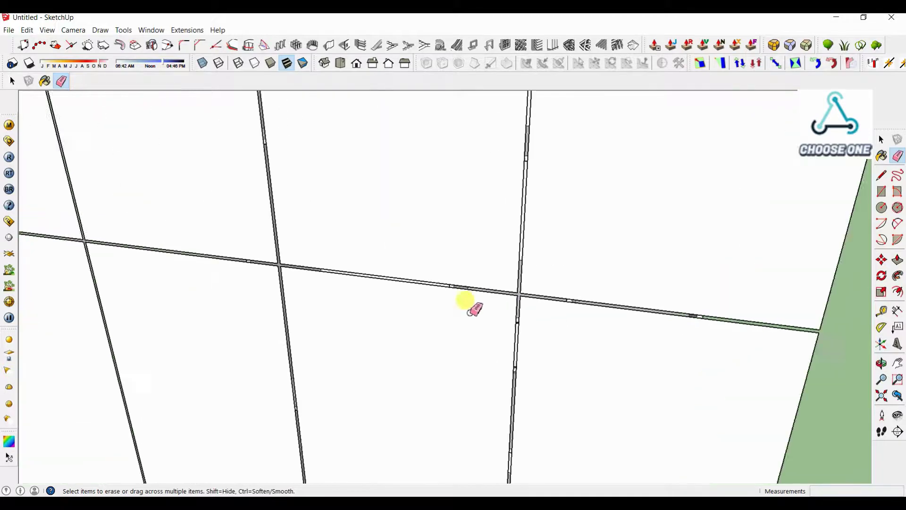
pyautogui.scroll(6, 394, 407)
pyautogui.scroll(3, 394, 406)
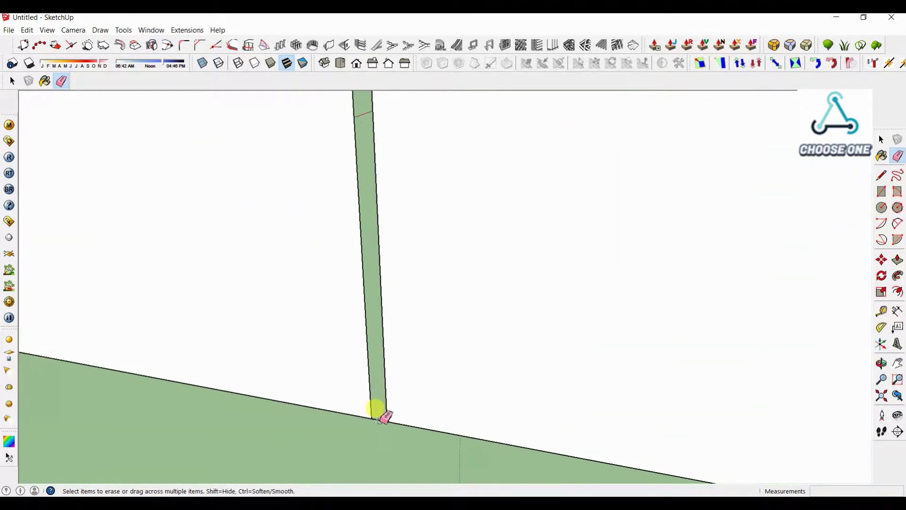
pyautogui.scroll(-6, 463, 354)
pyautogui.scroll(5, 550, 379)
pyautogui.scroll(-6, 538, 390)
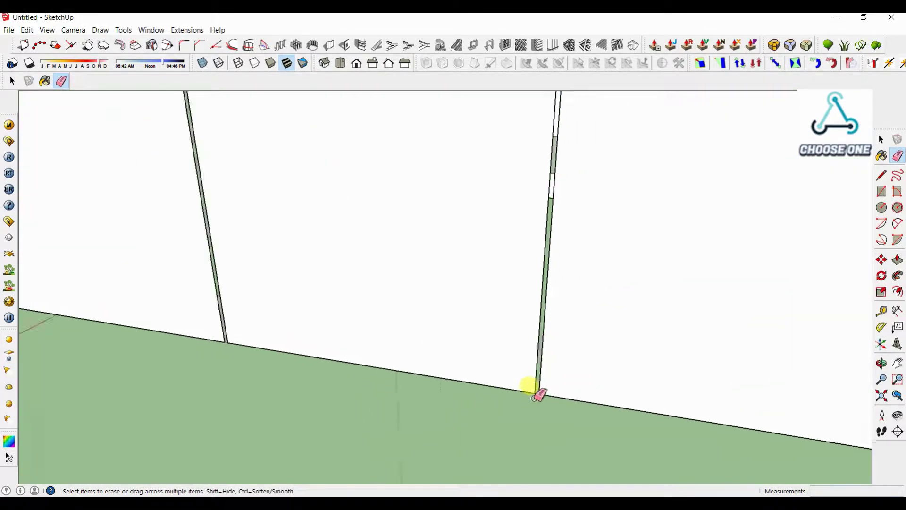
pyautogui.scroll(5, 680, 418)
pyautogui.scroll(-1, 542, 377)
pyautogui.scroll(-8, 542, 375)
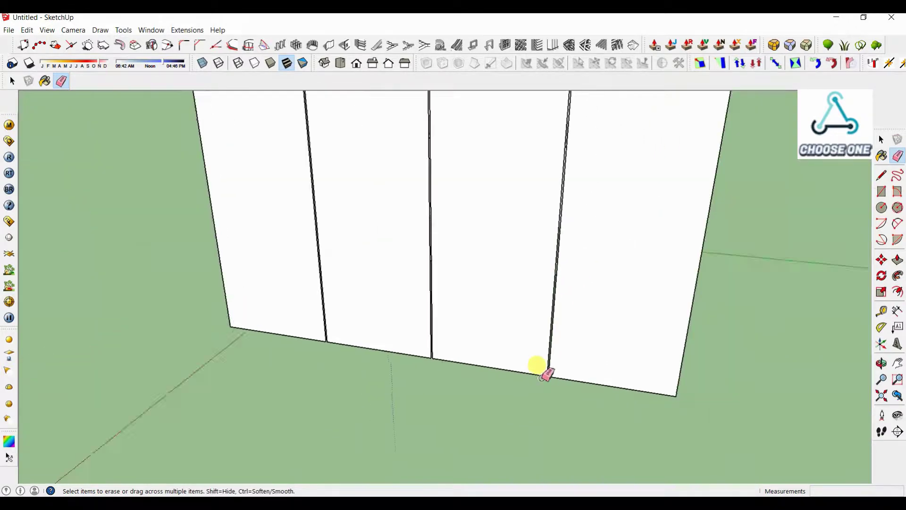
pyautogui.scroll(8, 438, 238)
pyautogui.scroll(-10, 453, 243)
# Push/Pull all eight door faces to the same thickness, the four upper doors and the four lower doors
pyautogui.moveTo(454, 242); pyautogui.dragTo(634, 410, button='middle')
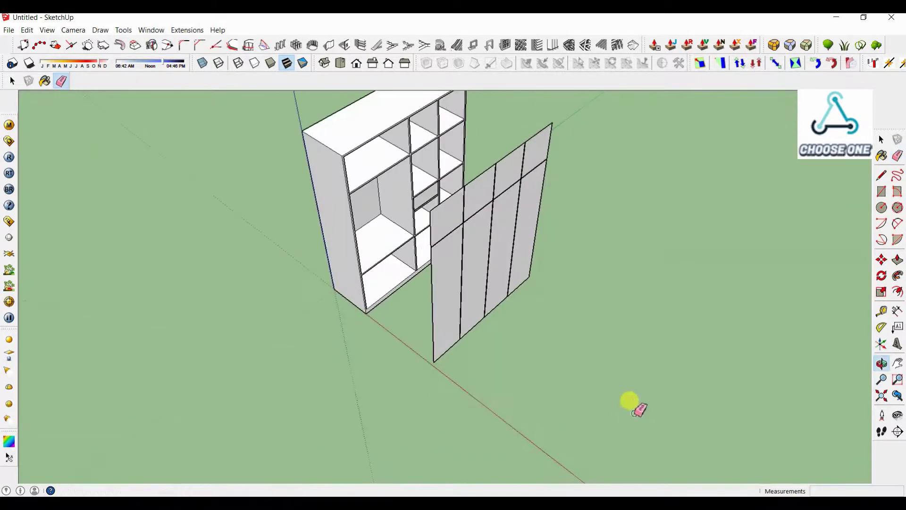
pyautogui.press('p')
pyautogui.click(435, 232)
pyautogui.doubleClick(475, 205)
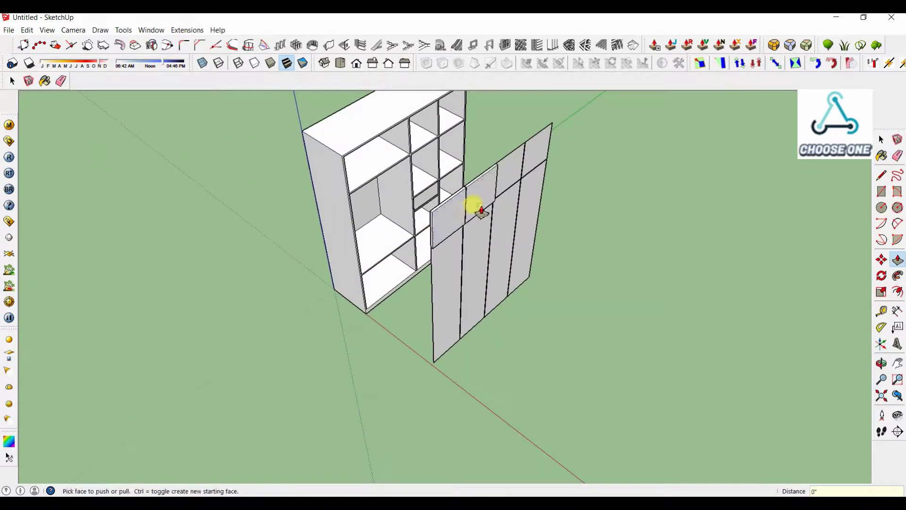
pyautogui.doubleClick(503, 182)
pyautogui.doubleClick(529, 163)
pyautogui.doubleClick(447, 257)
pyautogui.doubleClick(471, 249)
pyautogui.doubleClick(497, 235)
pyautogui.doubleClick(505, 241)
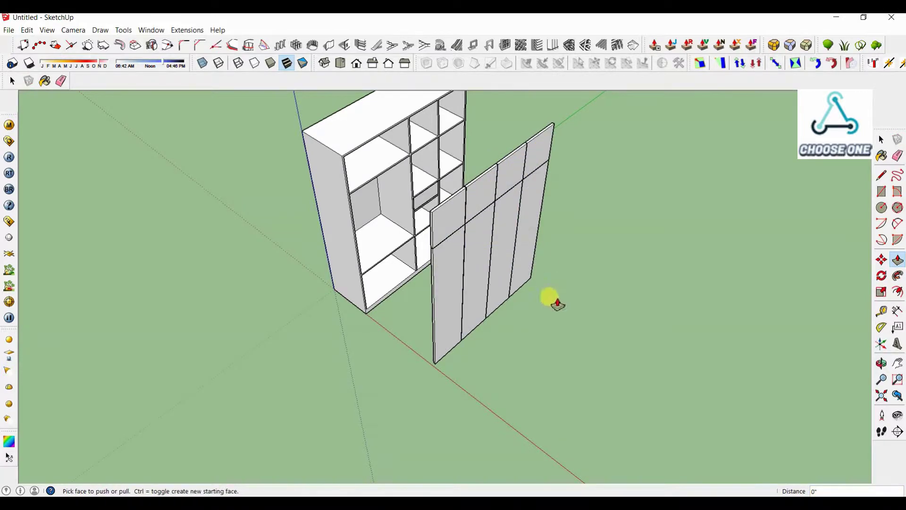
pyautogui.moveTo(546, 299); pyautogui.dragTo(744, 378, button='middle')
pyautogui.press('space')
pyautogui.click(427, 224)
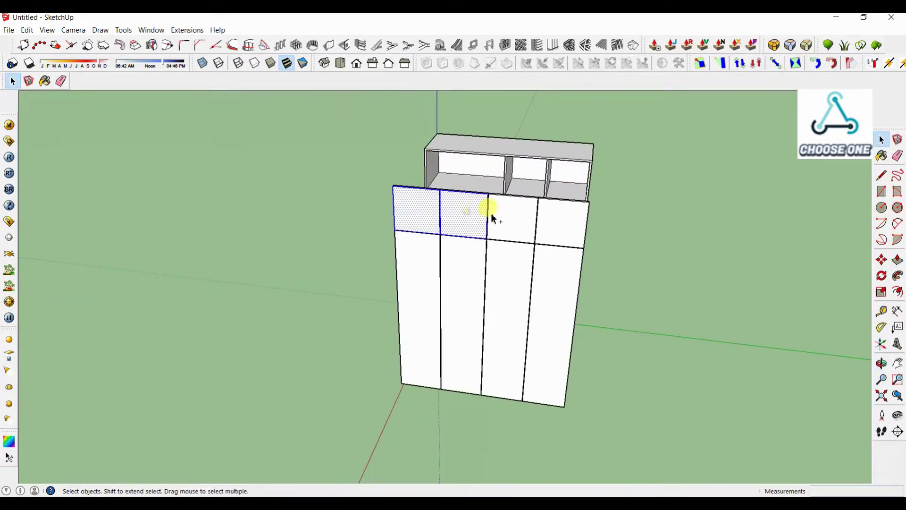
pyautogui.moveTo(490, 213); pyautogui.dragTo(405, 377, button='middle')
pyautogui.scroll(5, 407, 383)
pyautogui.press('t')
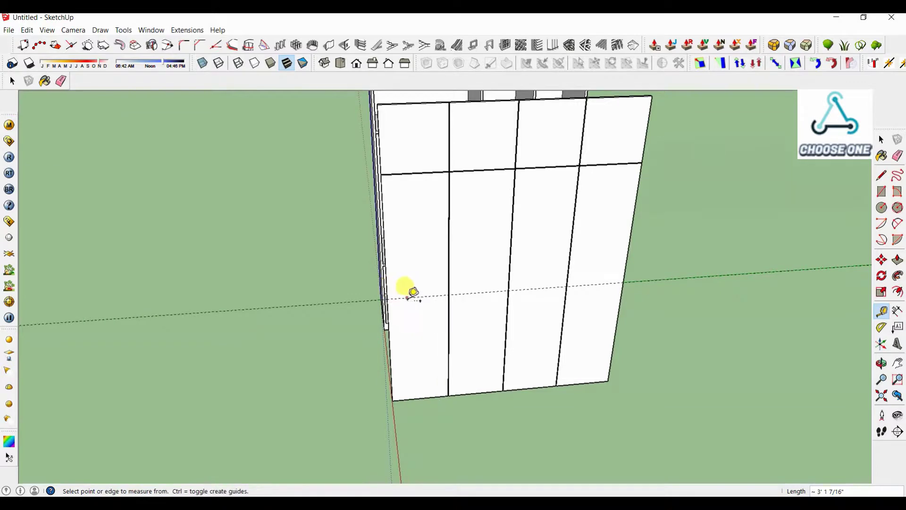
pyautogui.scroll(-5, 417, 329)
pyautogui.moveTo(417, 329)
pyautogui.mouseDown(button='middle')
pyautogui.moveTo(414, 293)
pyautogui.moveTo(415, 330)
pyautogui.mouseUp(button='middle')
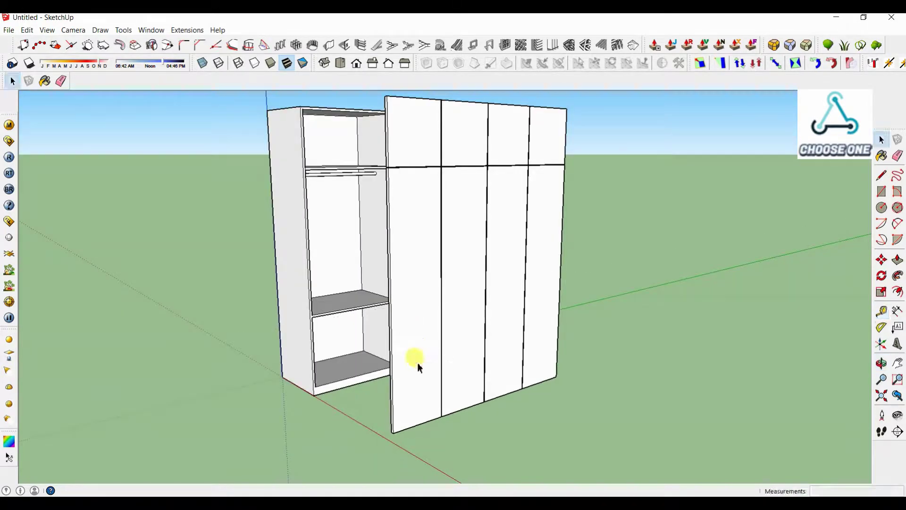
# Place a horizontal guide across the lower doors, offset upward from the doors' bottom edge
pyautogui.press('r')
pyautogui.press('t')
pyautogui.click(418, 425)
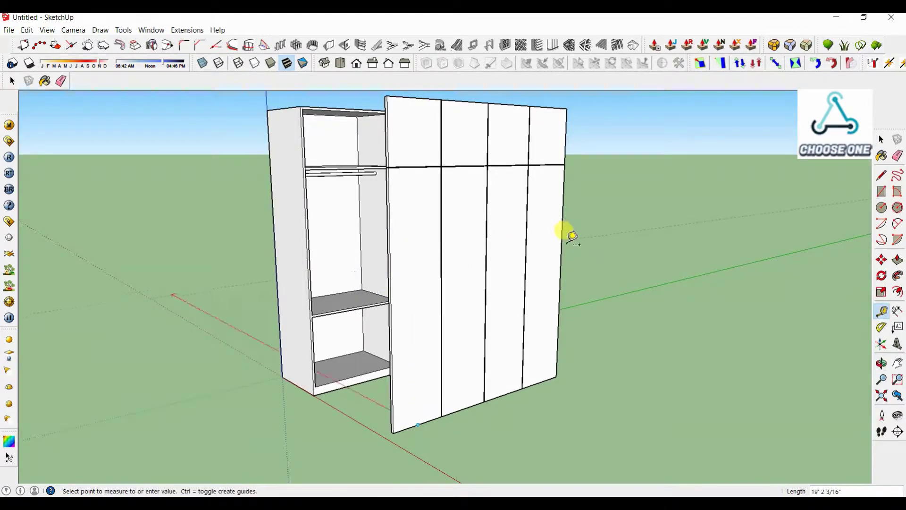
# Place a parallel guide 14" above the first guide and another one below it
pyautogui.click(466, 292)
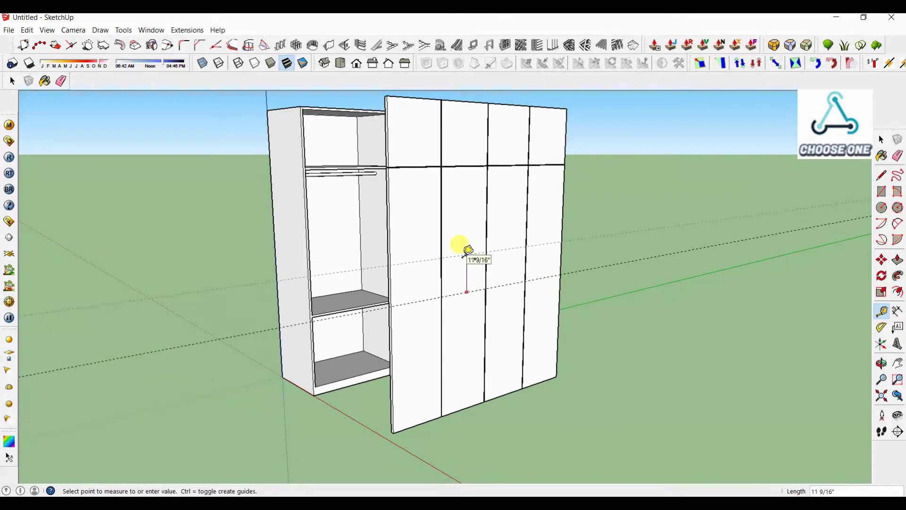
pyautogui.write('14')
pyautogui.press('Return')
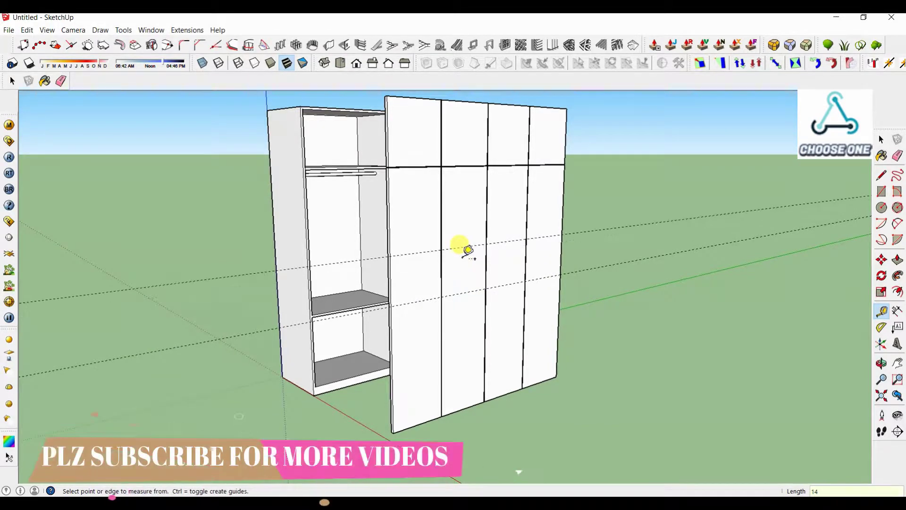
pyautogui.click(428, 299)
pyautogui.moveTo(539, 409); pyautogui.dragTo(418, 372, button='middle')
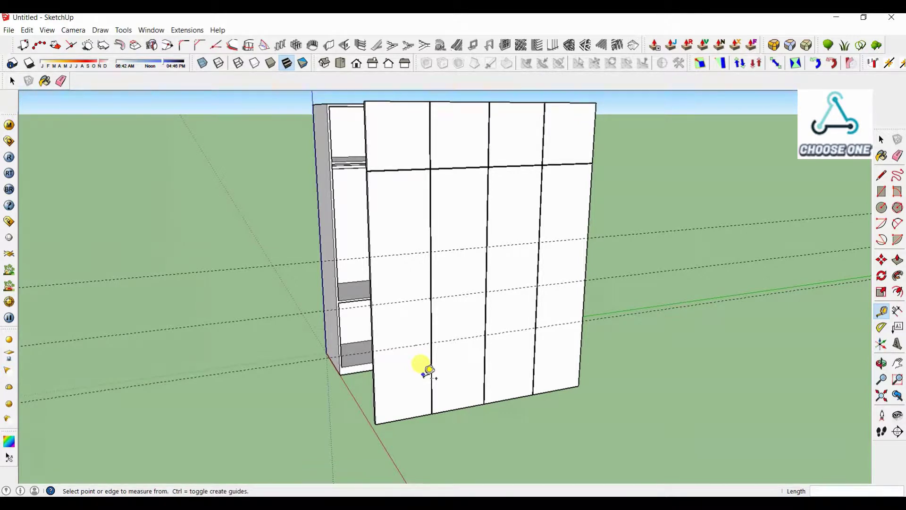
# Erase the upper and lower guides, keeping only the middle guide across the lower doors
pyautogui.scroll(3, 419, 305)
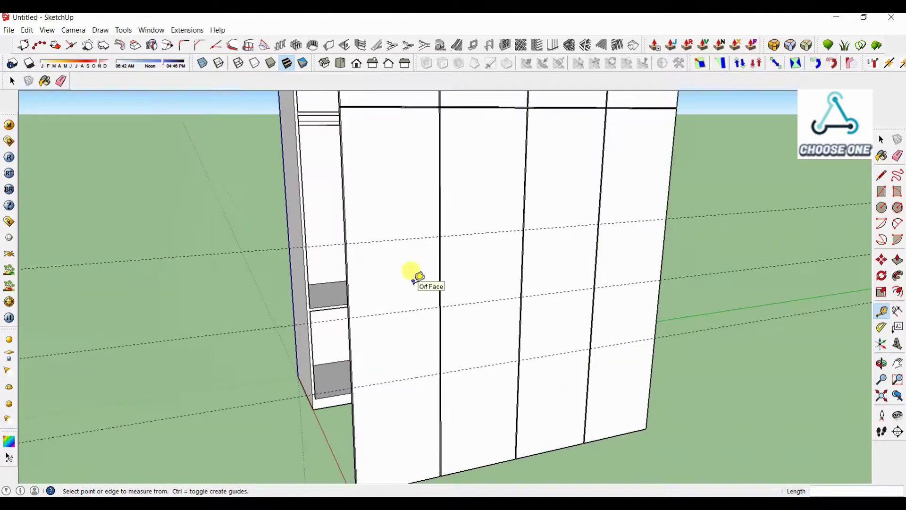
pyautogui.moveTo(416, 282)
pyautogui.mouseDown(button='middle')
pyautogui.moveTo(445, 304)
pyautogui.moveTo(400, 315)
pyautogui.mouseUp(button='middle')
pyautogui.press('e')
pyautogui.click(410, 259)
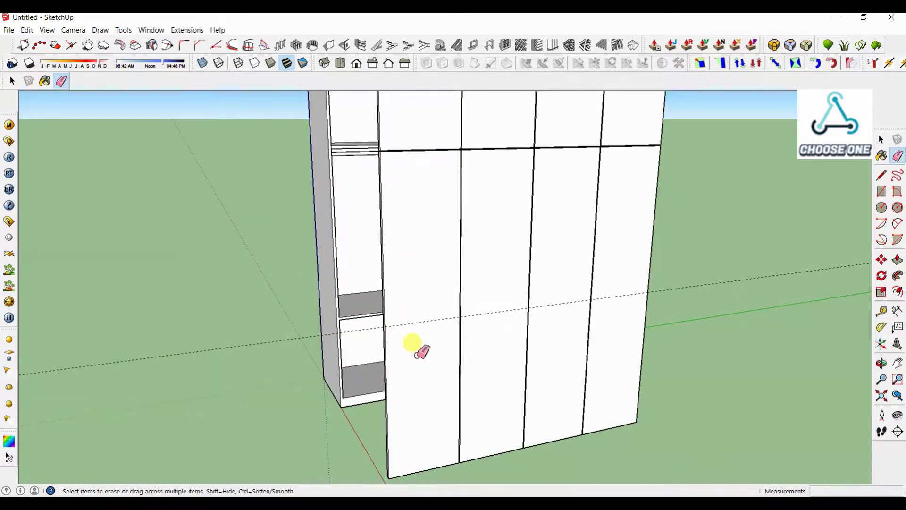
# Place parallel guides 8" above and 8" below the remaining guide across the lower doors
pyautogui.press('t')
pyautogui.click(436, 321)
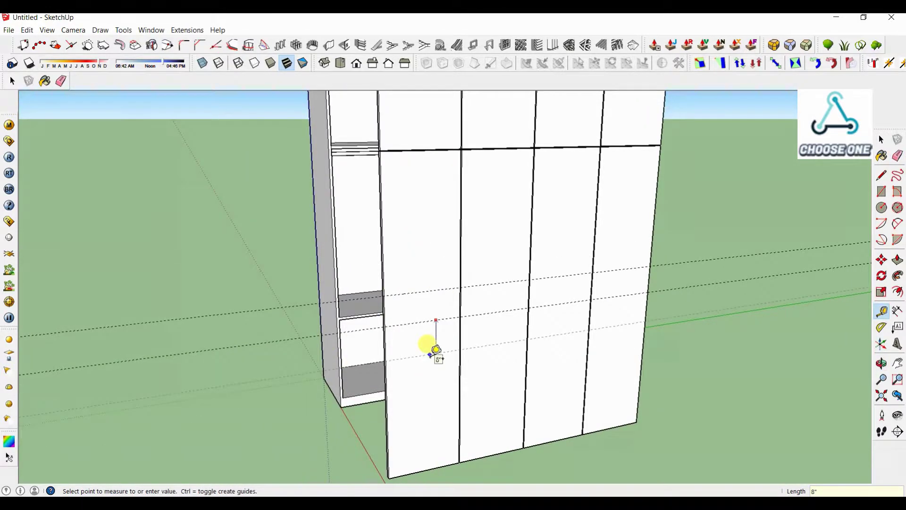
pyautogui.click(435, 349)
pyautogui.press('space')
# Draw a line along the upper guide across the full width of the leftmost lower door
pyautogui.scroll(2, 446, 324)
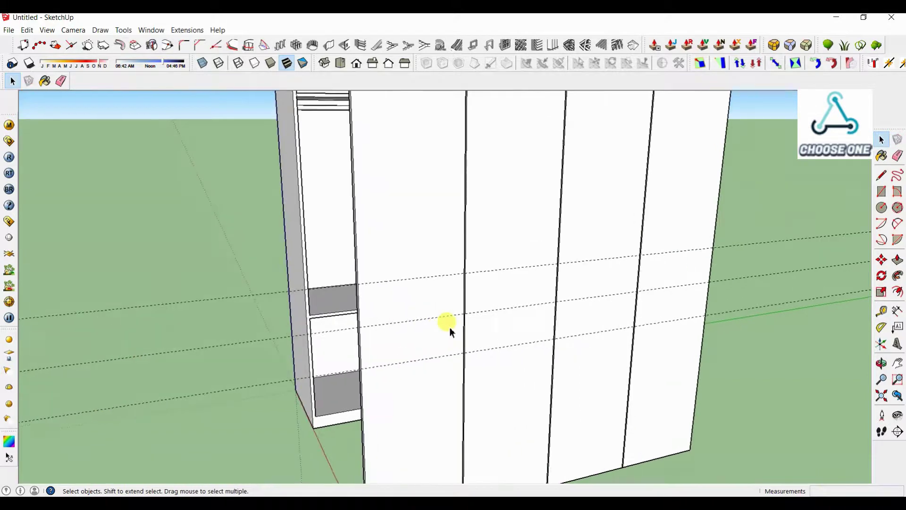
pyautogui.press('l')
pyautogui.click(358, 284)
pyautogui.scroll(2, 425, 272)
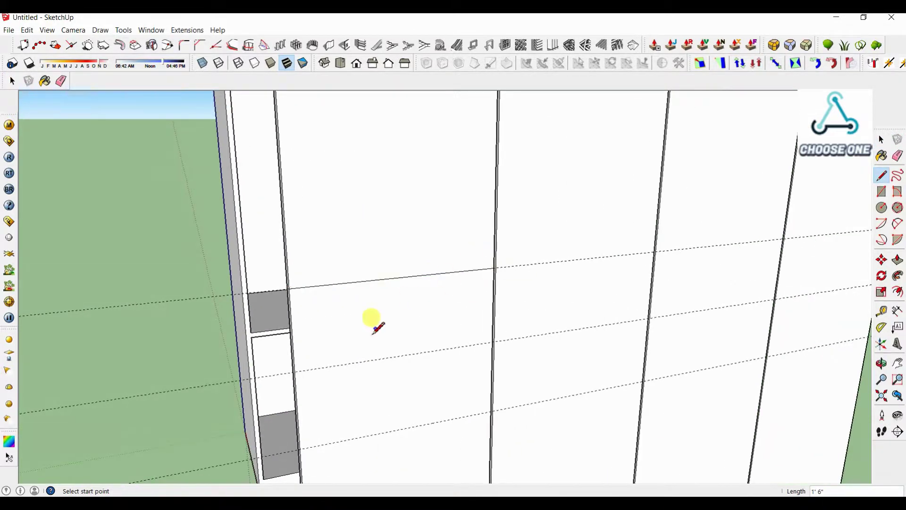
# Draw a line along the lower guide across the leftmost lower door and along both outer guides across the second lower door
pyautogui.click(491, 412)
pyautogui.scroll(-5, 384, 405)
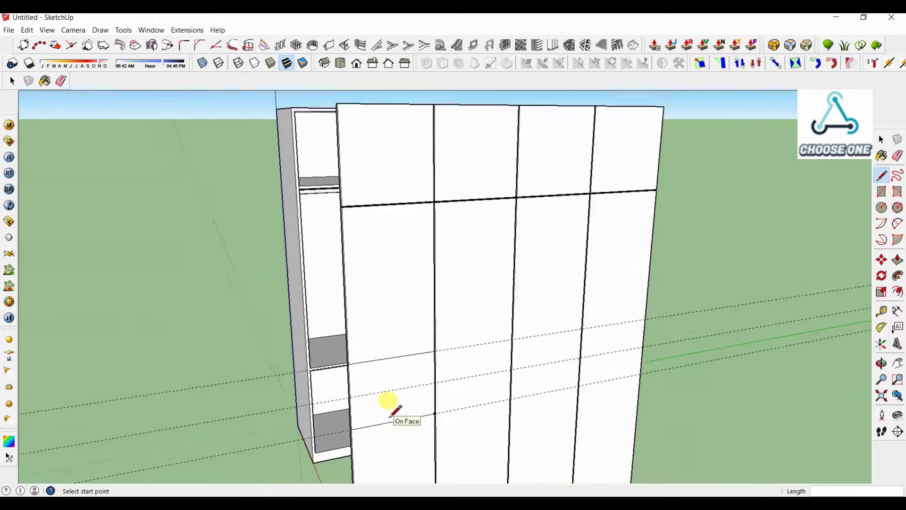
pyautogui.scroll(6, 440, 309)
pyautogui.scroll(2, 352, 270)
pyautogui.click(350, 255)
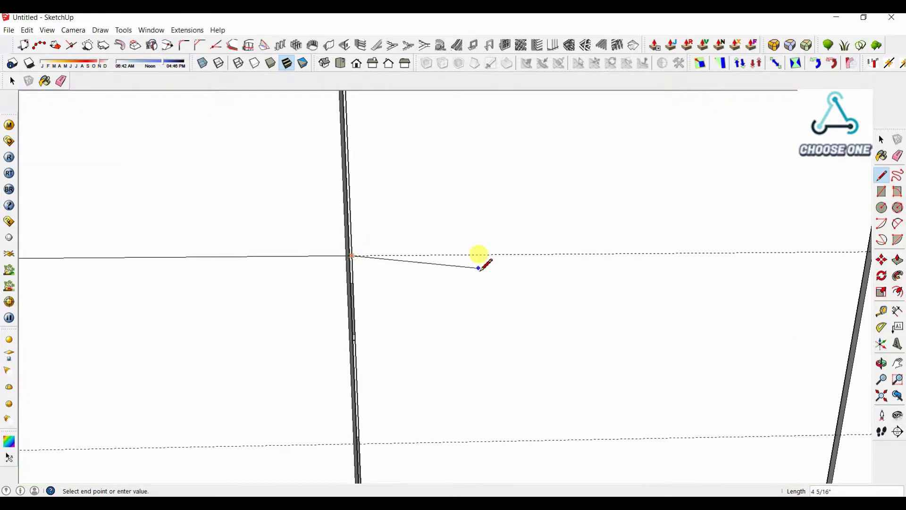
pyautogui.scroll(-2, 481, 267)
pyautogui.click(722, 258)
pyautogui.scroll(-3, 562, 268)
pyautogui.scroll(5, 500, 417)
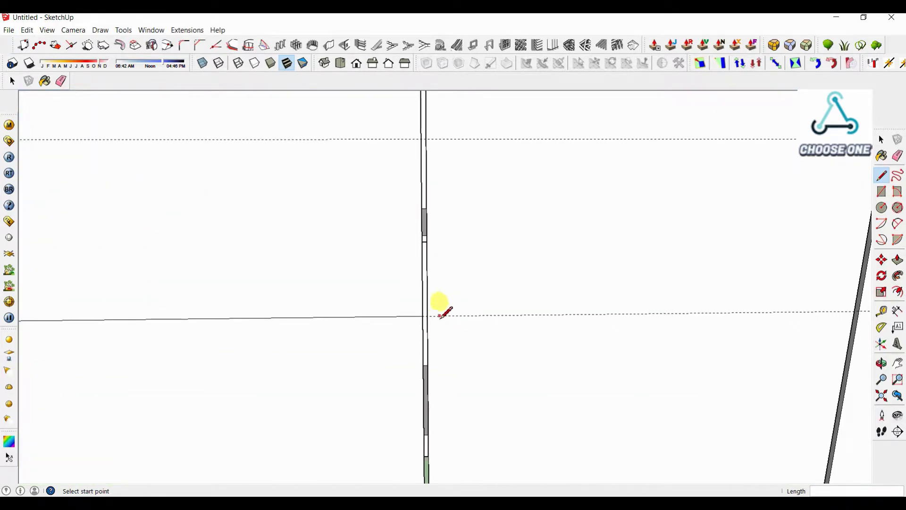
pyautogui.scroll(-2, 555, 337)
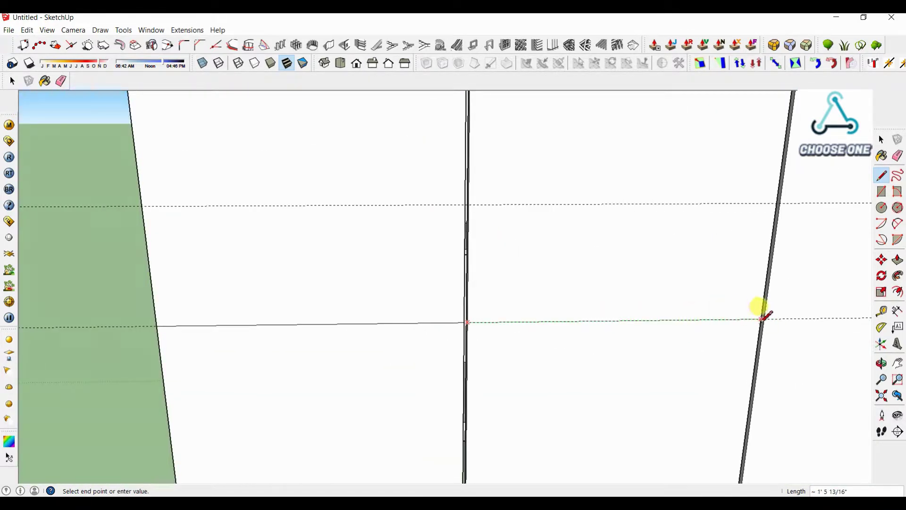
pyautogui.click(762, 320)
# Draw lines along the upper and lower guides across the full width of the third lower door
pyautogui.scroll(-4, 571, 310)
pyautogui.scroll(4, 438, 283)
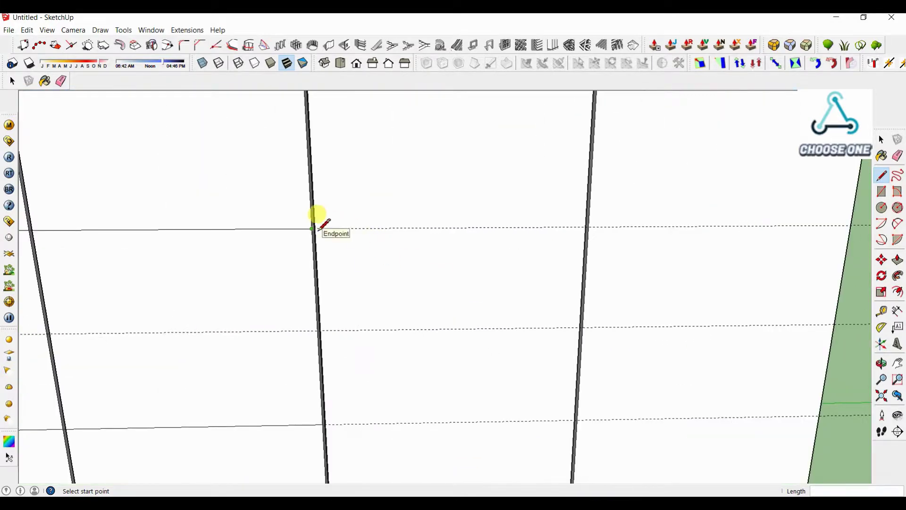
pyautogui.scroll(2, 318, 226)
pyautogui.scroll(-3, 458, 243)
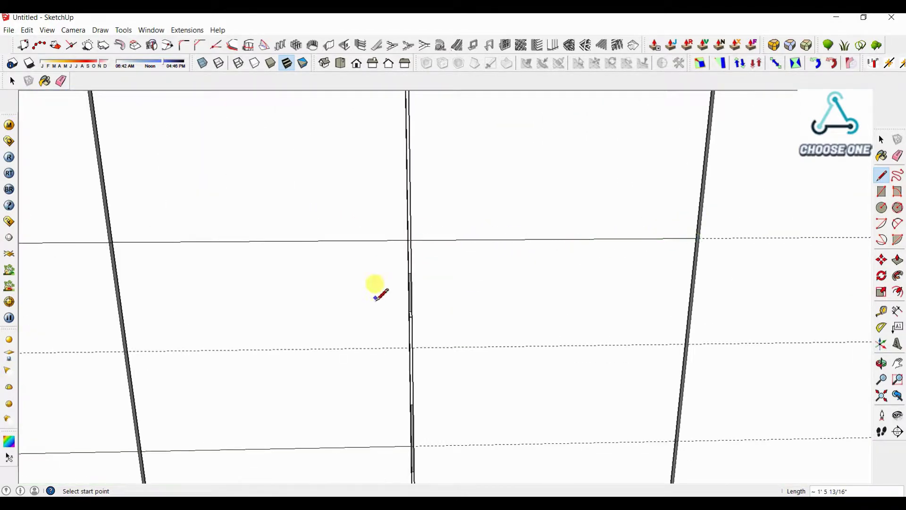
pyautogui.scroll(-3, 392, 330)
pyautogui.scroll(4, 384, 330)
pyautogui.click(384, 330)
pyautogui.click(787, 324)
# Draw lines along the upper and lower guides across the full width of the rightmost lower door
pyautogui.scroll(-3, 445, 366)
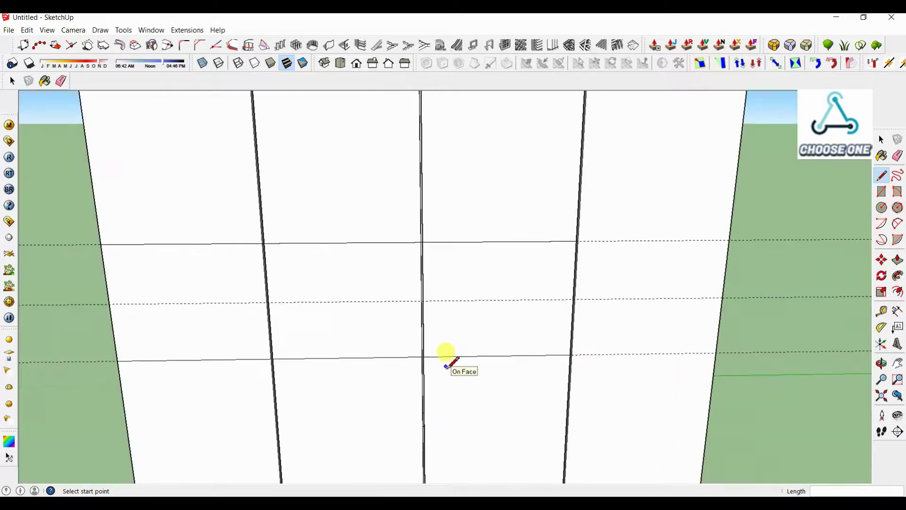
pyautogui.scroll(2, 446, 363)
pyautogui.scroll(3, 511, 270)
pyautogui.click(514, 265)
pyautogui.scroll(-4, 514, 265)
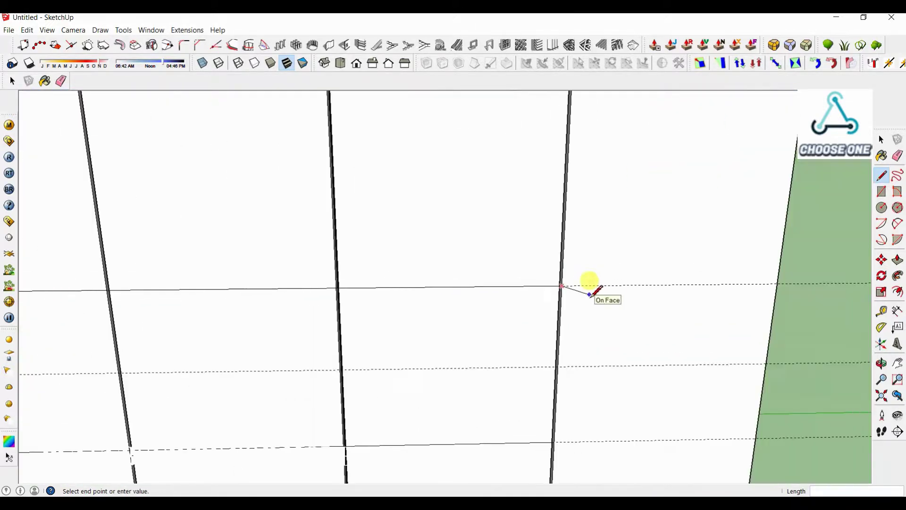
pyautogui.click(777, 283)
pyautogui.scroll(2, 556, 432)
pyautogui.scroll(-8, 606, 429)
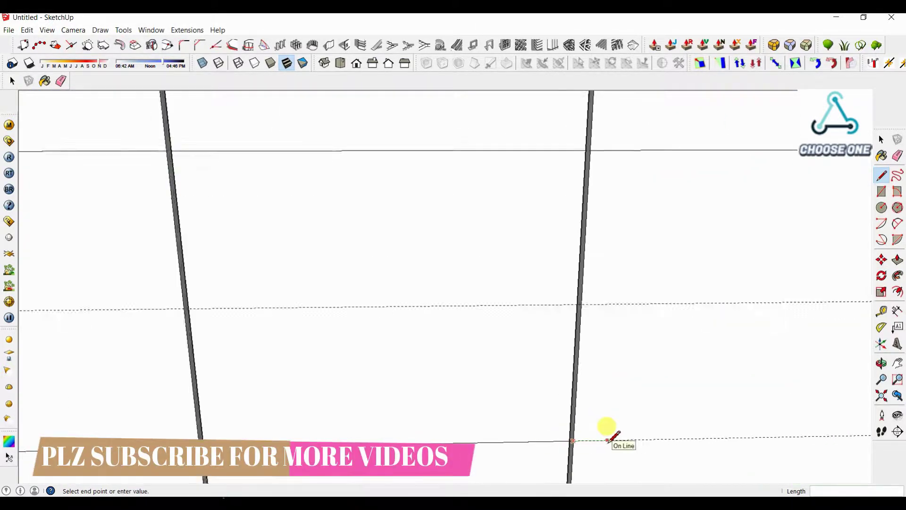
# Erase all three horizontal guides running across the lower doors, keeping the drawn lines
pyautogui.press('e')
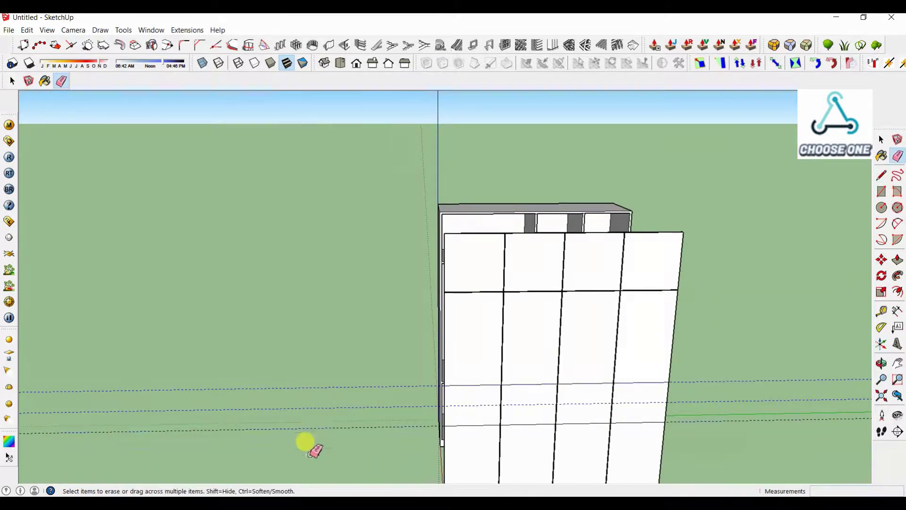
pyautogui.scroll(2, 518, 429)
pyautogui.press('space')
pyautogui.scroll(-5, 412, 305)
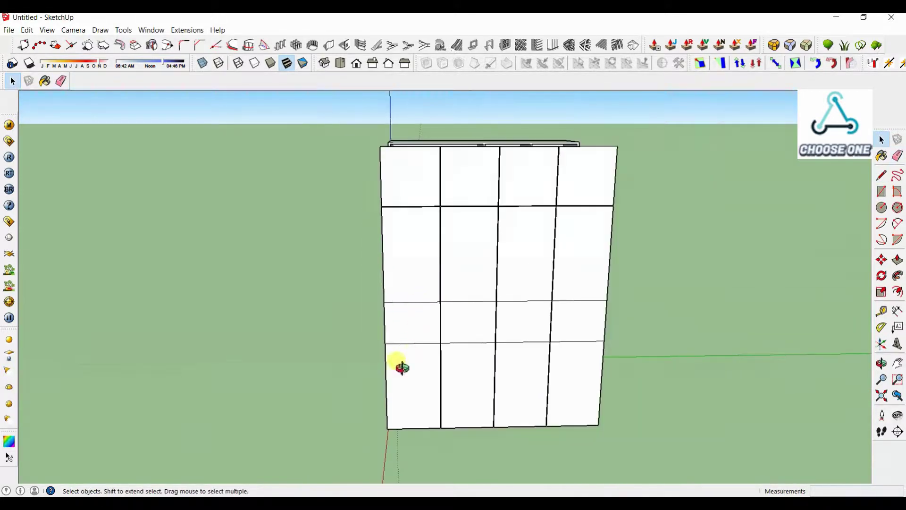
# Erase the leftover edges bridging the gaps between neighbouring doors along the top of the door panels
pyautogui.moveTo(398, 366); pyautogui.dragTo(560, 399, button='middle')
pyautogui.scroll(8, 455, 159)
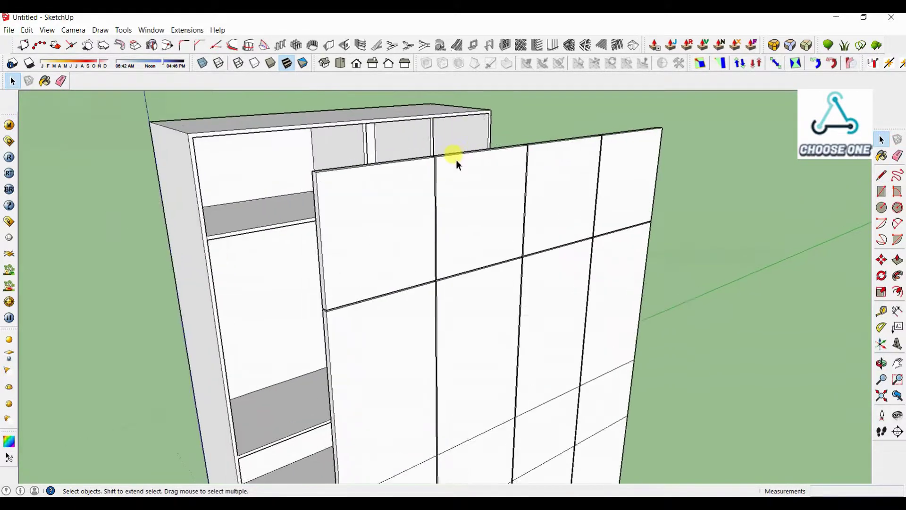
pyautogui.scroll(-5, 441, 239)
pyautogui.scroll(6, 434, 239)
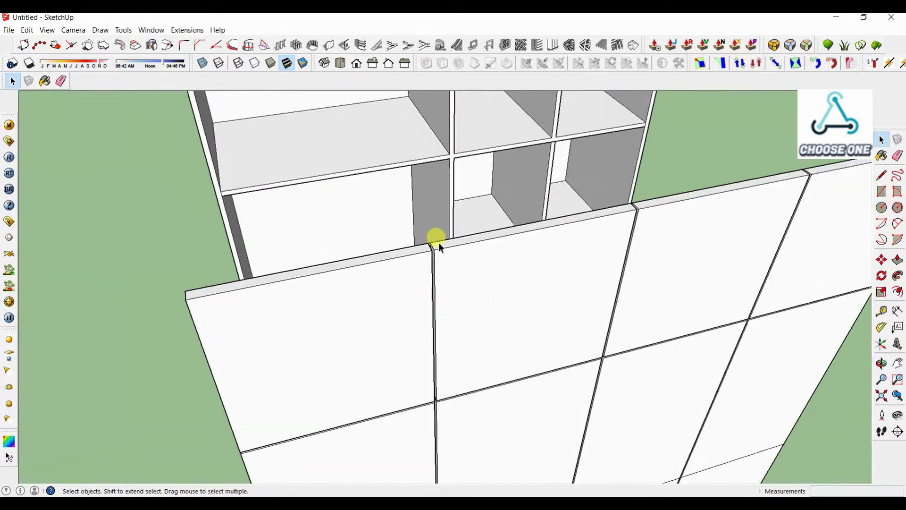
pyautogui.press('e')
pyautogui.scroll(-5, 443, 242)
pyautogui.scroll(7, 600, 232)
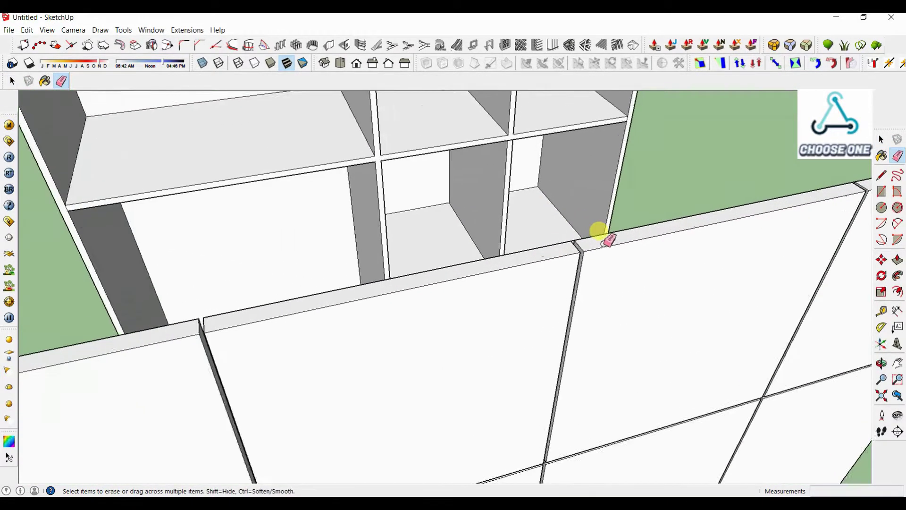
pyautogui.scroll(-3, 535, 236)
pyautogui.scroll(-3, 519, 250)
pyautogui.scroll(6, 687, 324)
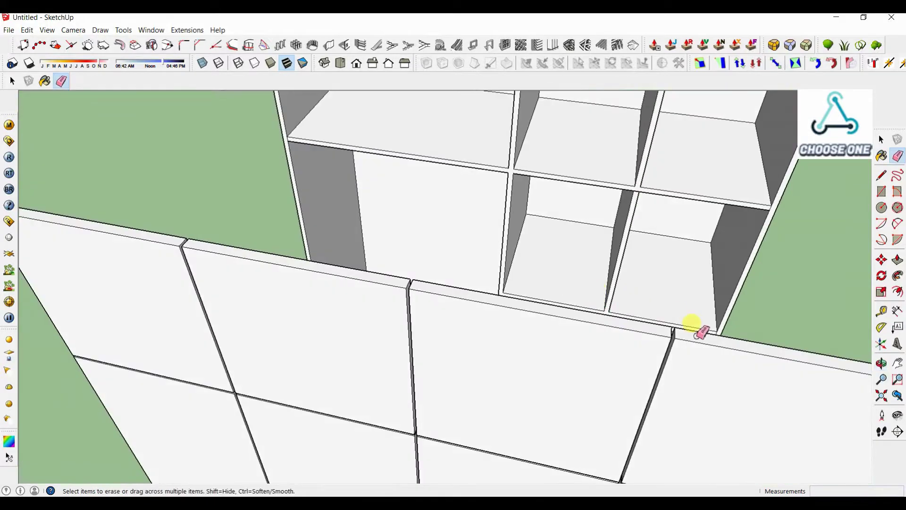
pyautogui.scroll(-8, 566, 329)
pyautogui.moveTo(409, 377); pyautogui.dragTo(503, 324, button='middle')
# Select the complete geometry of the four upper doors and make it a group
pyautogui.press('space')
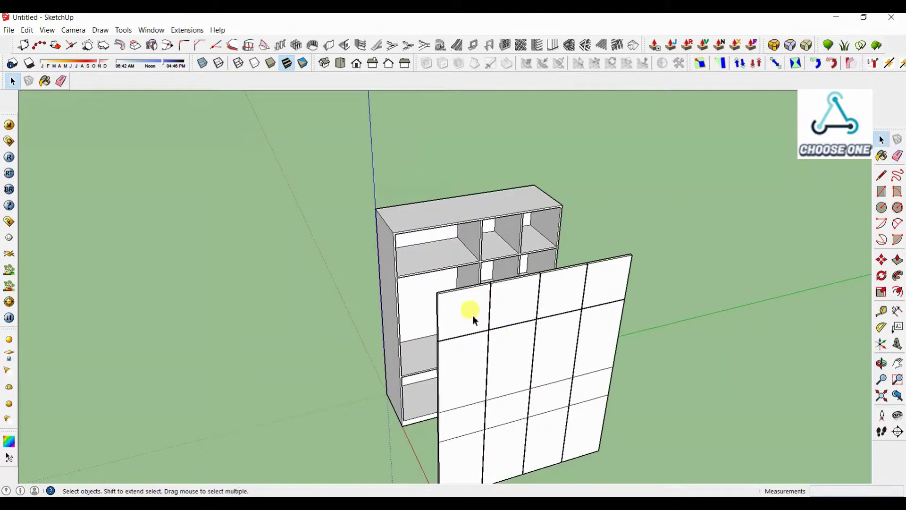
pyautogui.tripleClick(473, 315)
pyautogui.keyDown('ctrl'); pyautogui.tripleClick(510, 303); pyautogui.keyUp('ctrl')
pyautogui.keyDown('ctrl'); pyautogui.tripleClick(563, 290); pyautogui.keyUp('ctrl')
pyautogui.rightClick(606, 285)
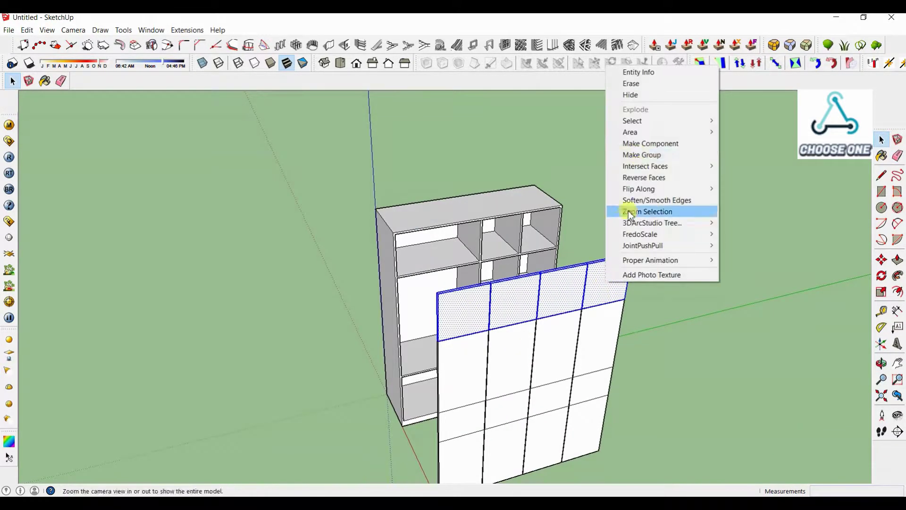
pyautogui.click(653, 154)
# Select the complete geometry of the four lower doors and make it a group
pyautogui.scroll(-4, 435, 309)
pyautogui.scroll(4, 449, 328)
pyautogui.click(428, 292)
pyautogui.tripleClick(428, 292)
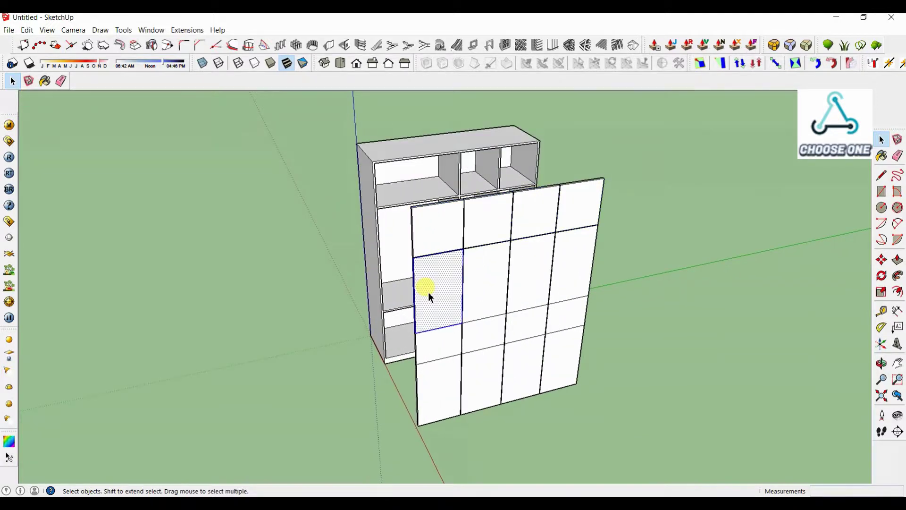
pyautogui.keyDown('ctrl'); pyautogui.tripleClick(495, 289); pyautogui.keyUp('ctrl')
pyautogui.keyDown('ctrl'); pyautogui.tripleClick(532, 271); pyautogui.keyUp('ctrl')
pyautogui.keyDown('ctrl'); pyautogui.tripleClick(571, 263); pyautogui.keyUp('ctrl')
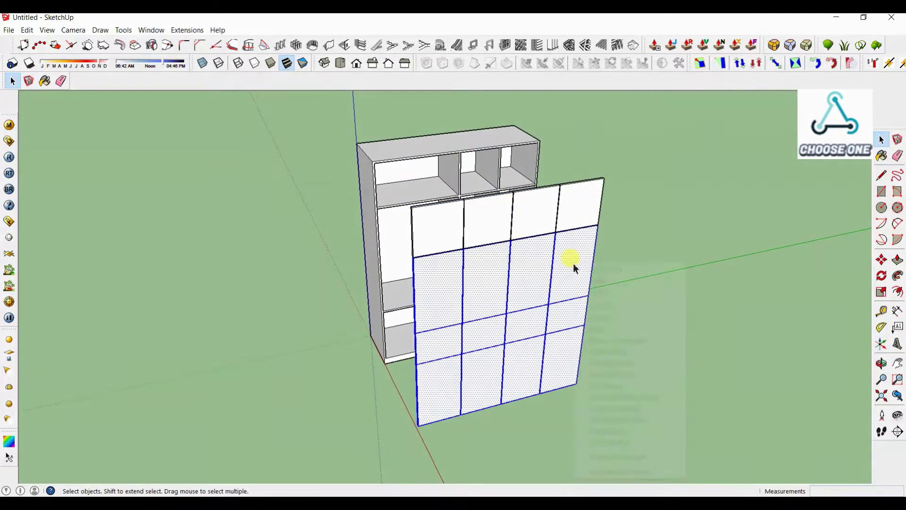
pyautogui.rightClick(573, 264)
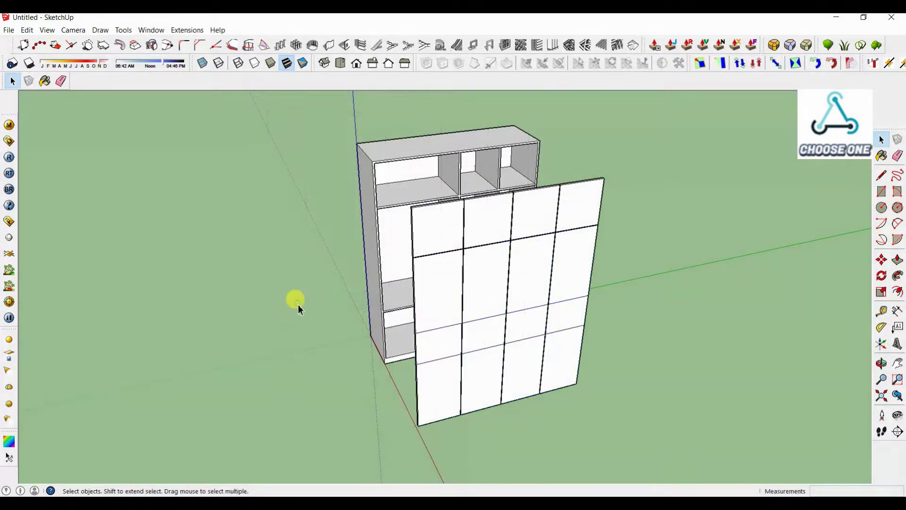
# Copy the open wardrobe cabinet with the Move tool and place the copy beside the original along the green axis
pyautogui.moveTo(293, 299); pyautogui.dragTo(443, 192, button='middle')
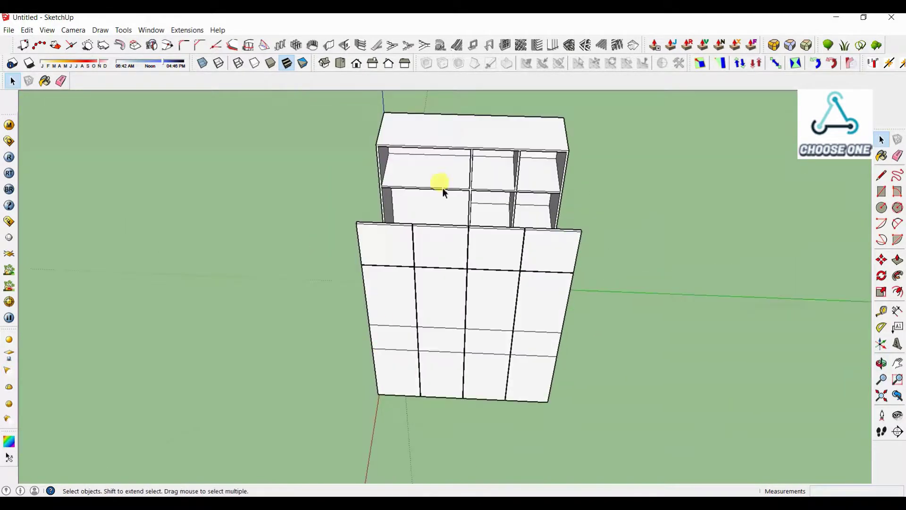
pyautogui.click(441, 189)
pyautogui.scroll(-4, 423, 168)
pyautogui.press('m')
pyautogui.press('ctrl')
pyautogui.click(501, 316)
pyautogui.click(608, 323)
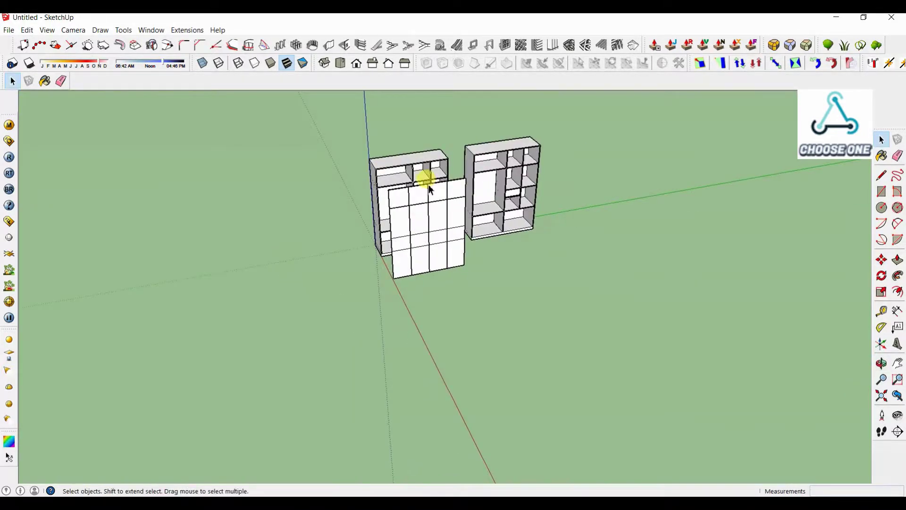
# Move the door panels by their upper-left corner onto the upper-left front corner of the copied cabinet
pyautogui.scroll(5, 384, 207)
pyautogui.click(383, 260)
pyautogui.scroll(3, 384, 259)
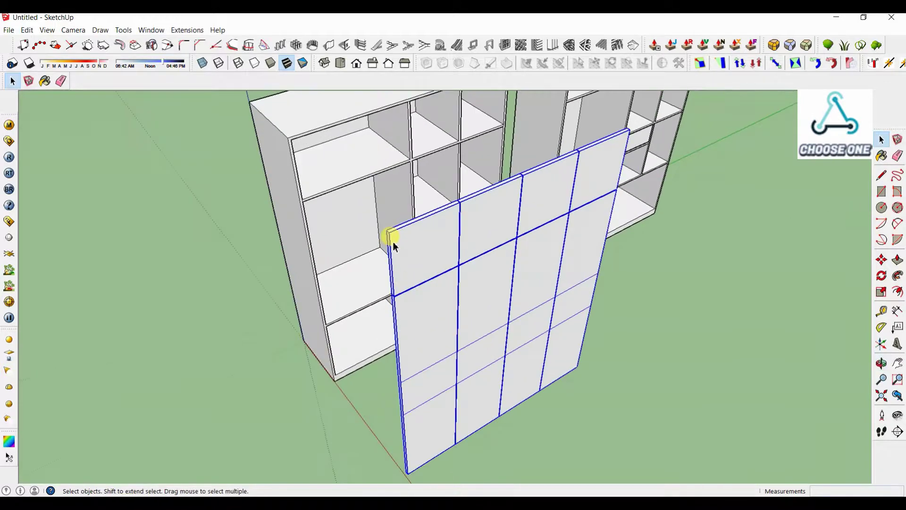
pyautogui.press('m')
pyautogui.click(387, 230)
pyautogui.scroll(-5, 541, 259)
pyautogui.scroll(6, 519, 236)
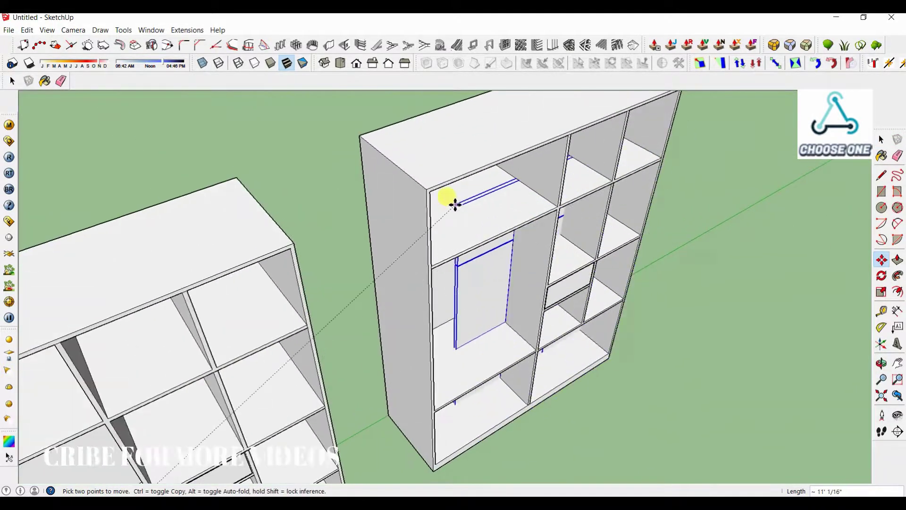
pyautogui.click(426, 188)
pyautogui.scroll(-6, 425, 189)
pyautogui.press('space')
pyautogui.click(525, 356)
# Place a vertical guide just inside the leftmost lower door's right edge and a horizontal guide through the middle of its lined band
pyautogui.moveTo(526, 356); pyautogui.dragTo(472, 268, button='middle')
pyautogui.scroll(4, 431, 293)
pyautogui.scroll(3, 473, 267)
pyautogui.scroll(4, 473, 268)
pyautogui.press('t')
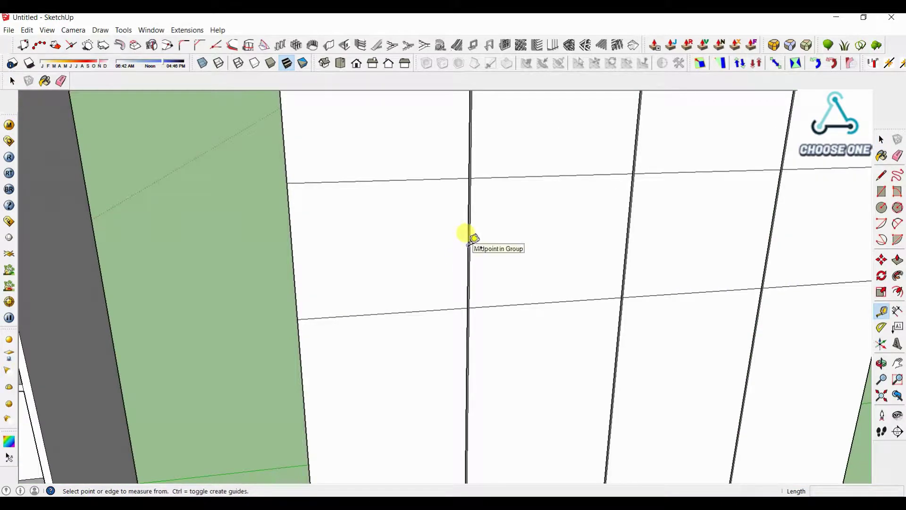
pyautogui.click(468, 236)
pyautogui.click(292, 254)
# Place parallel guides 6" above and below the middle horizontal guide, and another 0.75" from the vertical guide
pyautogui.click(434, 246)
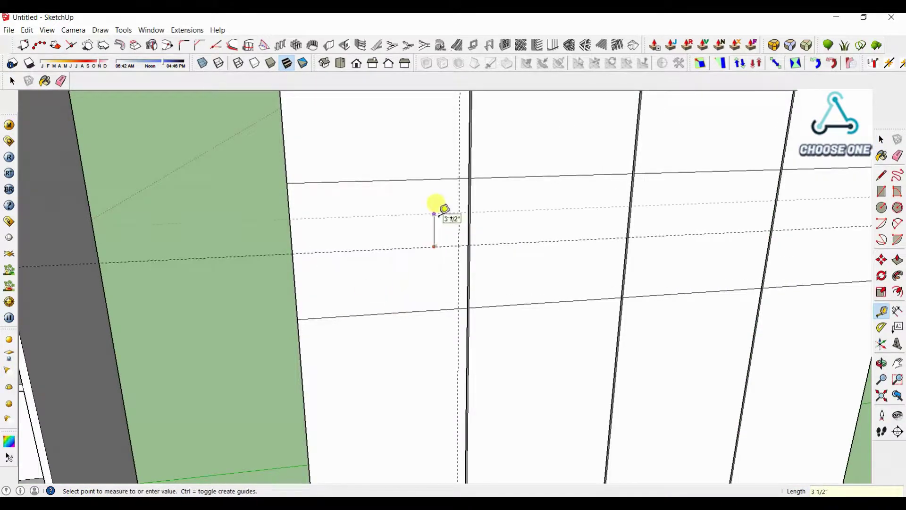
pyautogui.click(437, 246)
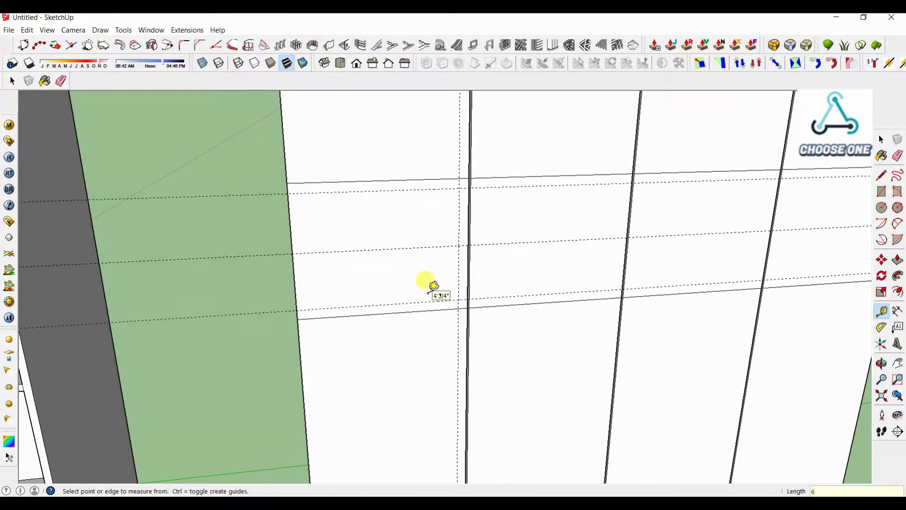
pyautogui.click(460, 267)
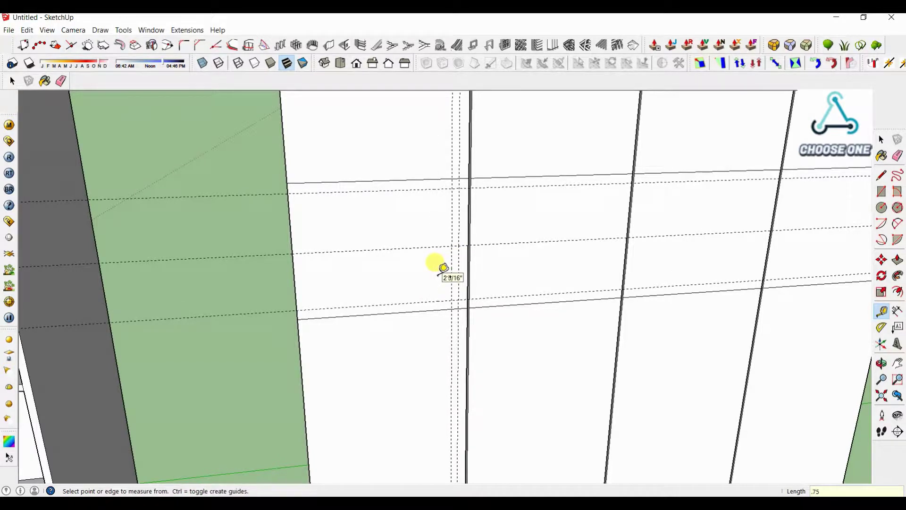
# Draw a narrow upright rectangle within the guides on the leftmost lower door and pull it out into a solid handle bar
pyautogui.press('r')
pyautogui.click(452, 189)
pyautogui.moveTo(467, 296); pyautogui.dragTo(512, 327, button='middle')
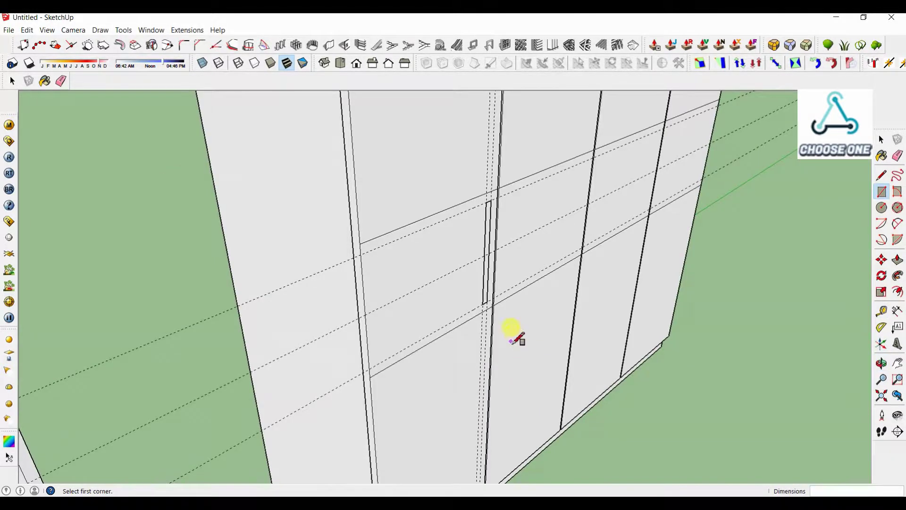
pyautogui.press('p')
pyautogui.click(489, 276)
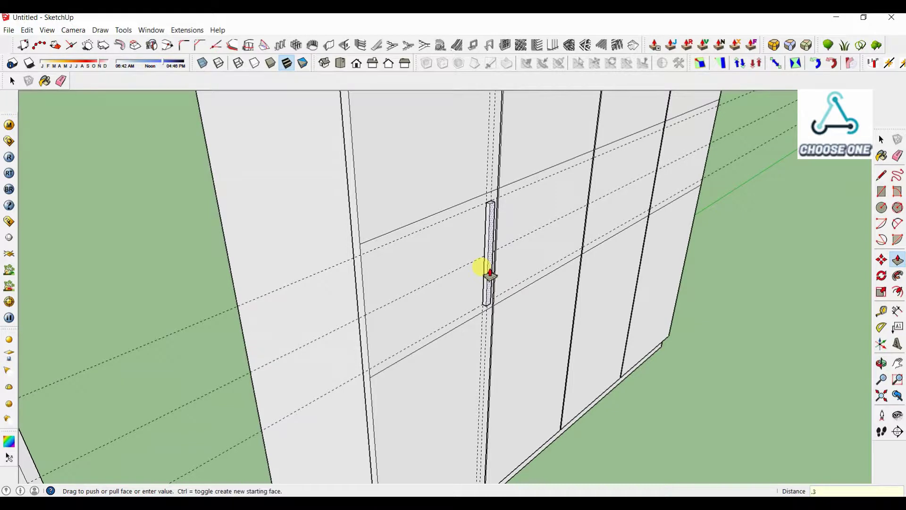
pyautogui.click(490, 273)
pyautogui.press('space')
# Offset the outline of the handle bar's side face inward by 0.25"
pyautogui.scroll(5, 491, 246)
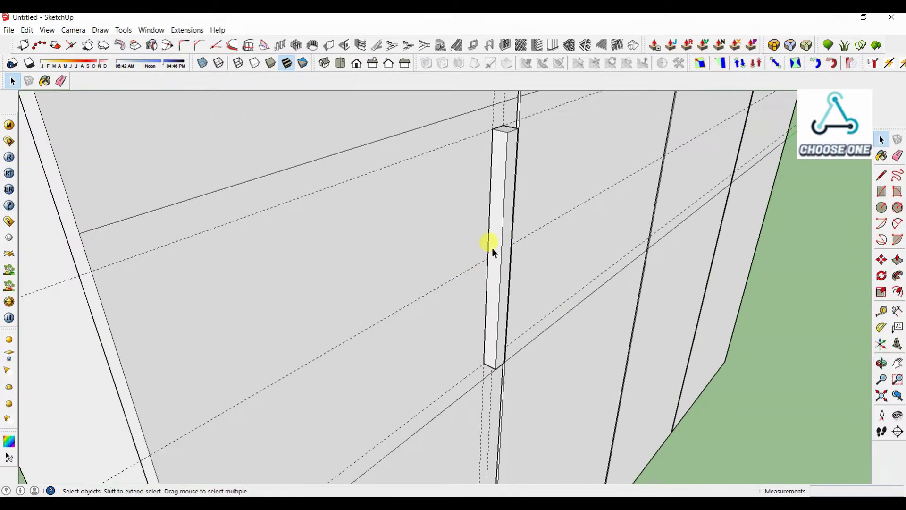
pyautogui.click(492, 244)
pyautogui.press('f')
pyautogui.click(486, 242)
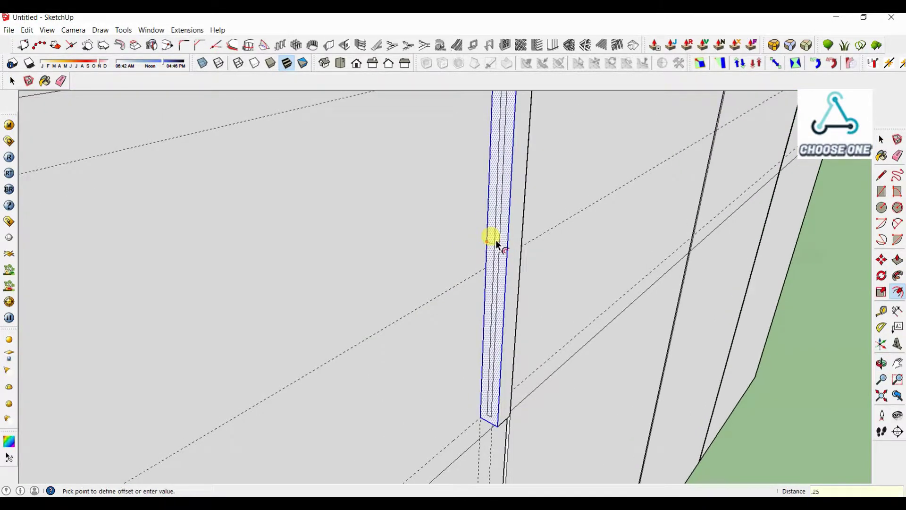
pyautogui.press('Return')
pyautogui.press('space')
# Push the inset side face through the handle bar and erase leftover geometry, leaving a bar with short end supports
pyautogui.scroll(3, 496, 243)
pyautogui.click(497, 251)
pyautogui.press('p')
pyautogui.click(496, 251)
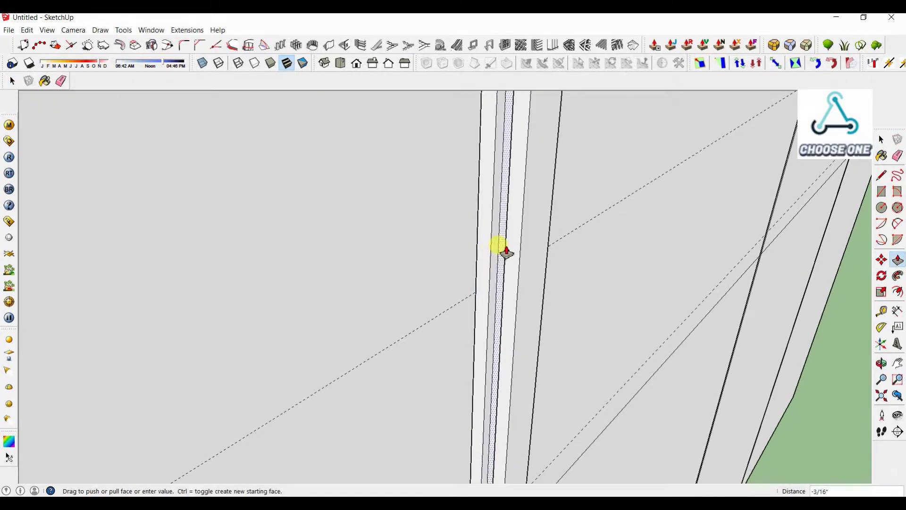
pyautogui.press('Return')
pyautogui.moveTo(630, 305)
pyautogui.mouseDown(button='middle')
pyautogui.moveTo(394, 266)
pyautogui.moveTo(754, 324)
pyautogui.moveTo(491, 281)
pyautogui.mouseUp(button='middle')
pyautogui.scroll(2, 394, 264)
pyautogui.click(430, 245)
pyautogui.click(435, 247)
pyautogui.press('e')
pyautogui.click(534, 253)
pyautogui.scroll(-6, 429, 286)
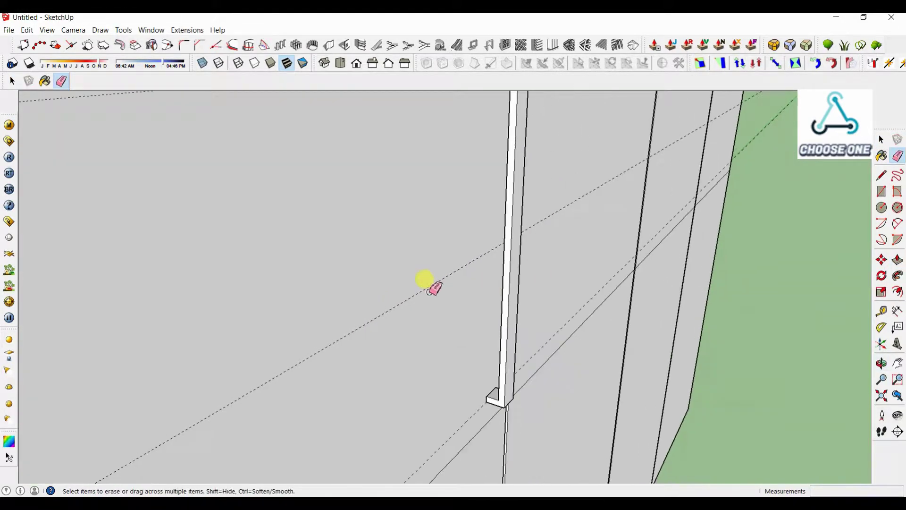
# Select all geometry of the finished handle bar on the leftmost lower door and make it a group
pyautogui.moveTo(547, 370); pyautogui.dragTo(452, 289, button='middle')
pyautogui.press('space')
pyautogui.scroll(2, 453, 288)
pyautogui.tripleClick(419, 247)
pyautogui.rightClick(419, 247)
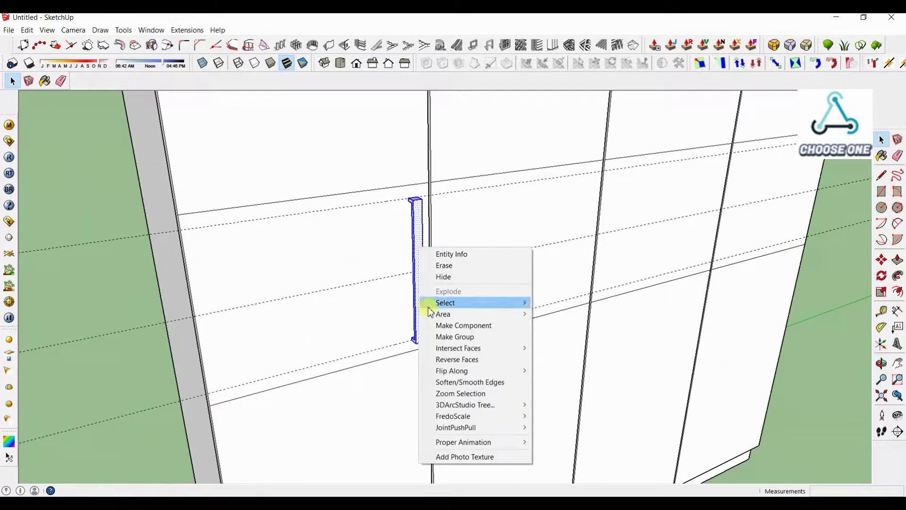
pyautogui.click(433, 336)
# Place a vertical guide 1" in from the adjoining edge of the second lower door, beside the grouped handle
pyautogui.moveTo(581, 330); pyautogui.dragTo(443, 306, button='middle')
pyautogui.press('t')
pyautogui.click(354, 233)
pyautogui.write('1')
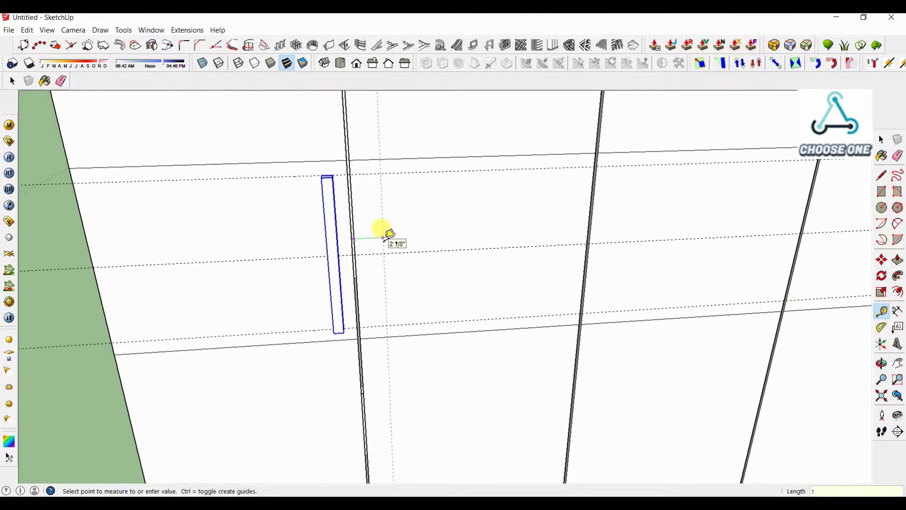
pyautogui.press('Return')
# Copy the handle group from its upper corner to the guide intersection on the second lower door
pyautogui.press('space')
pyautogui.moveTo(258, 208); pyautogui.dragTo(323, 186, button='middle')
pyautogui.press('m')
pyautogui.scroll(1, 330, 194)
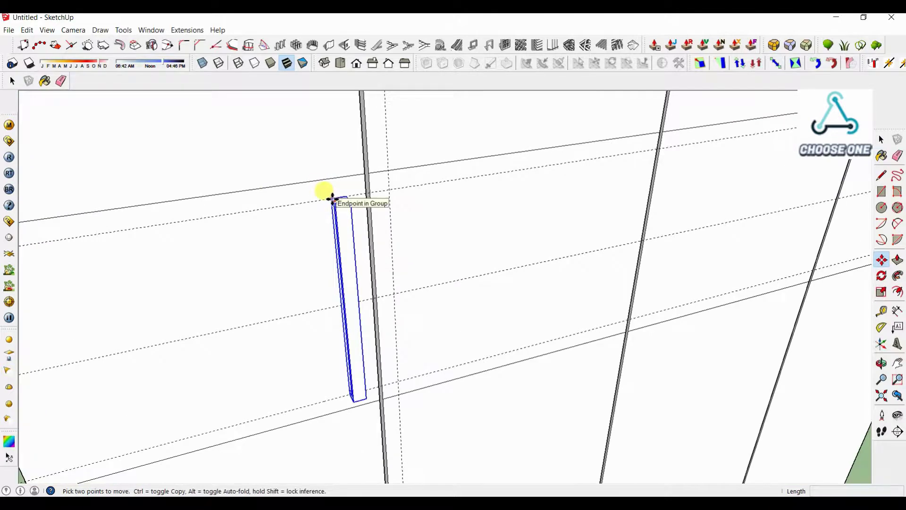
pyautogui.press('ctrl')
pyautogui.click(332, 198)
pyautogui.click(391, 189)
# Place vertical guides on both sides of the gap between the third and fourth lower doors
pyautogui.scroll(-5, 285, 258)
pyautogui.press('t')
pyautogui.click(502, 214)
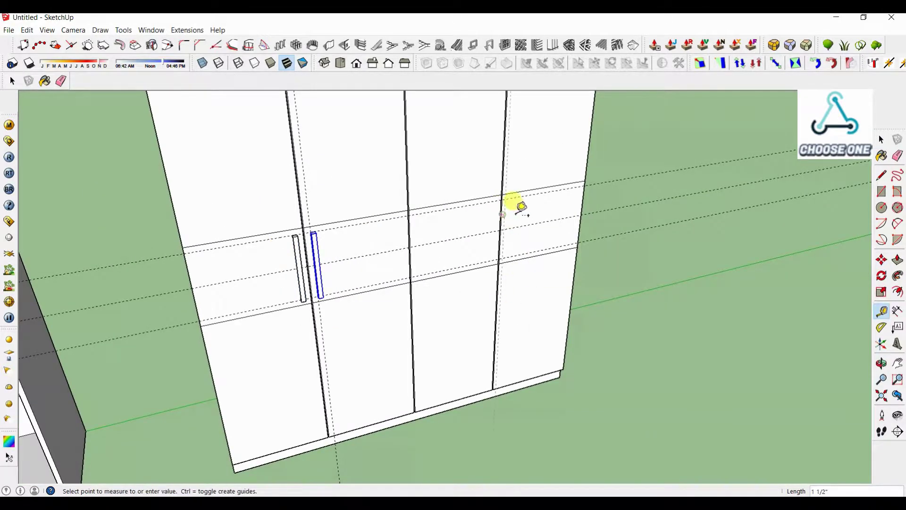
pyautogui.scroll(5, 315, 228)
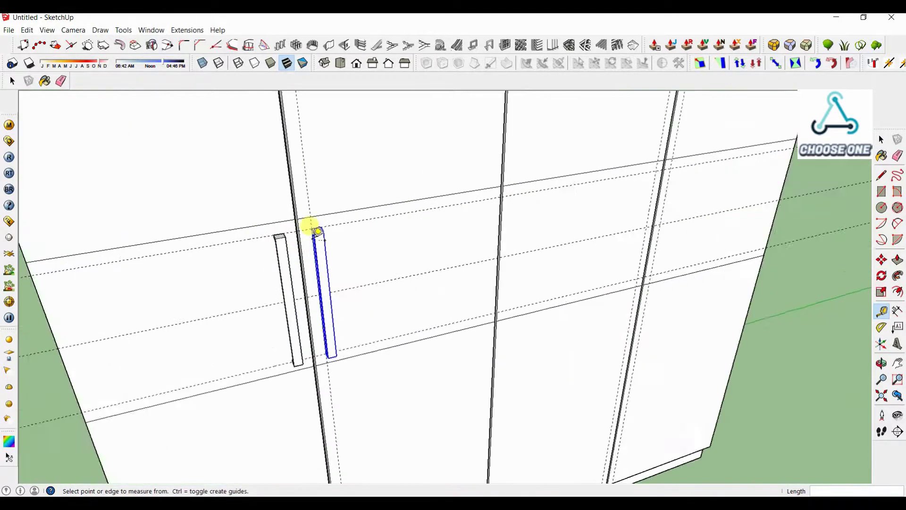
# Copy the handle onto the fourth lower door and again onto the third, aligning both with the guides beside their gap
pyautogui.press('m')
pyautogui.press('ctrl')
pyautogui.click(312, 224)
pyautogui.scroll(-2, 329, 265)
pyautogui.scroll(2, 657, 182)
pyautogui.click(655, 175)
pyautogui.scroll(2, 756, 255)
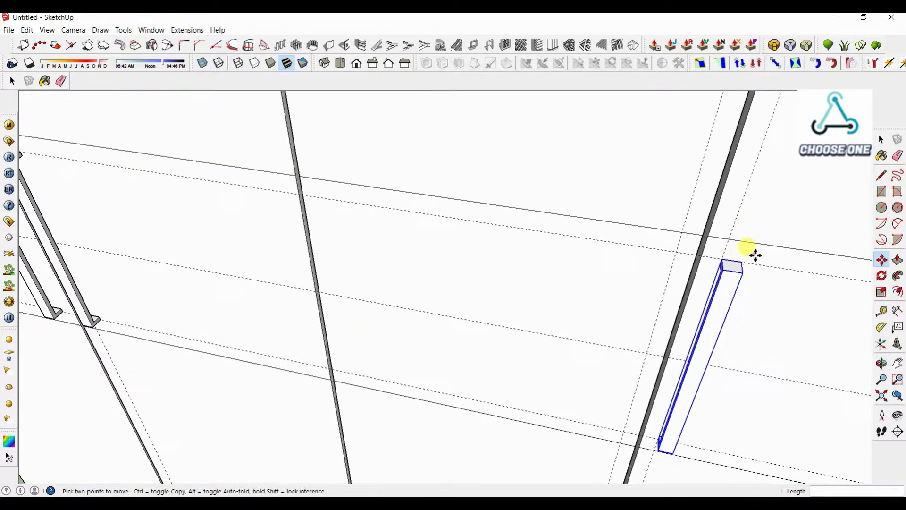
pyautogui.press('ctrl')
pyautogui.click(745, 262)
pyautogui.click(676, 253)
# Place a horizontal guide across the middle of the upper doors, with one parallel guide above and one below it
pyautogui.scroll(-8, 585, 287)
pyautogui.moveTo(441, 356); pyautogui.dragTo(481, 203, button='middle')
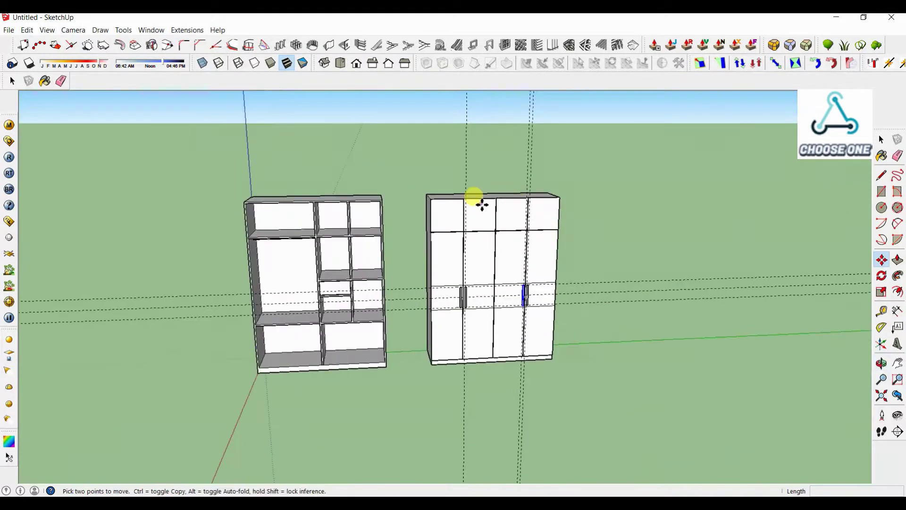
pyautogui.scroll(4, 477, 207)
pyautogui.press('t')
pyautogui.click(483, 268)
pyautogui.press('space')
pyautogui.moveTo(344, 279); pyautogui.dragTo(374, 262, button='middle')
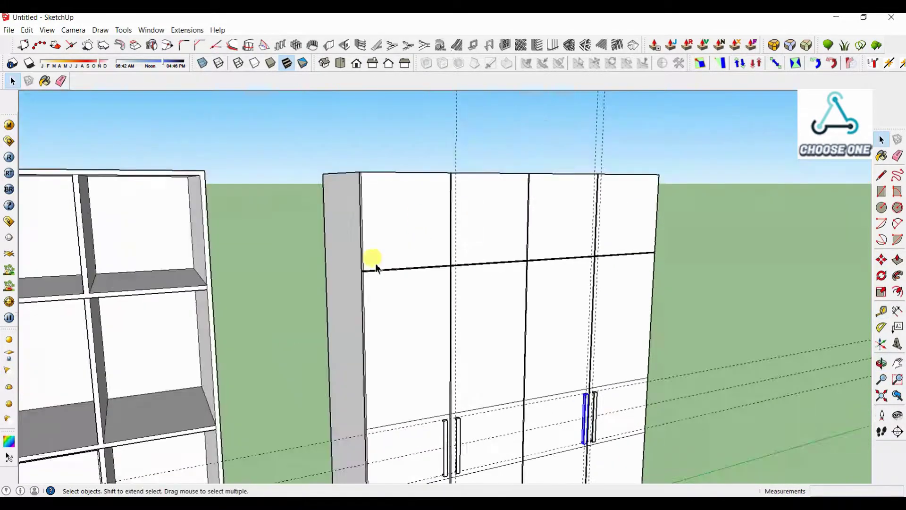
pyautogui.scroll(4, 374, 263)
pyautogui.press('t')
pyautogui.click(388, 281)
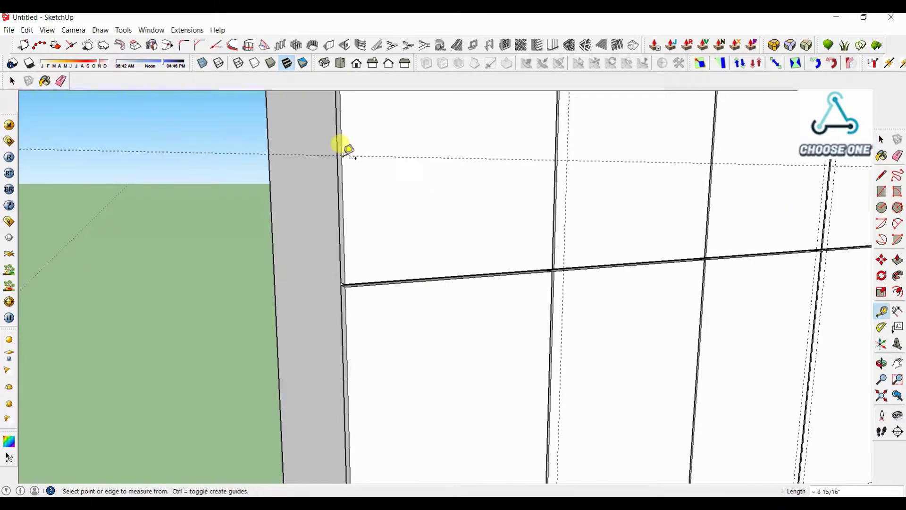
pyautogui.scroll(-5, 347, 150)
pyautogui.click(414, 230)
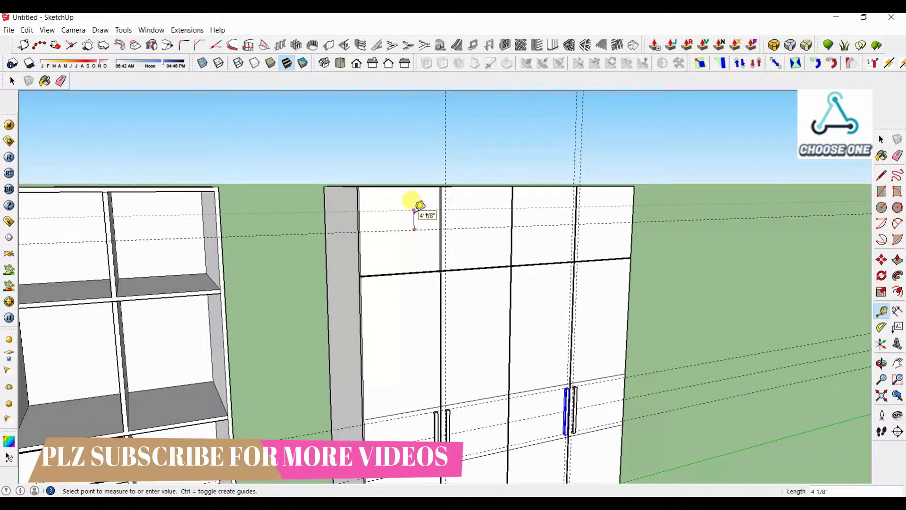
pyautogui.click(427, 229)
pyautogui.scroll(4, 560, 390)
# Copy the third lower door's handle up to the intersection of the vertical and uppermost guides on the second upper door
pyautogui.press('space')
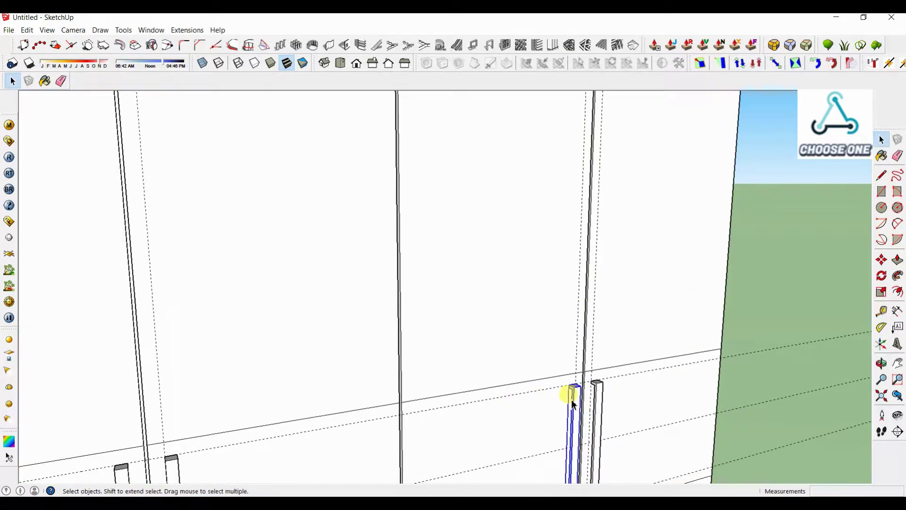
pyautogui.press('m')
pyautogui.scroll(-1, 558, 374)
pyautogui.press('ctrl')
pyautogui.click(576, 367)
pyautogui.scroll(-3, 577, 367)
pyautogui.scroll(2, 453, 192)
pyautogui.scroll(2, 451, 177)
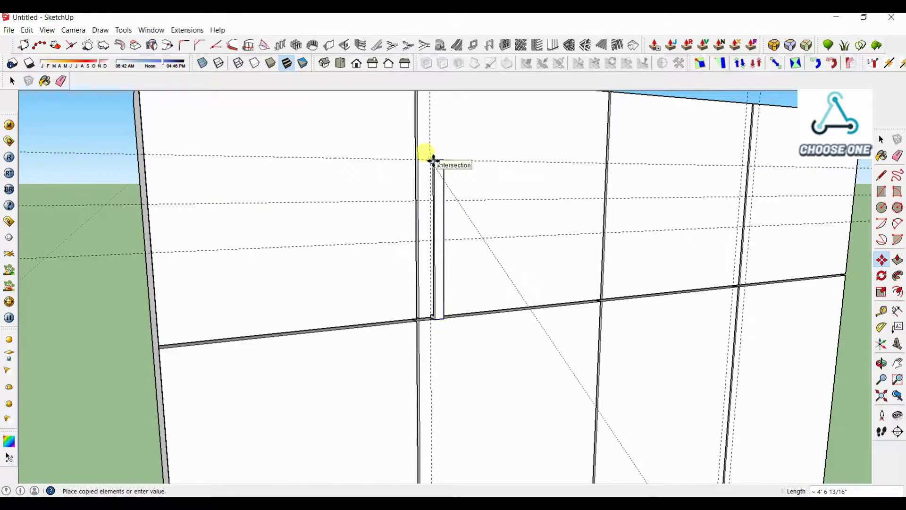
pyautogui.click(433, 160)
# Scale the copied upper handle vertically so its lower end meets the lowest horizontal guide on the upper doors
pyautogui.moveTo(446, 375); pyautogui.dragTo(441, 261, button='middle')
pyautogui.scroll(2, 443, 265)
pyautogui.press('s')
pyautogui.moveTo(442, 266); pyautogui.dragTo(480, 177)
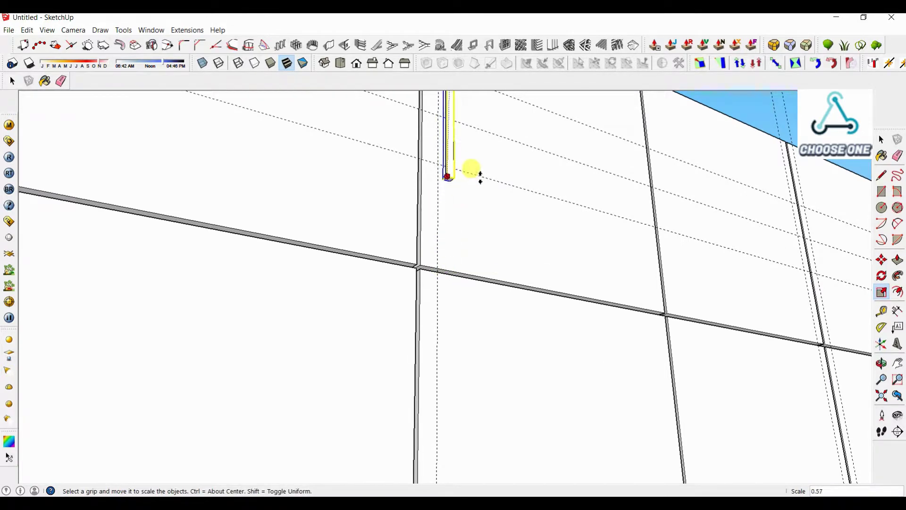
pyautogui.click(438, 165)
pyautogui.moveTo(464, 258); pyautogui.dragTo(415, 435, button='middle')
pyautogui.scroll(-3, 415, 436)
pyautogui.press('space')
pyautogui.click(107, 194)
pyautogui.scroll(5, 418, 289)
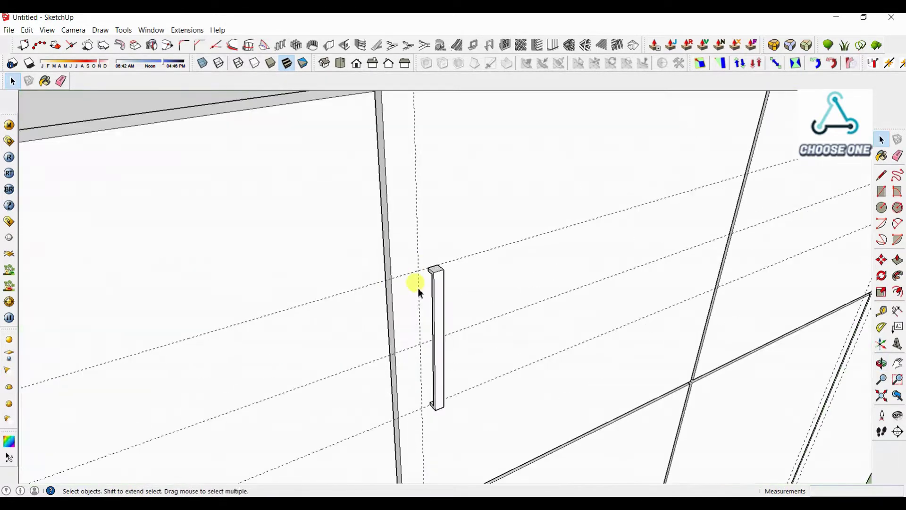
pyautogui.click(435, 273)
pyautogui.press('m')
pyautogui.click(427, 260)
pyautogui.scroll(-4, 408, 265)
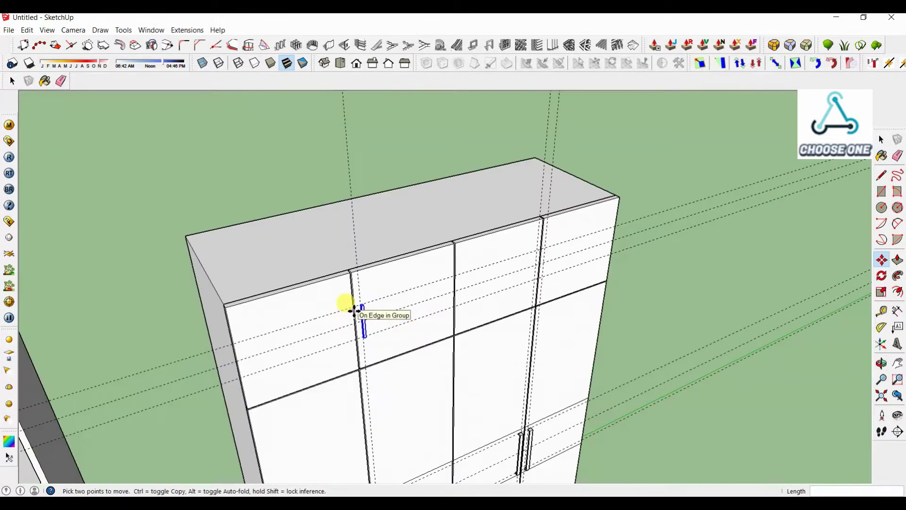
# Place a vertical guide 1" in from the adjoining edge of the first upper door
pyautogui.moveTo(350, 310); pyautogui.dragTo(313, 354, button='middle')
pyautogui.scroll(6, 327, 298)
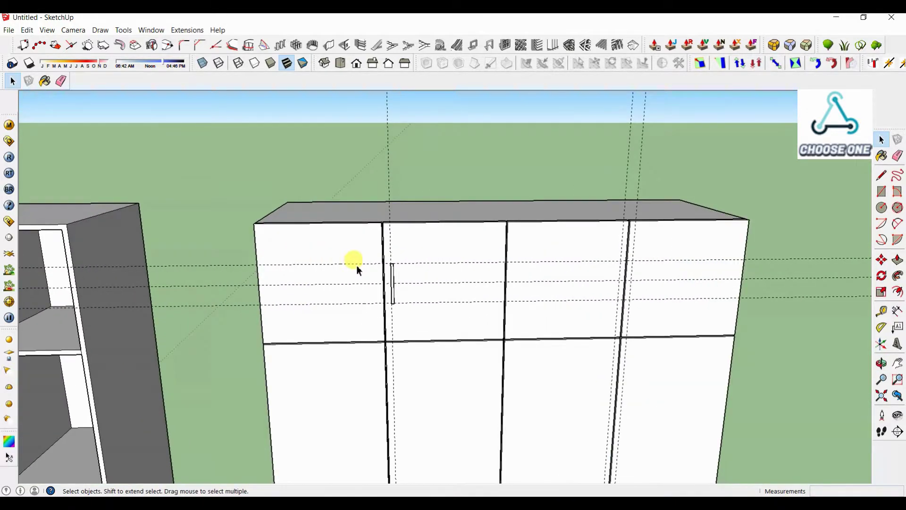
pyautogui.press('t')
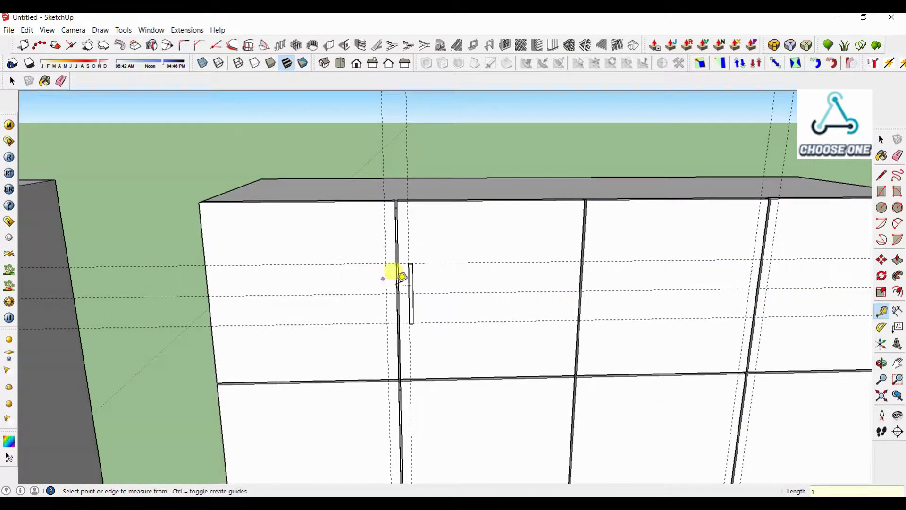
# Copy the shortened handle from the second upper door to the guide intersection on the first upper door
pyautogui.scroll(4, 402, 277)
pyautogui.press('space')
pyautogui.click(397, 283)
pyautogui.click(401, 273)
pyautogui.press('ctrl')
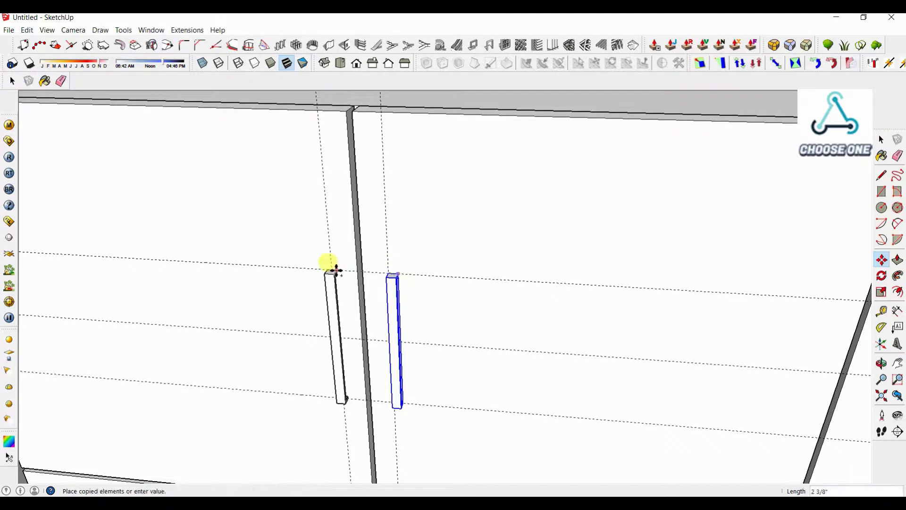
pyautogui.click(333, 264)
# Copy the short handle along the guide to both sides of the gap between the third and fourth upper doors
pyautogui.scroll(-6, 363, 340)
pyautogui.scroll(5, 350, 340)
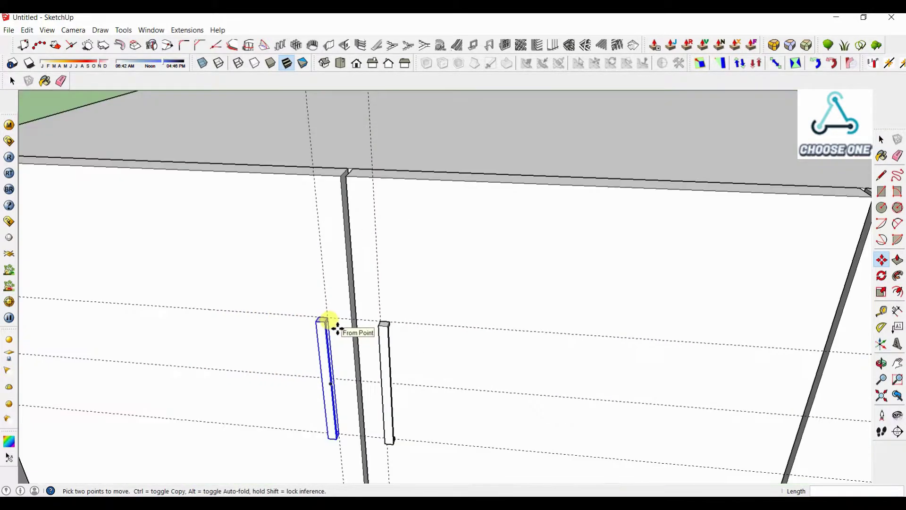
pyautogui.click(330, 320)
pyautogui.scroll(-5, 425, 330)
pyautogui.scroll(6, 708, 364)
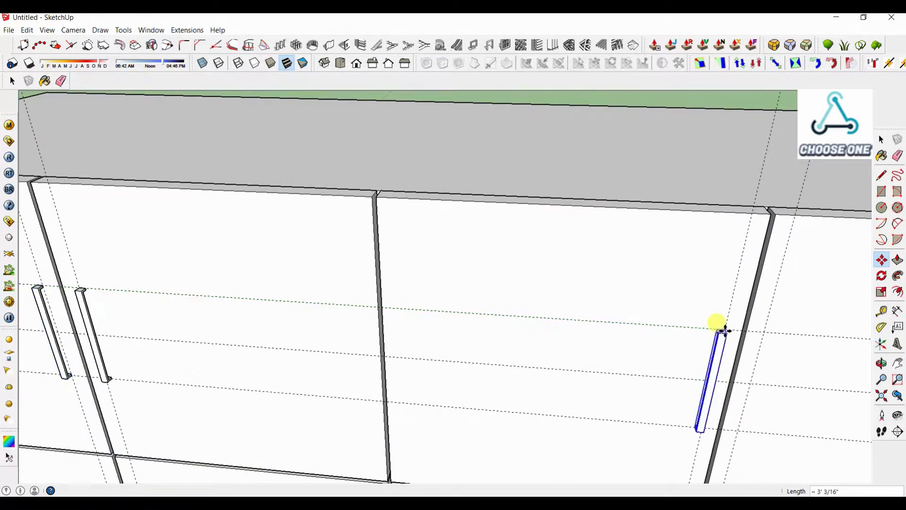
pyautogui.click(760, 333)
pyautogui.scroll(-6, 540, 304)
# Examine the handle pairs on the upper and lower doors of the closed wardrobe
pyautogui.press('space')
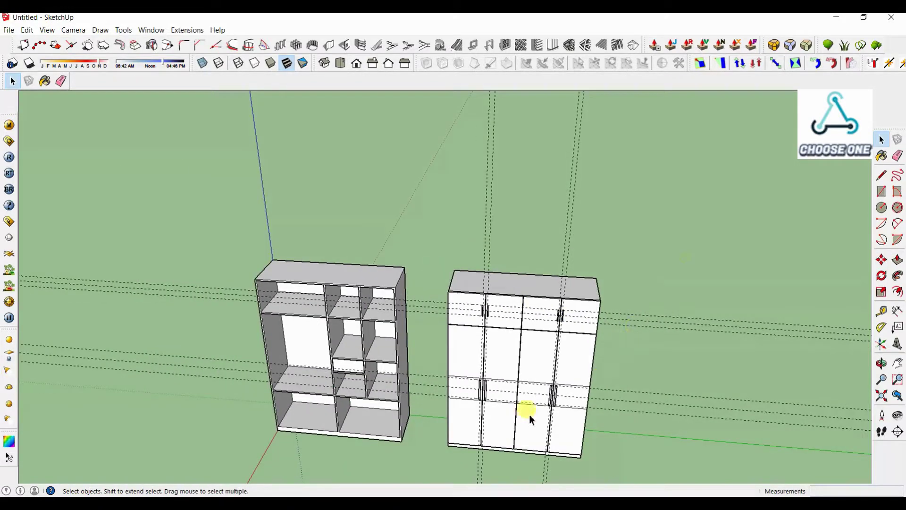
pyautogui.scroll(5, 526, 406)
pyautogui.scroll(-3, 457, 189)
pyautogui.scroll(3, 457, 190)
pyautogui.scroll(-4, 456, 190)
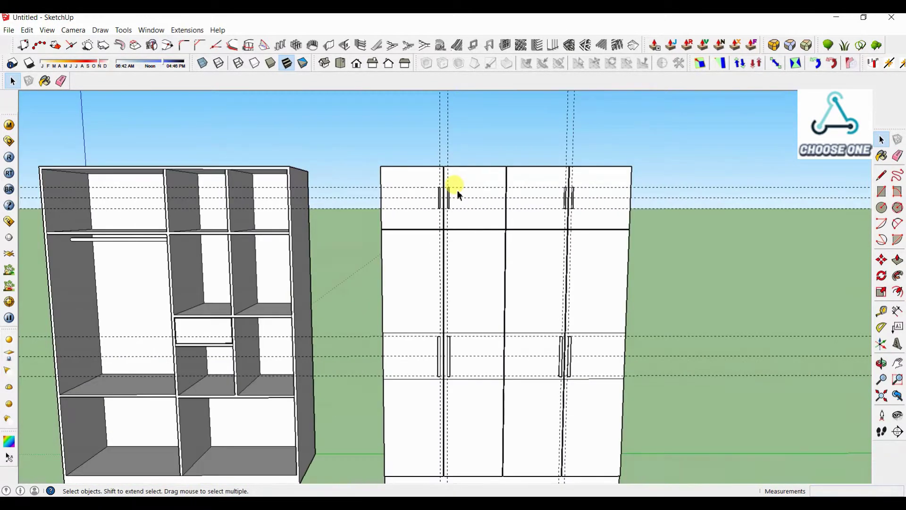
pyautogui.moveTo(457, 190); pyautogui.dragTo(483, 254, button='middle')
pyautogui.scroll(-3, 484, 254)
# Show the model in the right standard view and delete all guides
pyautogui.click(357, 64)
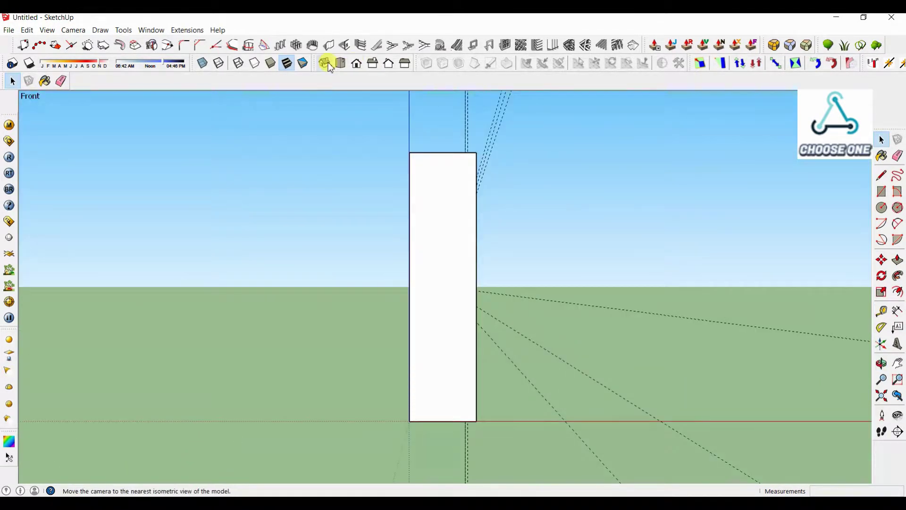
pyautogui.click(373, 63)
pyautogui.scroll(4, 445, 237)
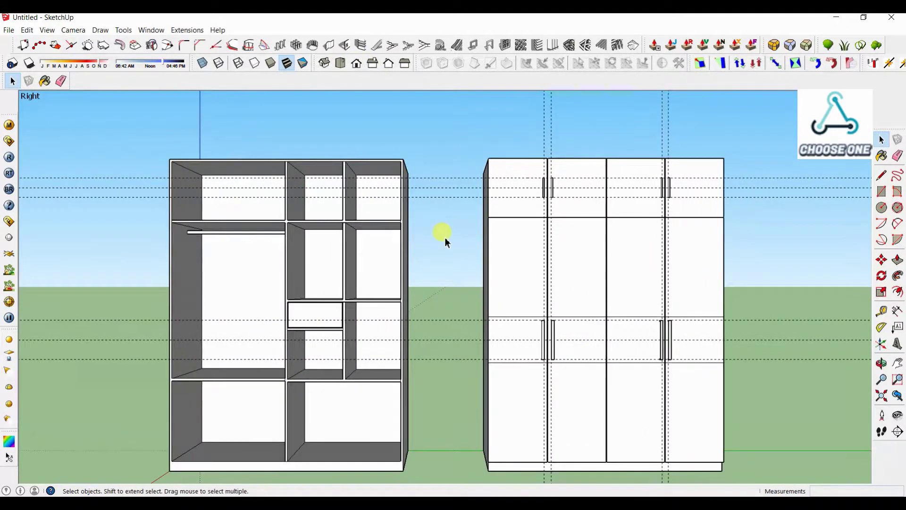
pyautogui.click(27, 30)
pyautogui.click(46, 125)
# Place horizontal and vertical guides through the drawer front's centre, plus parallel guides on both sides of each
pyautogui.scroll(5, 306, 340)
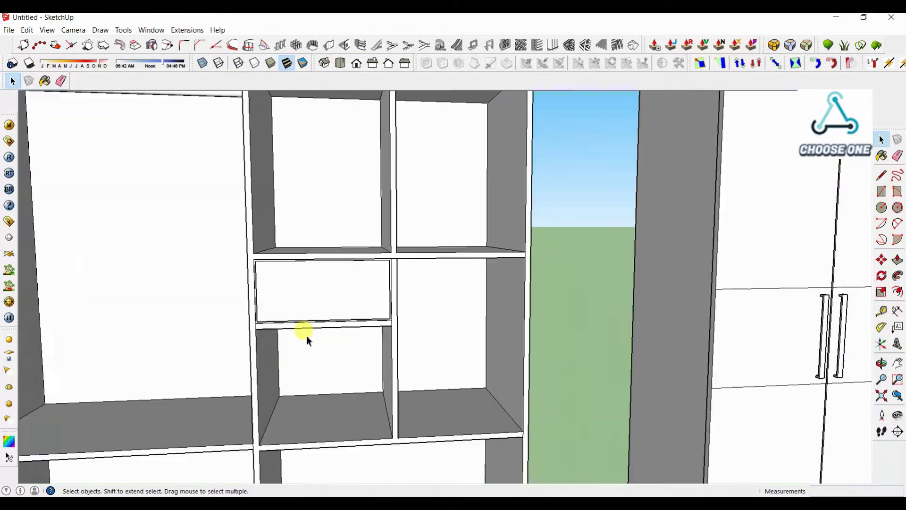
pyautogui.press('t')
pyautogui.click(319, 322)
pyautogui.click(392, 287)
pyautogui.click(340, 289)
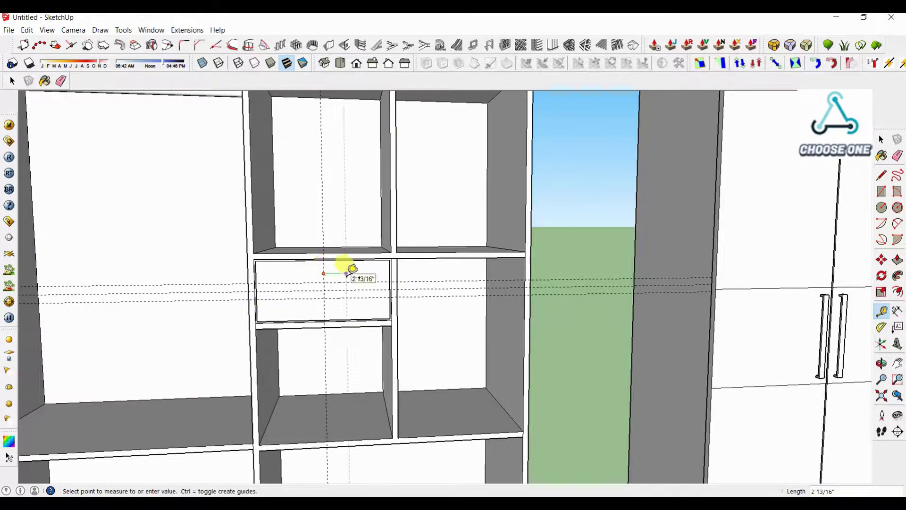
pyautogui.click(336, 302)
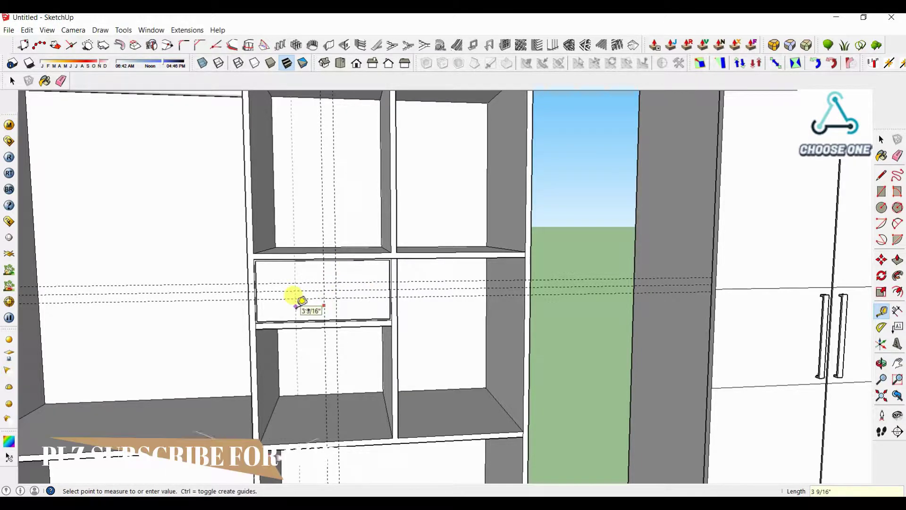
pyautogui.write('1.r')
# Try to draw a small rectangle between the guides without opening the drawer front's group, and undo it
pyautogui.scroll(3, 302, 321)
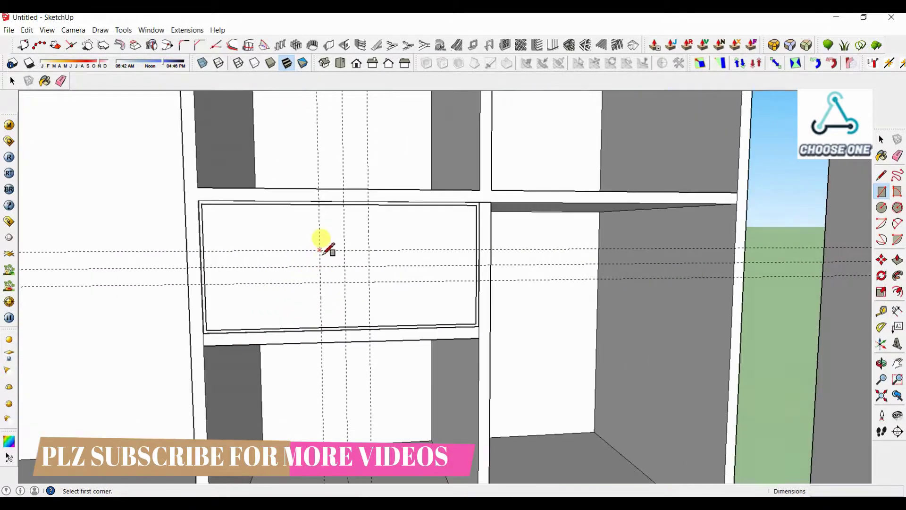
pyautogui.click(321, 251)
pyautogui.click(371, 279)
pyautogui.moveTo(279, 305); pyautogui.dragTo(326, 348, button='middle')
pyautogui.hotkey('ctrl', 'z')
# Open the drawer front's group for editing and draw a small rectangle between the outer guides at its centre
pyautogui.press('space')
pyautogui.doubleClick(294, 316)
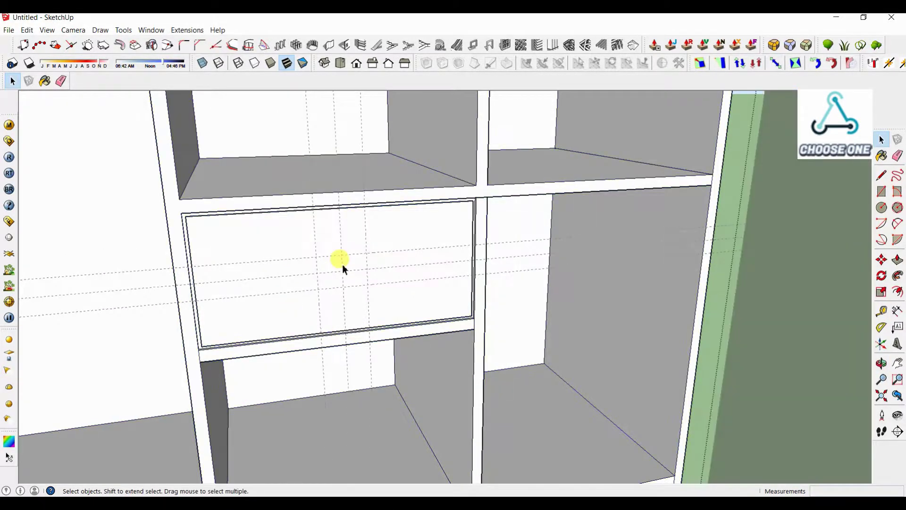
pyautogui.press('r')
pyautogui.click(316, 257)
pyautogui.click(367, 284)
# Push the small rectangle 1" into the drawer front to form a rectangular grip opening
pyautogui.moveTo(299, 314); pyautogui.dragTo(343, 331, button='middle')
pyautogui.press('p')
pyautogui.click(339, 289)
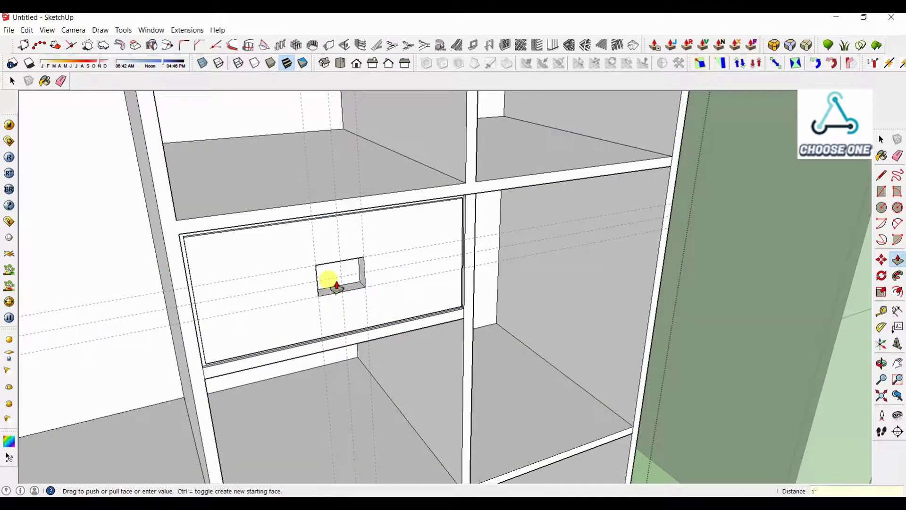
pyautogui.click(336, 285)
# Finish editing the drawer front and delete all guides used for its grip opening
pyautogui.scroll(-10, 323, 308)
pyautogui.press('space')
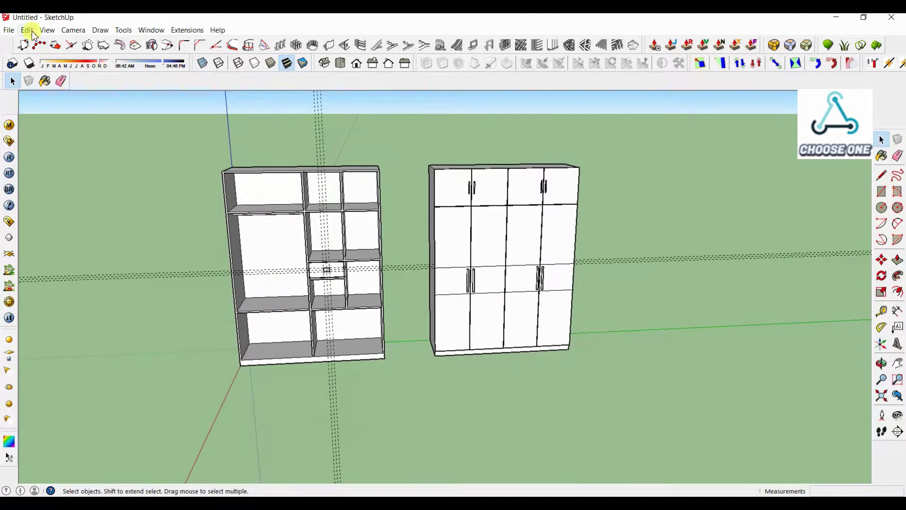
pyautogui.click(33, 32)
pyautogui.click(53, 127)
pyautogui.moveTo(373, 368); pyautogui.dragTo(368, 346, button='middle')
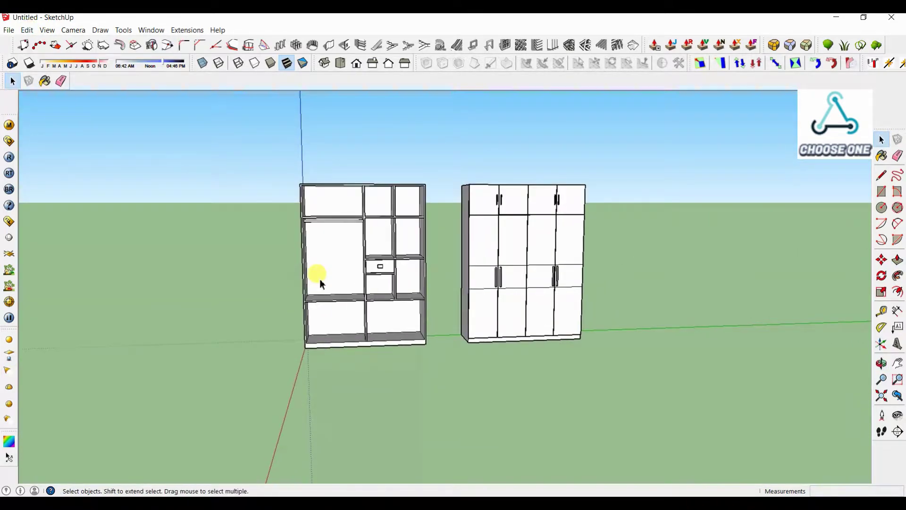
# Examine the door handles up close and check the upper edge of a lower-door handle with the Tape Measure
pyautogui.moveTo(321, 283); pyautogui.dragTo(533, 255, button='middle')
pyautogui.scroll(5, 532, 254)
pyautogui.scroll(8, 491, 415)
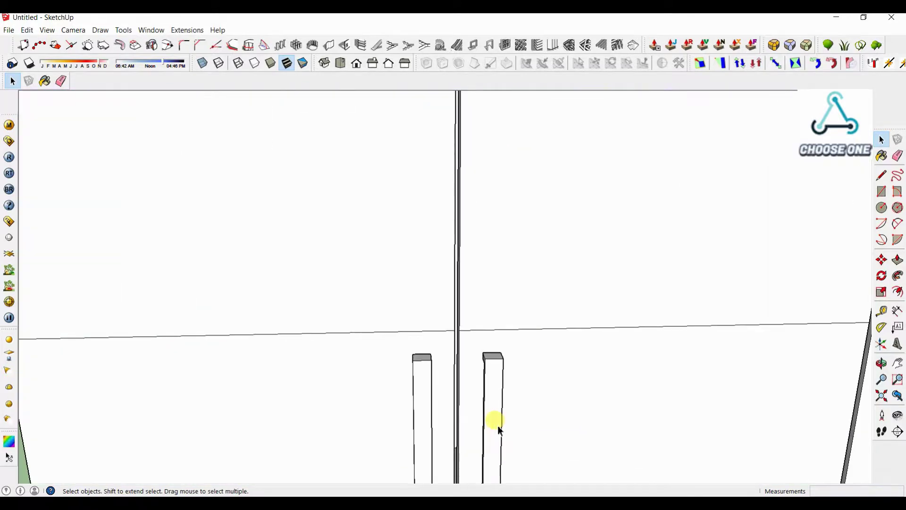
pyautogui.press('t')
pyautogui.click(492, 369)
pyautogui.scroll(-5, 505, 373)
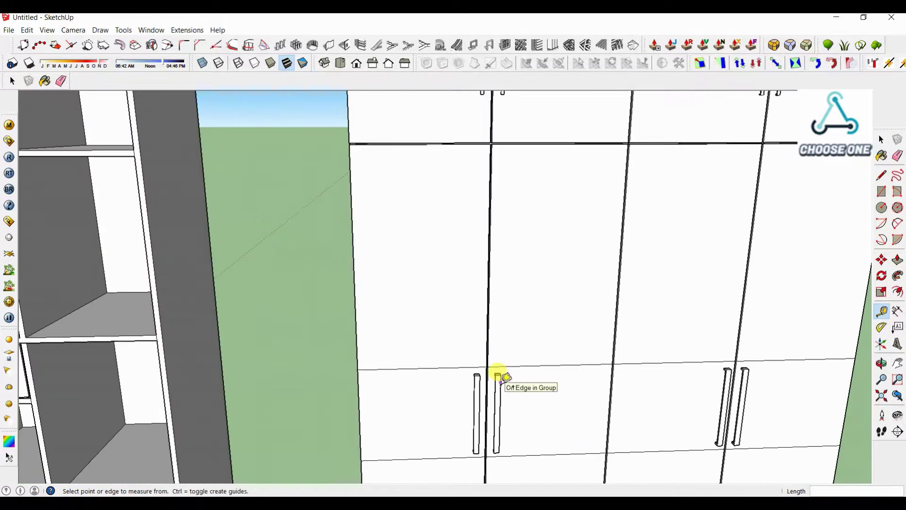
pyautogui.scroll(5, 498, 375)
pyautogui.scroll(-5, 499, 377)
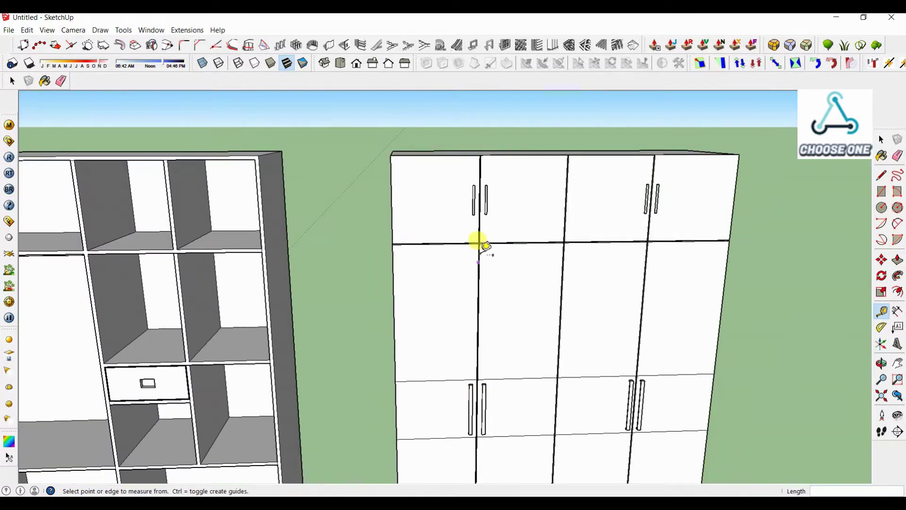
# Check the closed wardrobe's upper door handles with the Tape Measure and review both wardrobes from the front
pyautogui.scroll(6, 477, 226)
pyautogui.click(478, 208)
pyautogui.moveTo(477, 208); pyautogui.dragTo(466, 301, button='middle')
pyautogui.scroll(-10, 413, 295)
pyautogui.press('space')
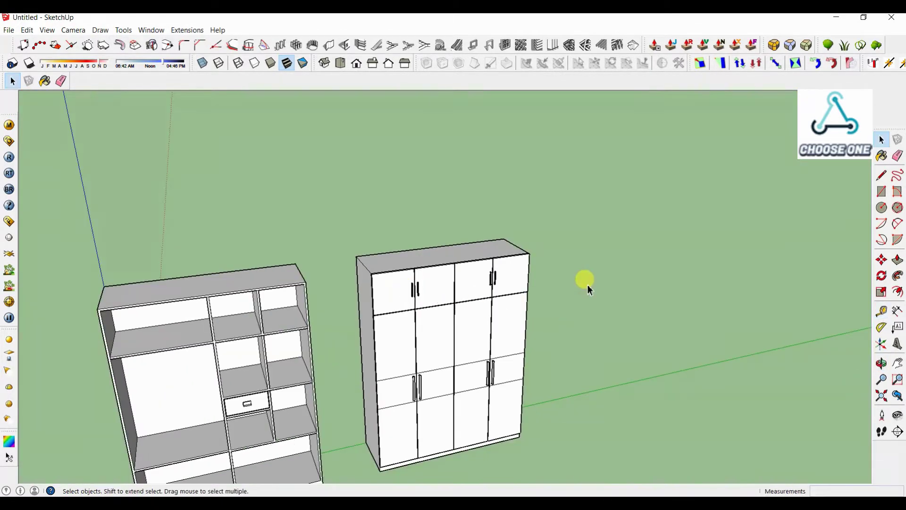
pyautogui.moveTo(589, 287); pyautogui.dragTo(447, 303, button='middle')
pyautogui.scroll(3, 389, 392)
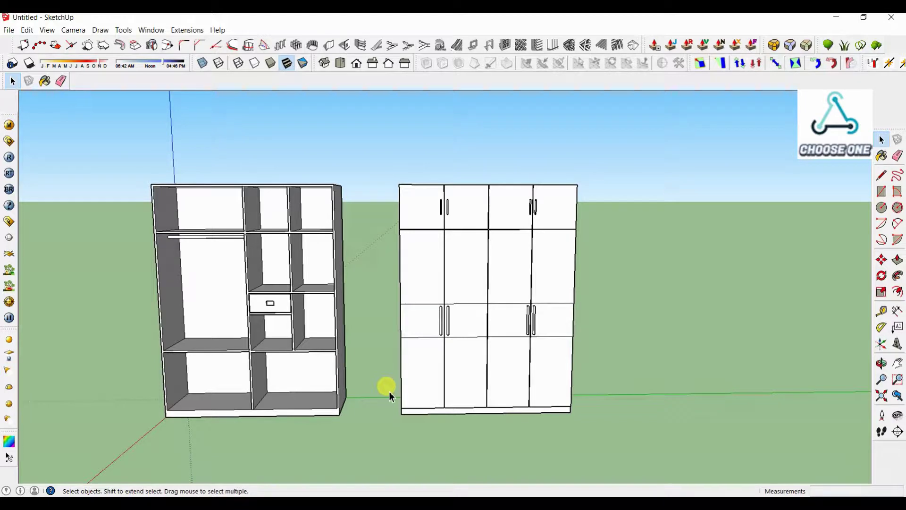
# Create a new material named laminate and browse to the texture folder on New Volume (E:) for its texture image
pyautogui.click(881, 155)
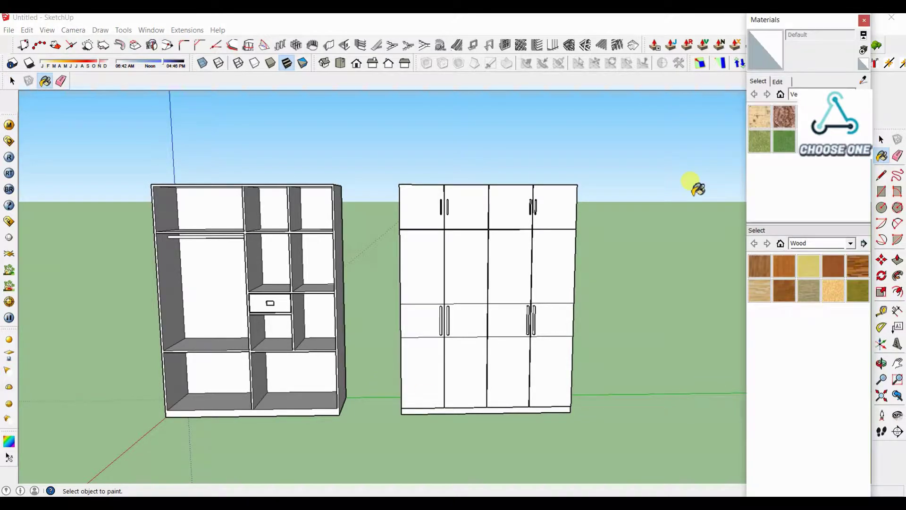
pyautogui.click(863, 50)
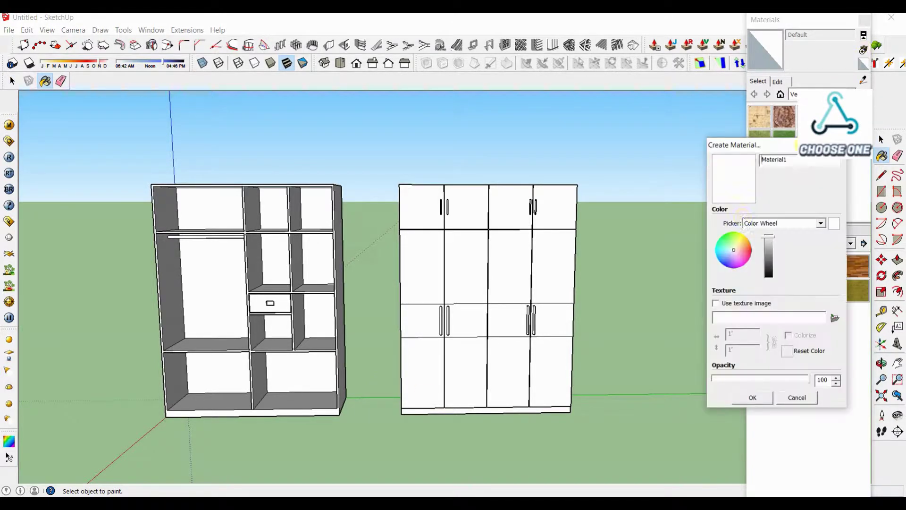
pyautogui.click(835, 317)
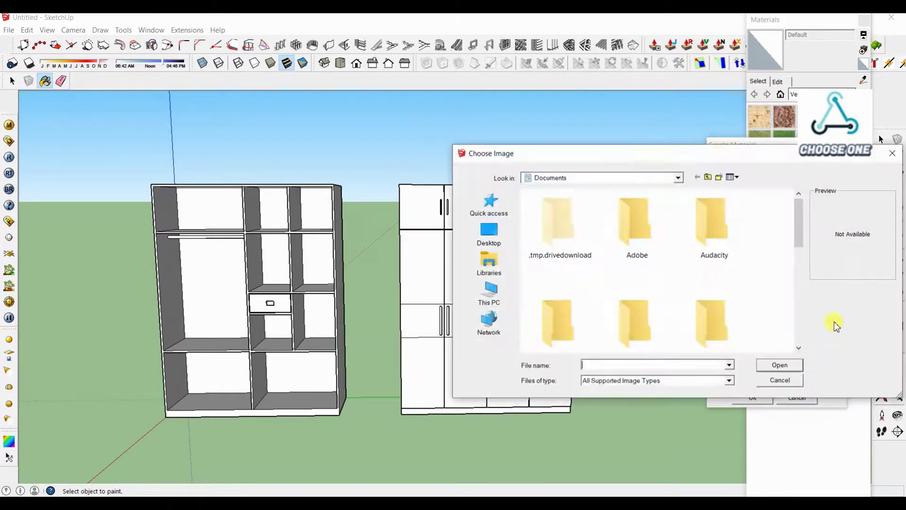
pyautogui.click(488, 292)
pyautogui.moveTo(797, 241); pyautogui.dragTo(799, 283)
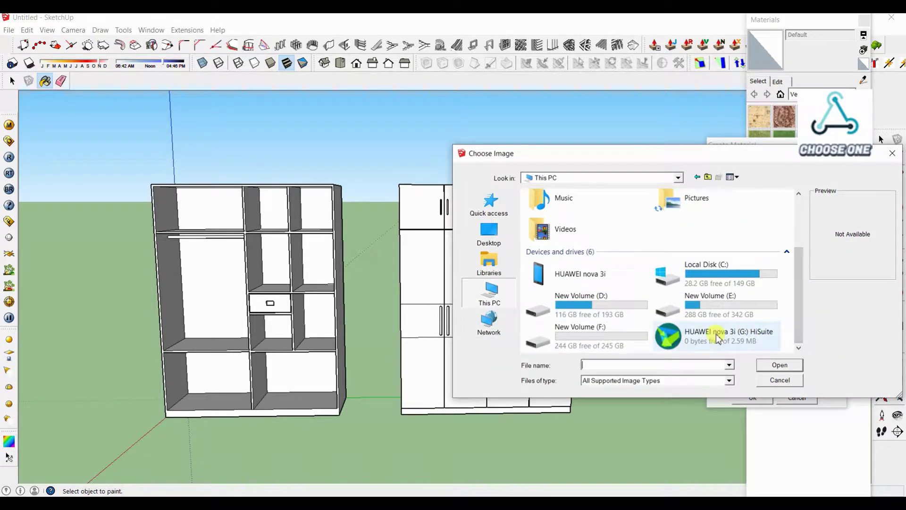
pyautogui.doubleClick(708, 310)
pyautogui.scroll(-10, 627, 289)
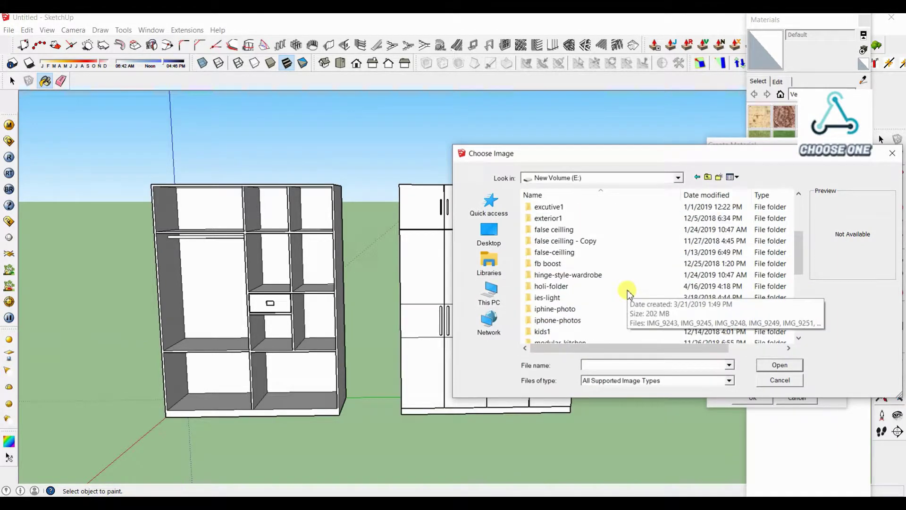
pyautogui.scroll(-1, 627, 289)
pyautogui.doubleClick(567, 287)
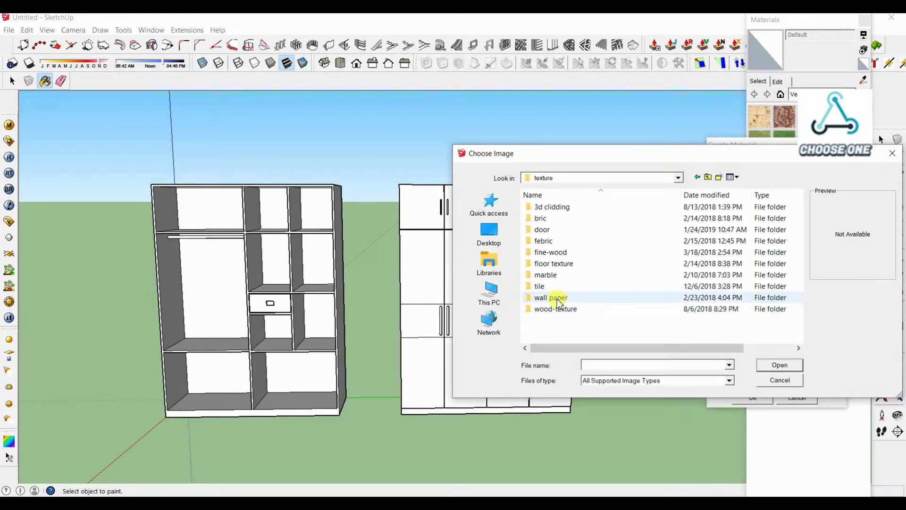
# Look through the wood-texture, fine-wood and chery-black folders for a suitable wood image
pyautogui.doubleClick(555, 301)
pyautogui.click(698, 178)
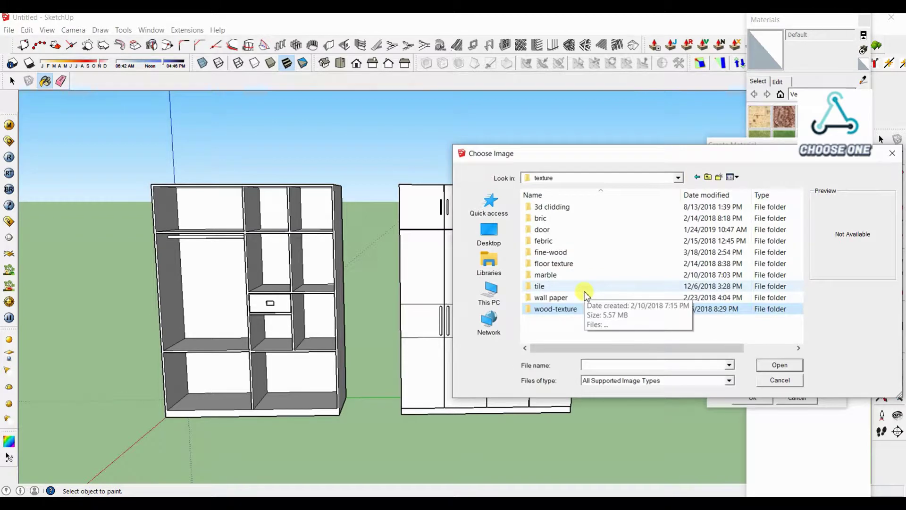
pyautogui.doubleClick(552, 241)
pyautogui.doubleClick(552, 206)
pyautogui.doubleClick(553, 207)
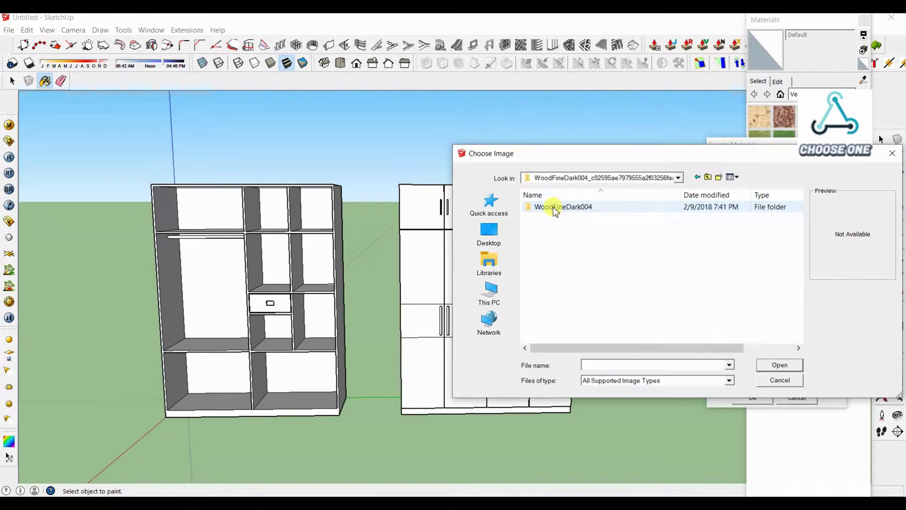
pyautogui.doubleClick(542, 206)
pyautogui.click(697, 177)
pyautogui.click(697, 177)
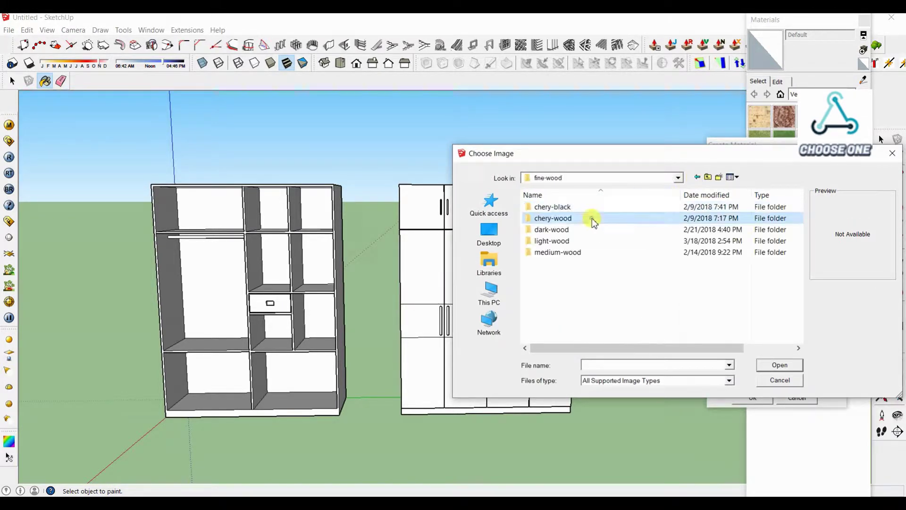
# Use chery-wood-difuse.jpg from the chery-wood folder as the laminate material's texture image
pyautogui.doubleClick(592, 218)
pyautogui.click(587, 207)
pyautogui.doubleClick(587, 208)
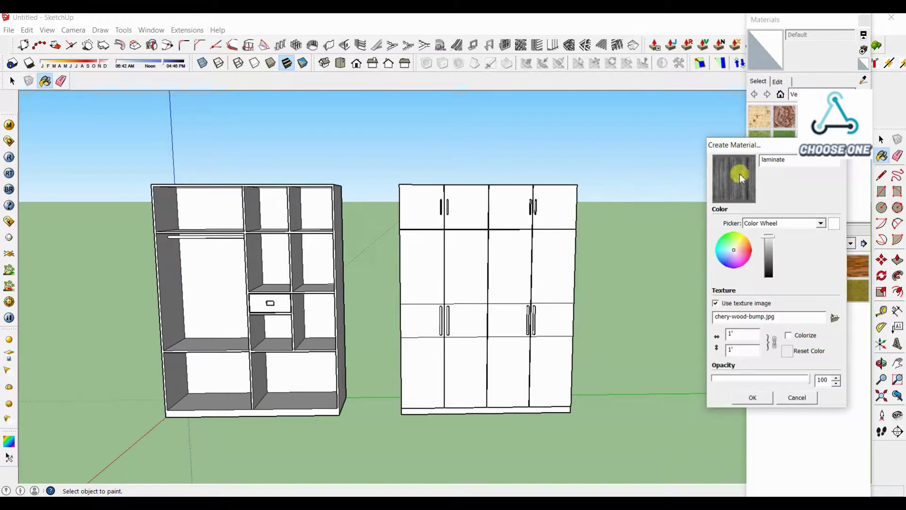
pyautogui.click(835, 317)
pyautogui.doubleClick(564, 211)
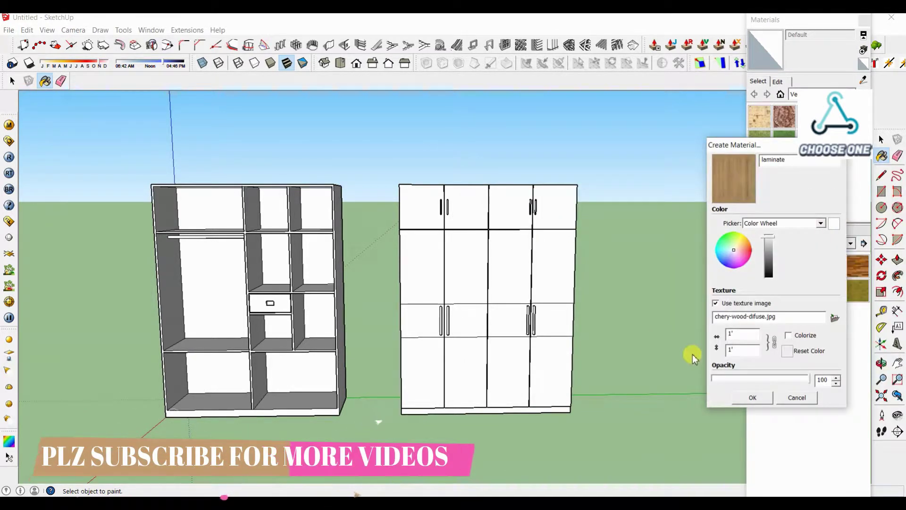
# Set the laminate texture size to 4' wide and 8' high and create the material
pyautogui.doubleClick(739, 334)
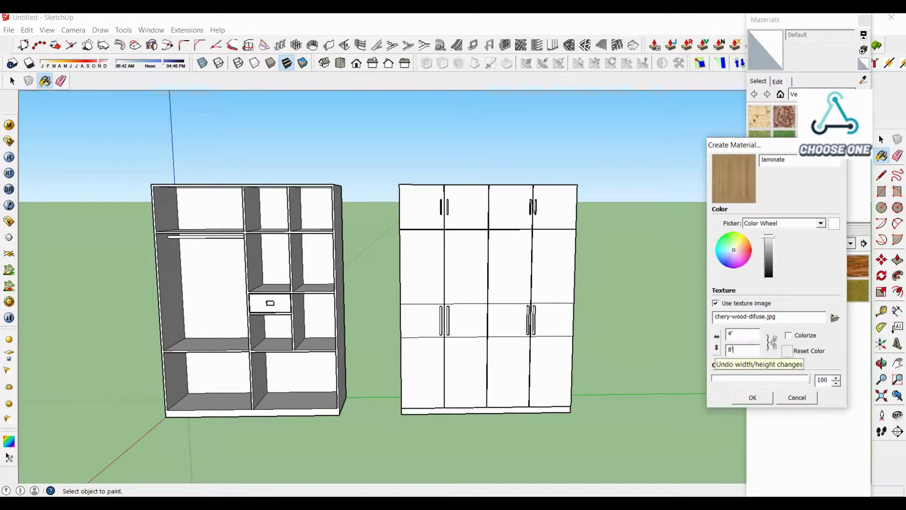
pyautogui.write("8'")
pyautogui.click(749, 399)
# Paint the upper doors of the closed wardrobe with the laminate material
pyautogui.scroll(3, 445, 208)
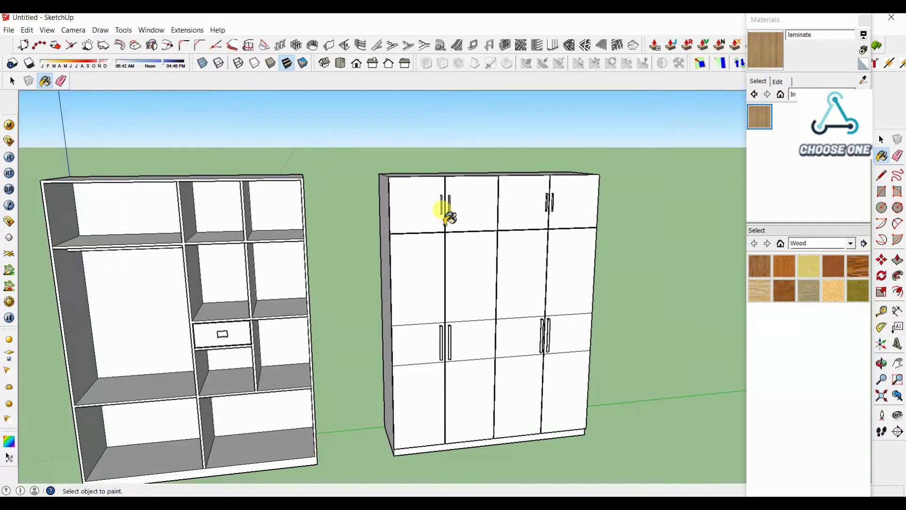
pyautogui.click(405, 208)
pyautogui.scroll(-2, 419, 282)
# Open the lower doors' group and paint the section above the middle band on all four doors with laminate
pyautogui.press('space')
pyautogui.doubleClick(414, 291)
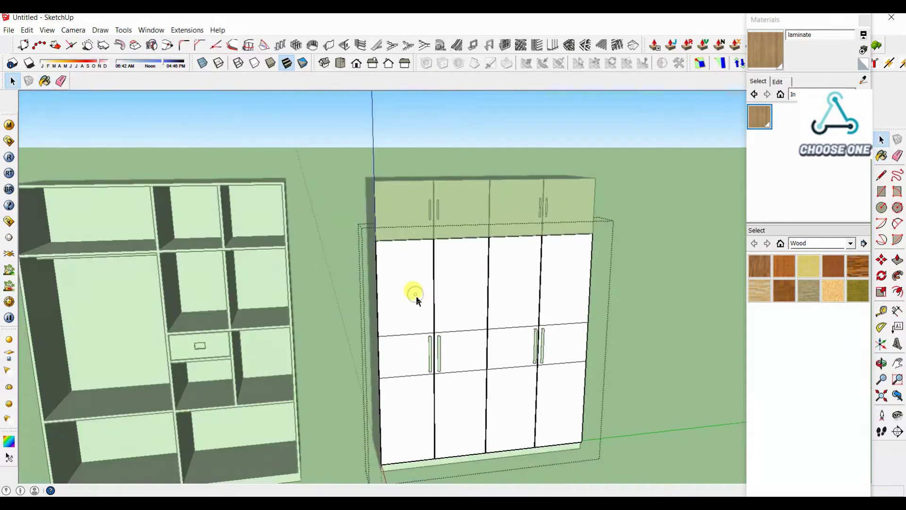
pyautogui.press('b')
pyautogui.click(413, 277)
pyautogui.click(469, 275)
pyautogui.click(510, 272)
pyautogui.click(556, 278)
# Paint the section below the middle band on all four lower doors with laminate and finish editing the group
pyautogui.scroll(1, 453, 402)
pyautogui.click(408, 417)
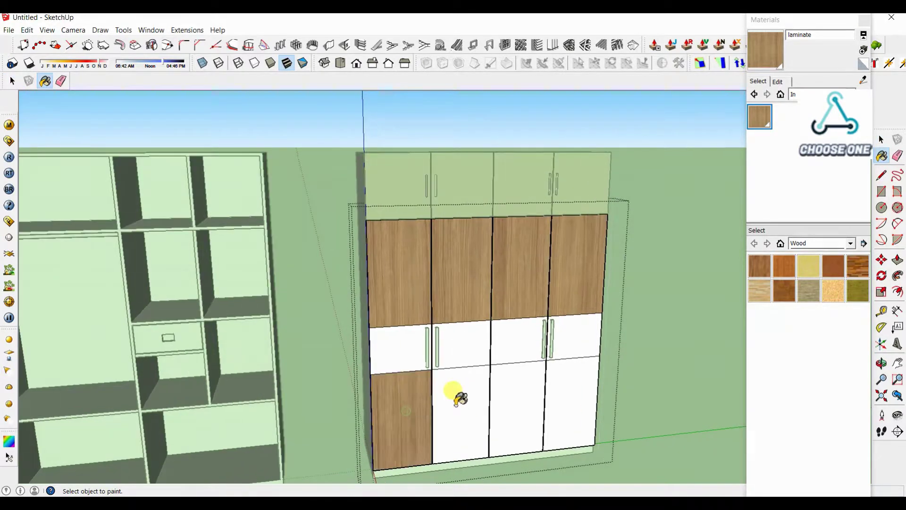
pyautogui.click(460, 412)
pyautogui.click(512, 408)
pyautogui.click(562, 401)
pyautogui.press('space')
pyautogui.click(649, 274)
# Try to paint the outer side edge of the lower doors with laminate, and undo the fill
pyautogui.moveTo(515, 373)
pyautogui.mouseDown(button='middle')
pyautogui.moveTo(461, 375)
pyautogui.moveTo(584, 337)
pyautogui.mouseUp(button='middle')
pyautogui.moveTo(439, 292); pyautogui.dragTo(488, 329, button='middle')
pyautogui.scroll(2, 489, 333)
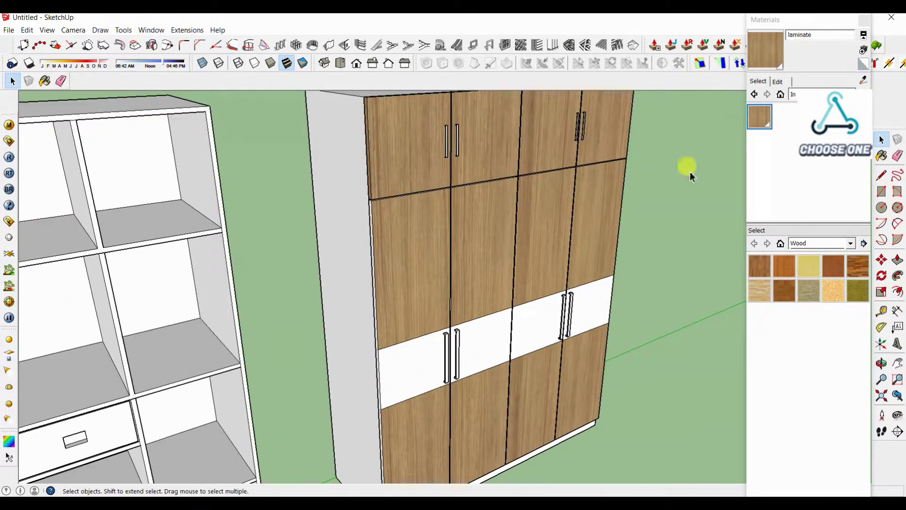
pyautogui.press('b')
pyautogui.scroll(2, 378, 259)
pyautogui.click(379, 260)
pyautogui.scroll(-1, 384, 265)
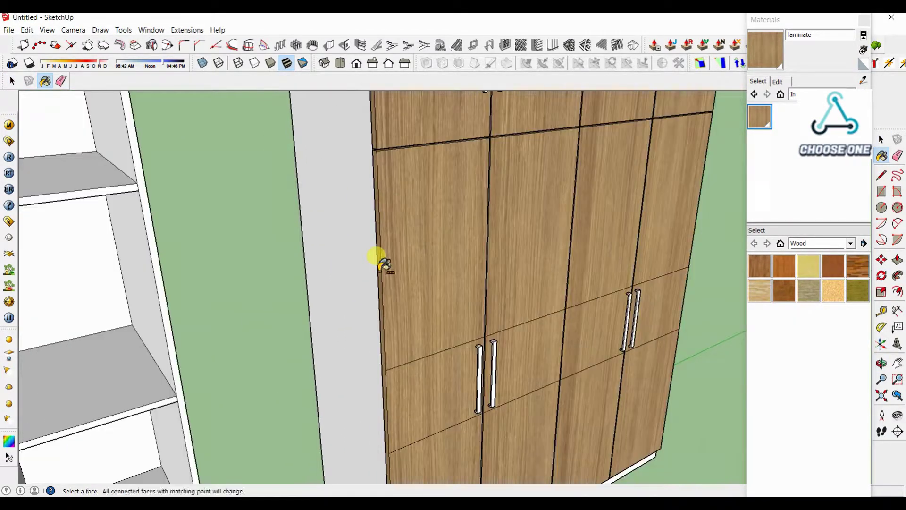
pyautogui.hotkey('ctrl', 'z')
# Paint the outer sides and top of the closed wardrobe's carcass with laminate
pyautogui.scroll(-3, 425, 309)
pyautogui.scroll(3, 370, 370)
pyautogui.scroll(-3, 370, 375)
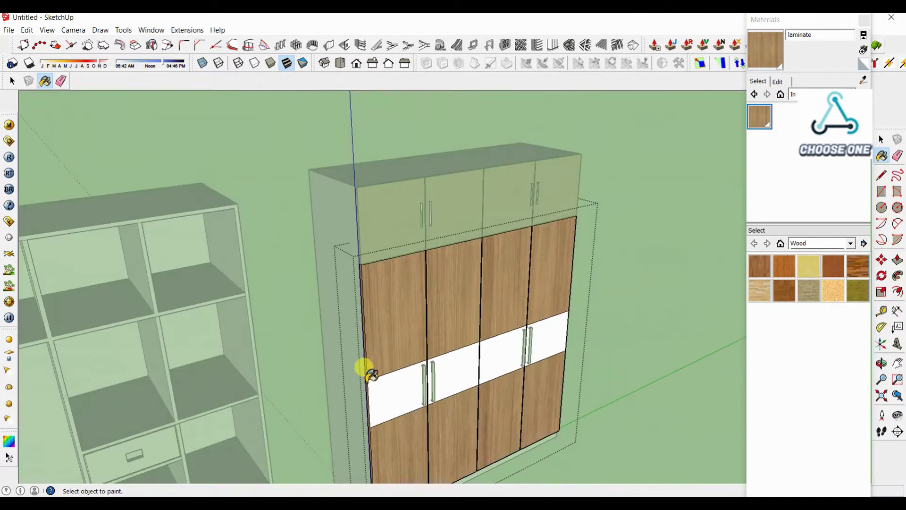
pyautogui.scroll(-3, 371, 375)
pyautogui.scroll(5, 469, 386)
pyautogui.scroll(-5, 467, 359)
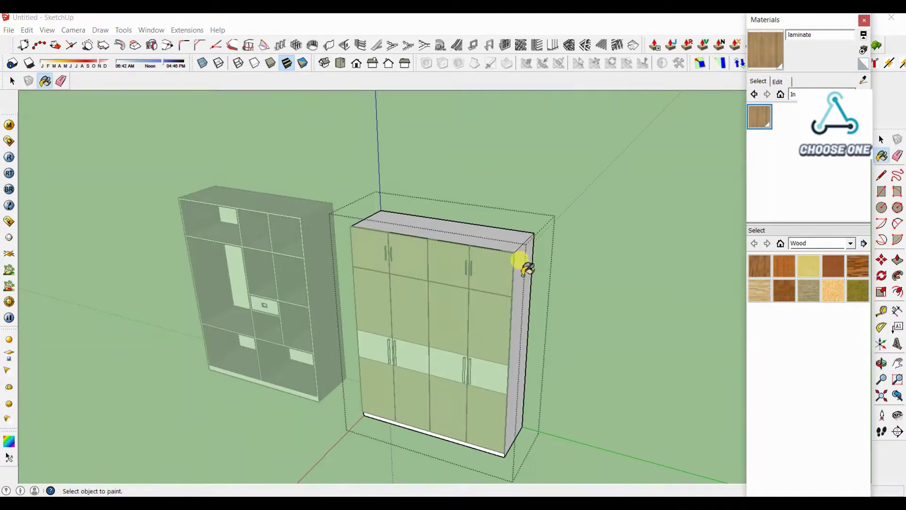
pyautogui.click(528, 268)
pyautogui.moveTo(528, 268)
pyautogui.mouseDown(button='middle')
pyautogui.moveTo(376, 333)
pyautogui.moveTo(354, 292)
pyautogui.mouseUp(button='middle')
pyautogui.click(384, 246)
pyautogui.moveTo(384, 246); pyautogui.dragTo(389, 427, button='middle')
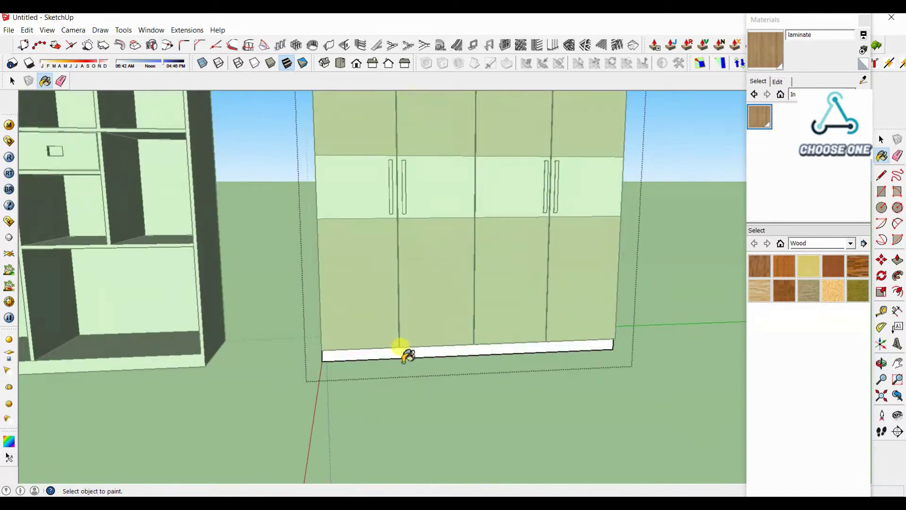
# Paint the front face of the closed wardrobe's plinth with laminate
pyautogui.press('space')
pyautogui.click(405, 364)
pyautogui.click(766, 61)
pyautogui.click(498, 348)
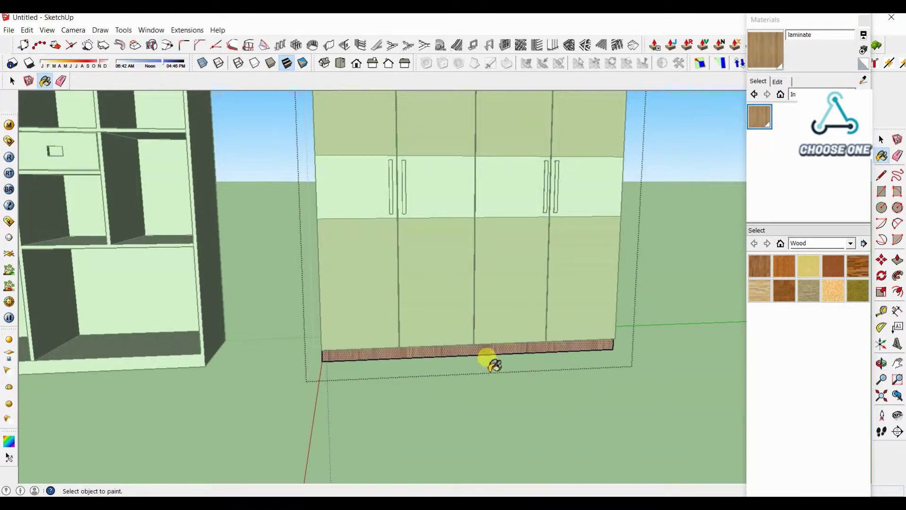
# Rotate the plinth's laminate texture so its grain runs horizontally, and finish editing the carcass group
pyautogui.press('space')
pyautogui.rightClick(488, 350)
pyautogui.moveTo(566, 265)
pyautogui.click(611, 269)
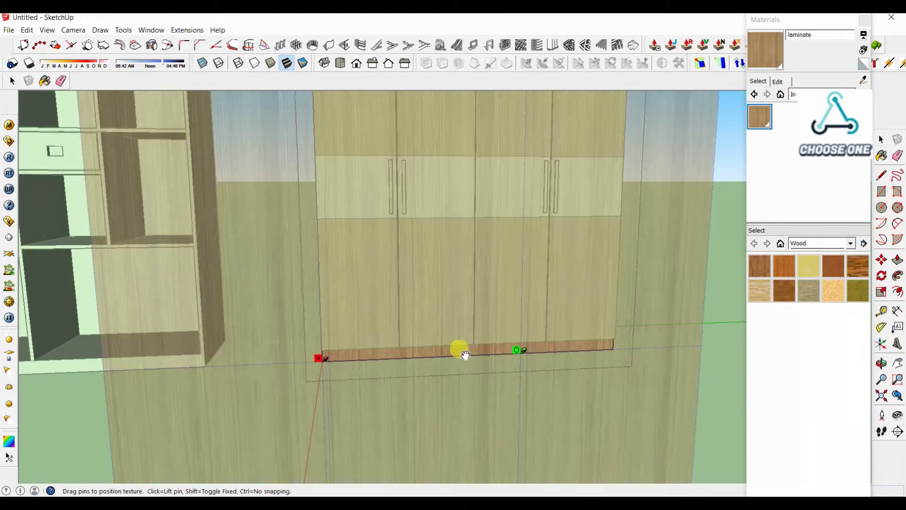
pyautogui.rightClick(465, 348)
pyautogui.click(551, 384)
pyautogui.rightClick(480, 354)
pyautogui.click(488, 362)
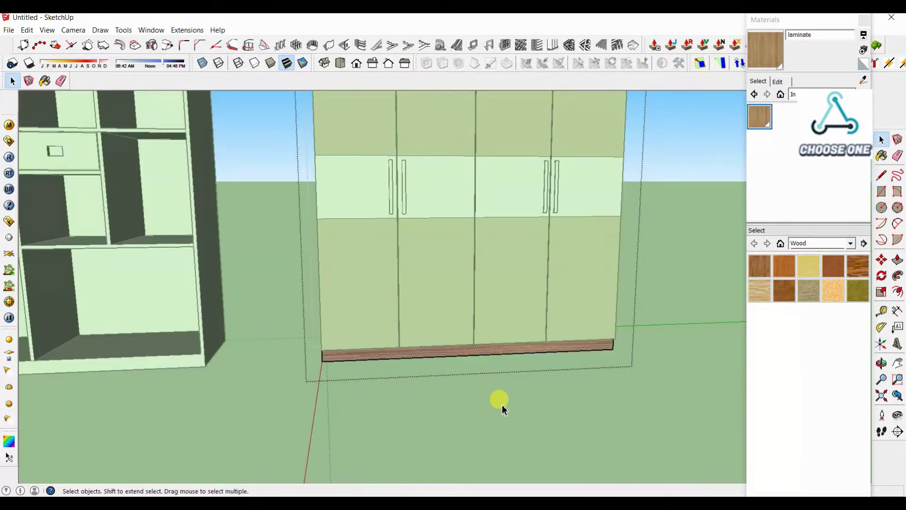
pyautogui.click(502, 407)
# Choose the 0010_Snow colour from the Colors-Named material library
pyautogui.scroll(-2, 503, 405)
pyautogui.moveTo(528, 402)
pyautogui.mouseDown(button='middle')
pyautogui.moveTo(546, 400)
pyautogui.moveTo(536, 409)
pyautogui.mouseUp(button='middle')
pyautogui.scroll(-2, 536, 410)
pyautogui.moveTo(434, 309); pyautogui.dragTo(482, 349, button='middle')
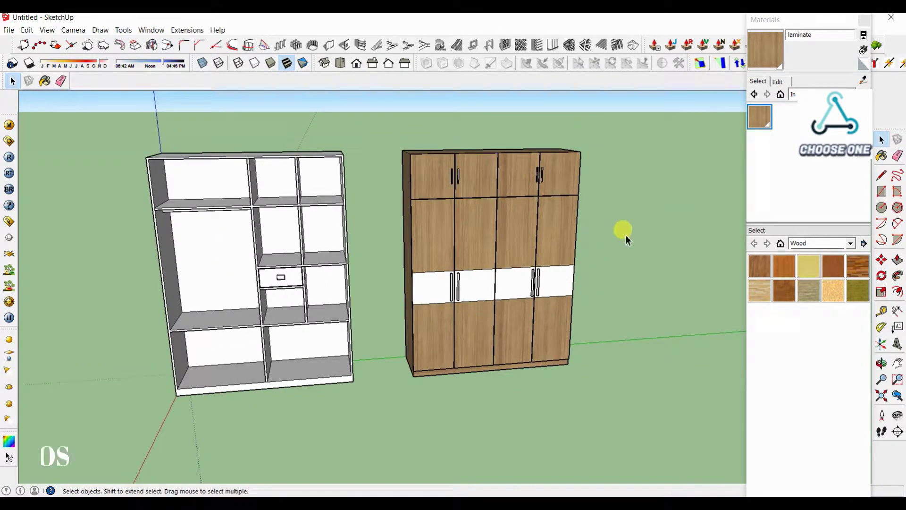
pyautogui.click(850, 243)
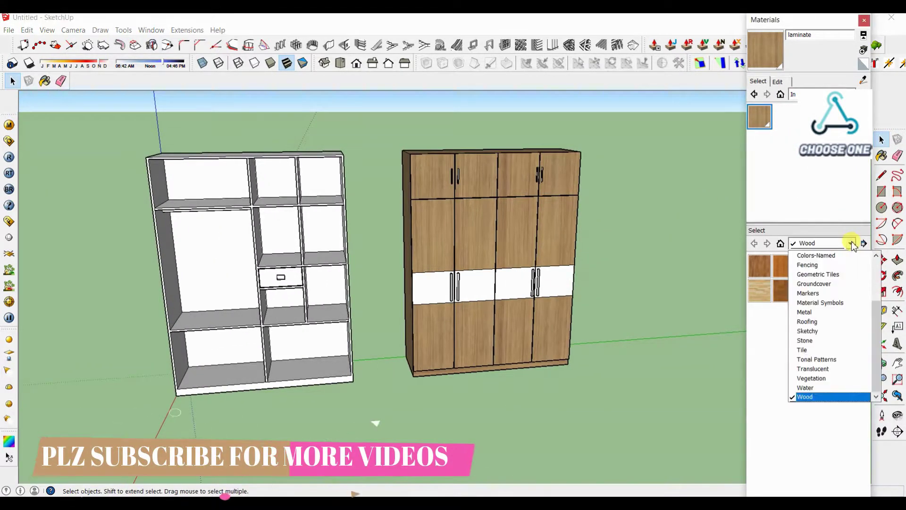
pyautogui.click(829, 259)
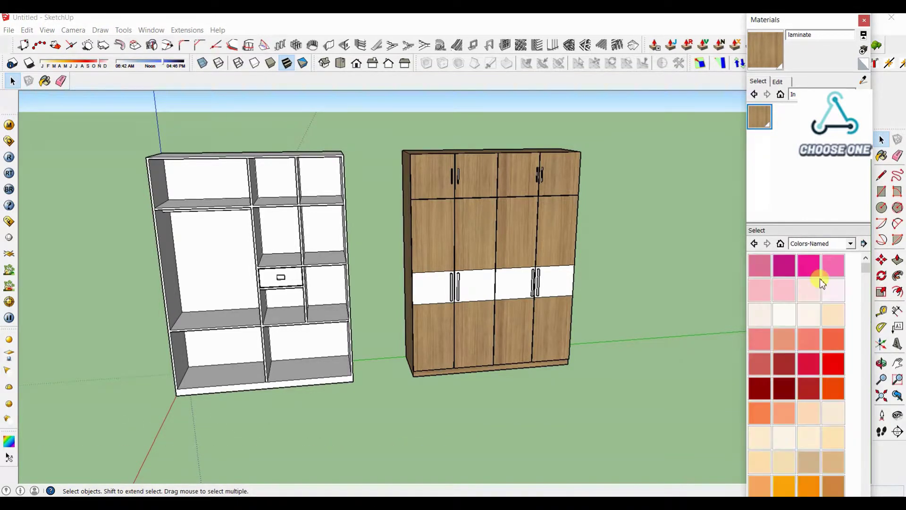
pyautogui.click(784, 314)
pyautogui.scroll(1, 421, 319)
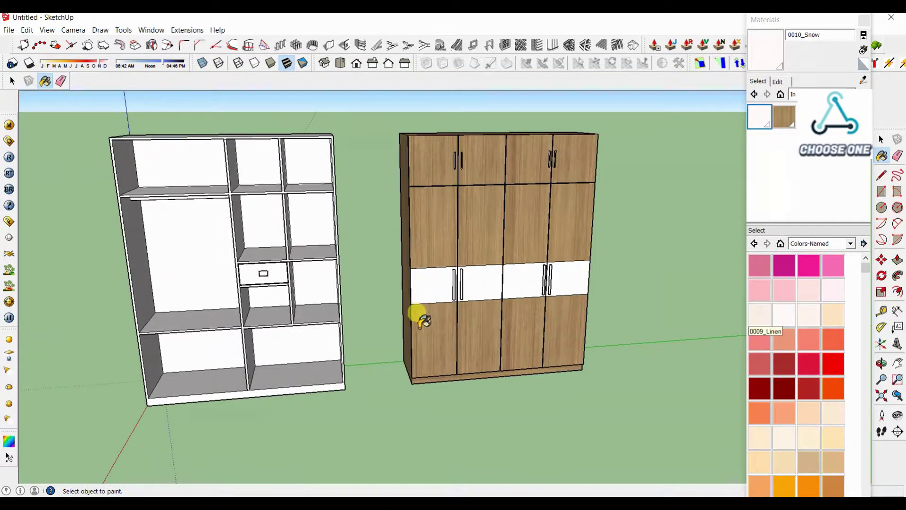
# Open the lower doors' group and paint their middle band with 0010_Snow
pyautogui.press('space')
pyautogui.doubleClick(431, 294)
pyautogui.click(431, 295)
pyautogui.click(763, 119)
pyautogui.click(440, 280)
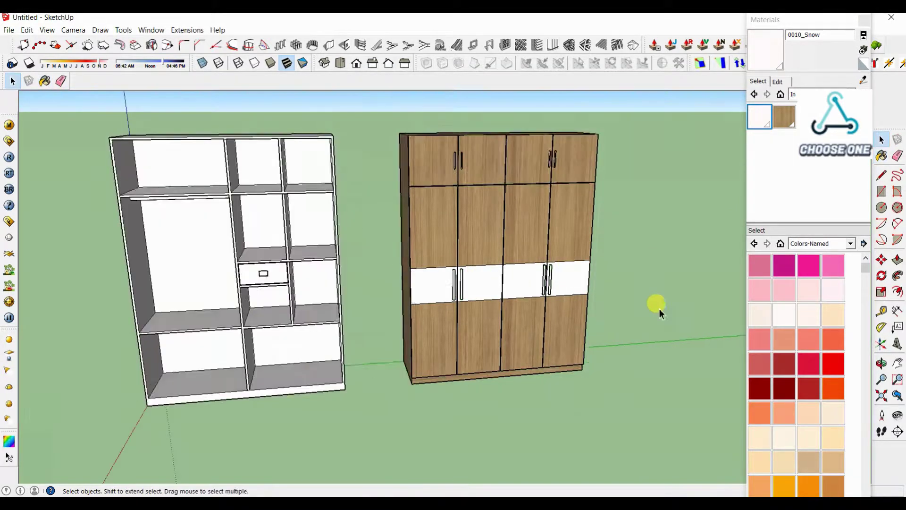
# Add a reflection layer to laminate in the V-Ray material editor, with hilight and reflect glossiness 0.84 and 32 subdivs
pyautogui.moveTo(658, 303); pyautogui.dragTo(639, 295, button='middle')
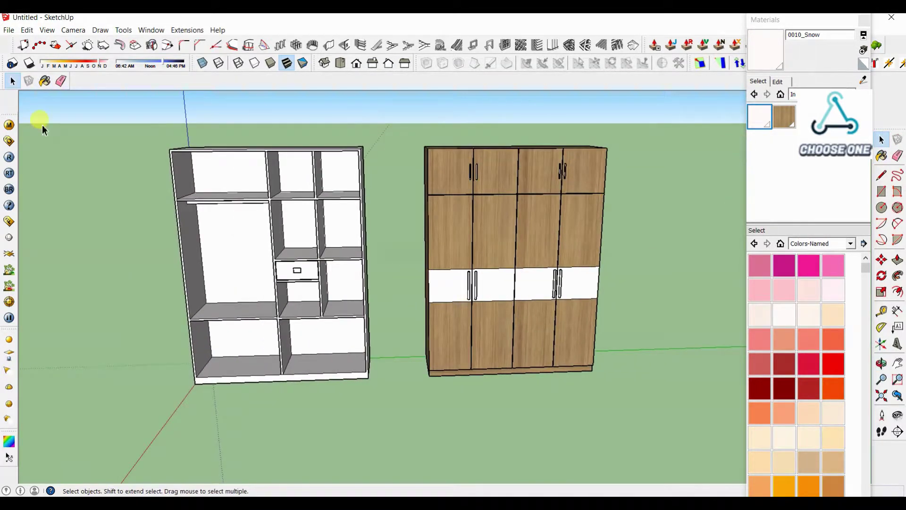
pyautogui.click(9, 124)
pyautogui.moveTo(381, 169); pyautogui.dragTo(393, 199)
pyautogui.click(271, 362)
pyautogui.click(281, 275)
pyautogui.rightClick(270, 373)
pyautogui.click(443, 391)
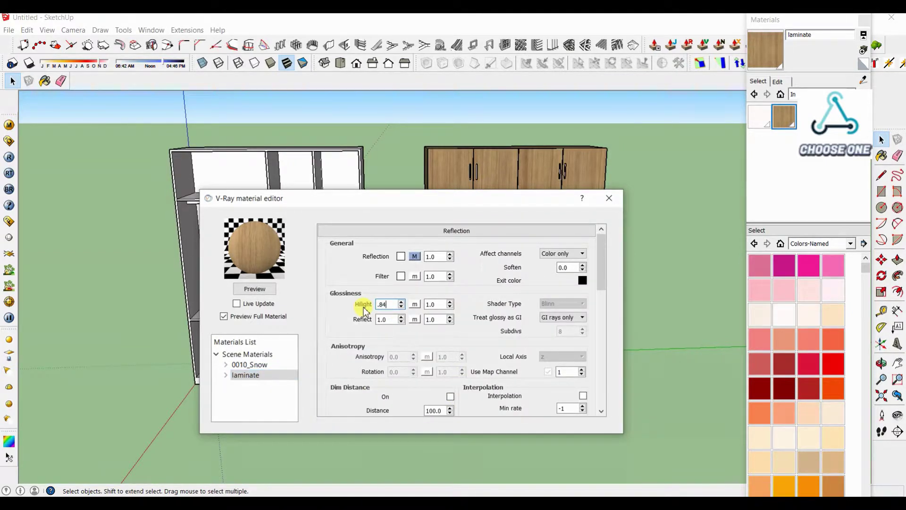
pyautogui.click(388, 320)
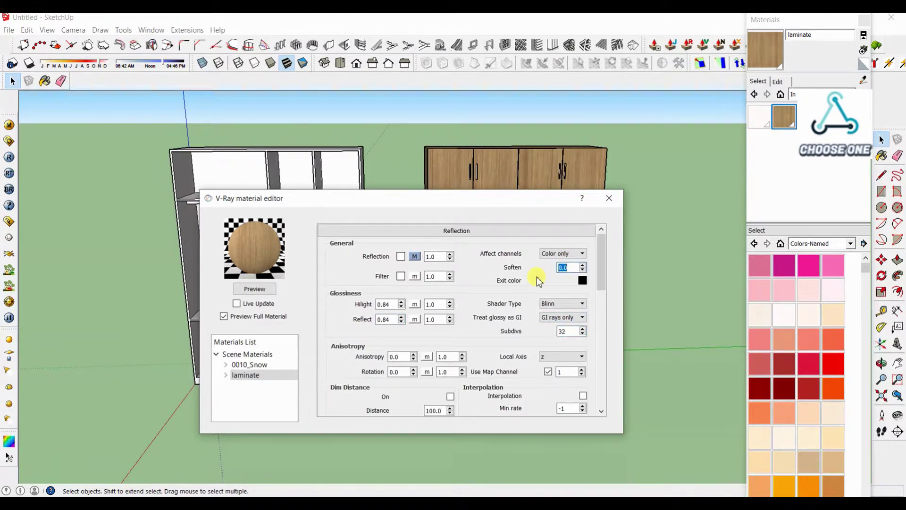
# Give laminate a bump map of 0.2 using a TexBitmap image from the chery-wood folder inside fine-wood
pyautogui.moveTo(600, 285); pyautogui.dragTo(601, 405)
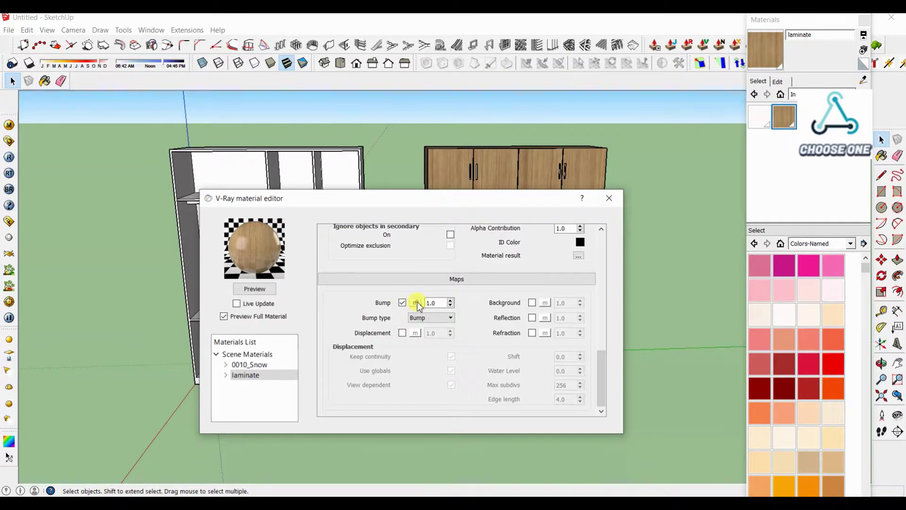
pyautogui.click(416, 303)
pyautogui.click(166, 360)
pyautogui.click(163, 400)
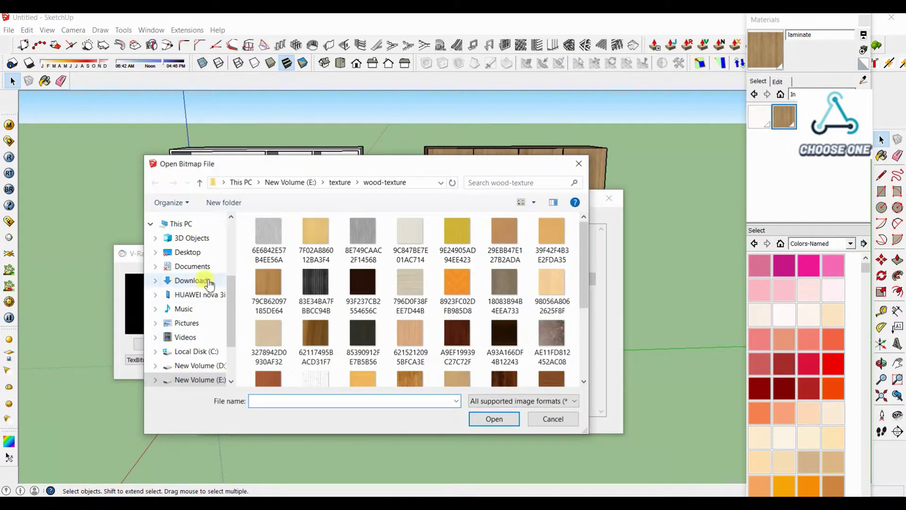
pyautogui.click(200, 379)
pyautogui.doubleClick(273, 370)
pyautogui.doubleClick(288, 278)
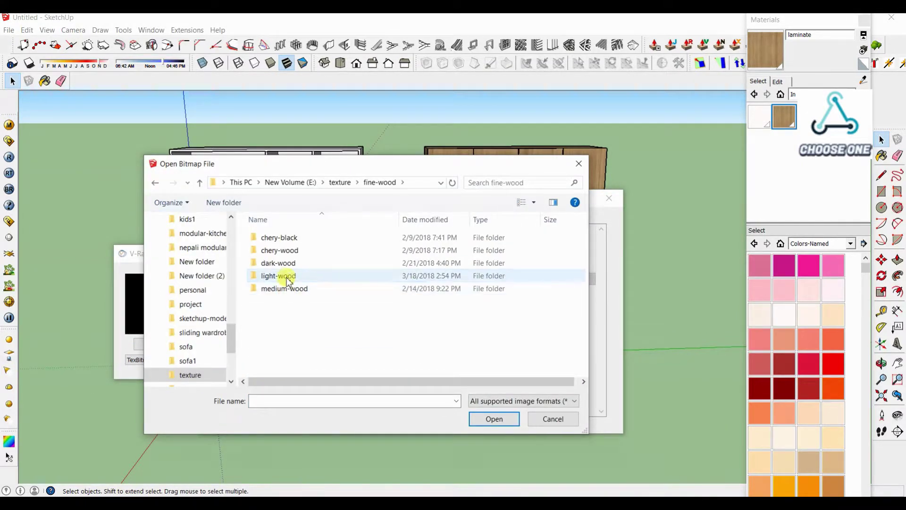
pyautogui.doubleClick(289, 281)
pyautogui.click(155, 182)
pyautogui.doubleClick(279, 250)
pyautogui.doubleClick(284, 241)
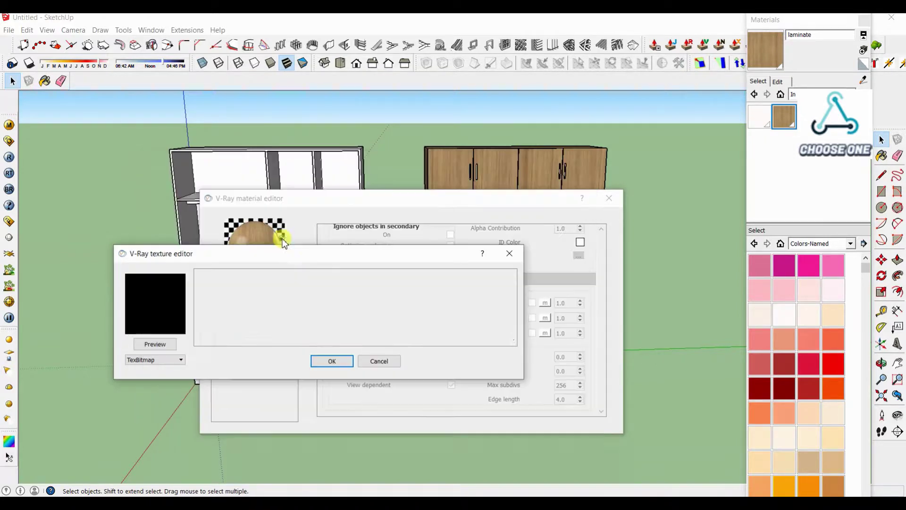
pyautogui.click(337, 362)
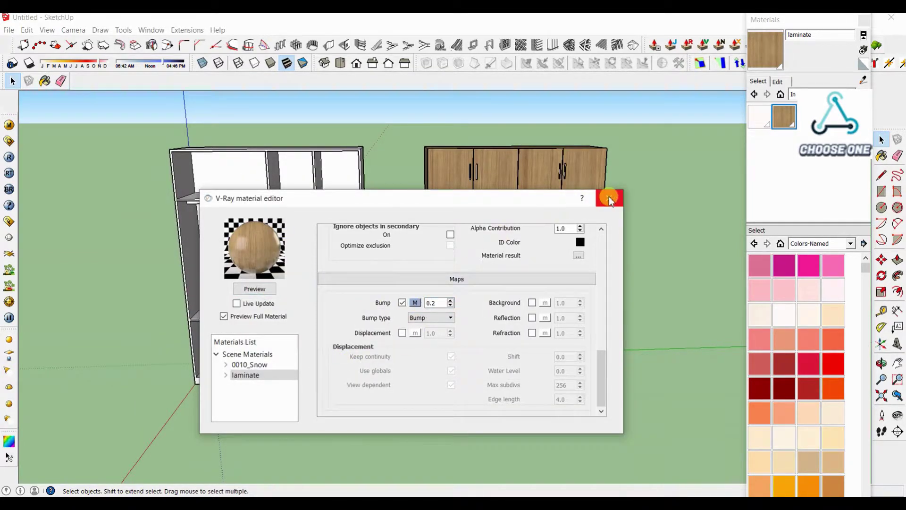
# Add a reflection layer to 0010_Snow with hilight and reflect glossiness 0.84, 32 subdivs and soften 3.0, and preview the material
pyautogui.click(251, 365)
pyautogui.rightClick(269, 369)
pyautogui.moveTo(384, 371)
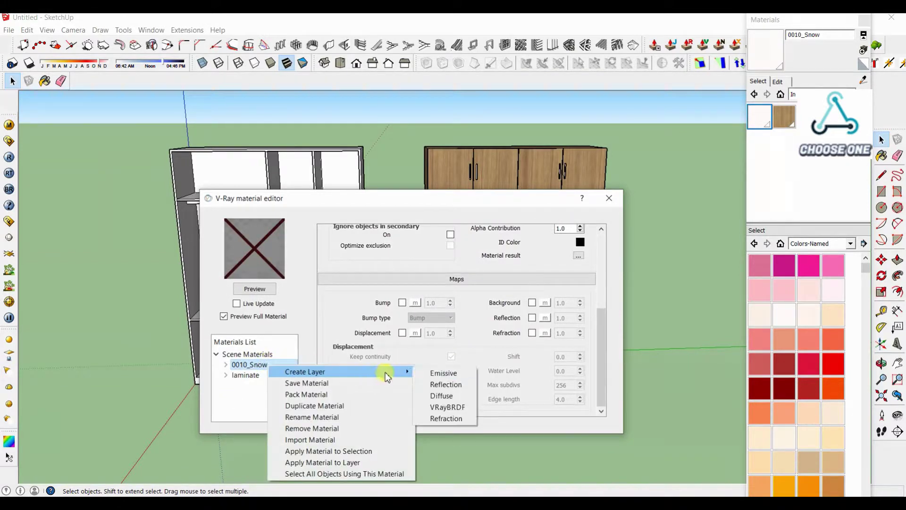
pyautogui.click(445, 385)
pyautogui.scroll(5, 347, 321)
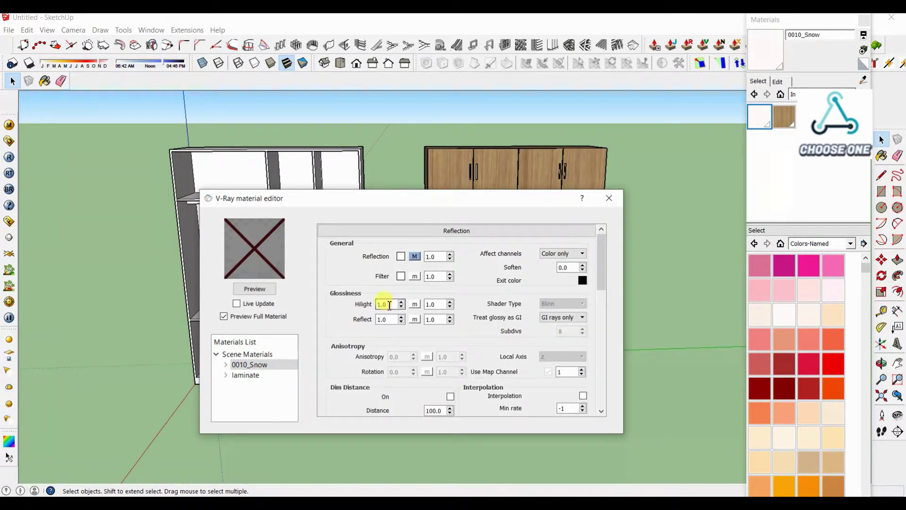
pyautogui.press('Tab')
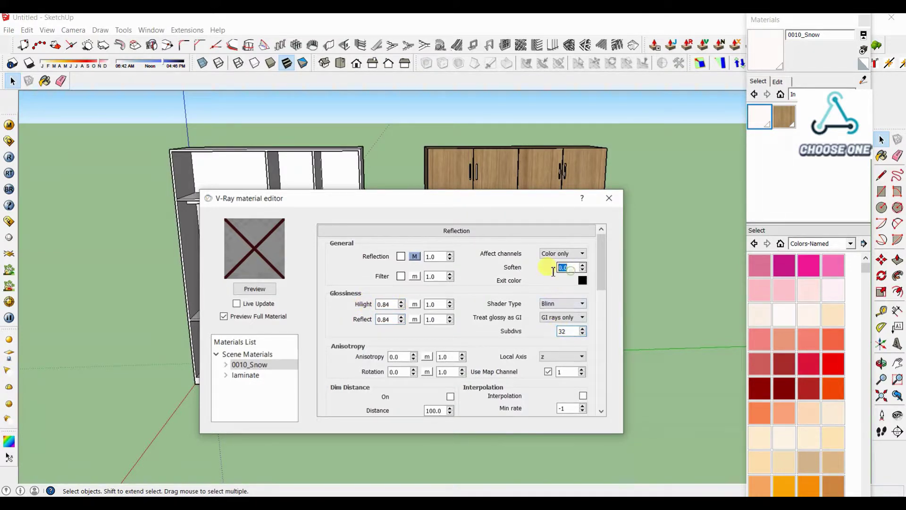
pyautogui.write('3')
pyautogui.click(254, 288)
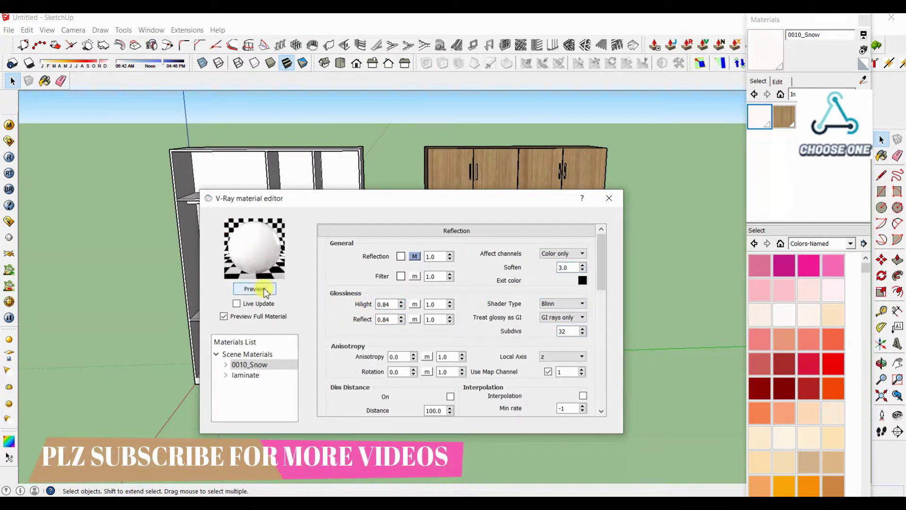
pyautogui.click(614, 200)
pyautogui.click(863, 20)
# Paint the closed wardrobe's door handles with 0135_DarkGray from the Colors-Named material library
pyautogui.click(372, 63)
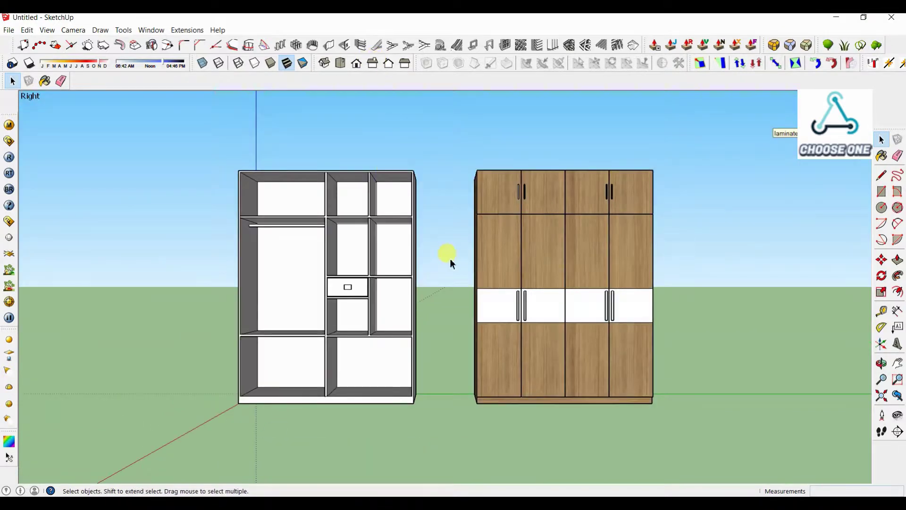
pyautogui.scroll(3, 446, 262)
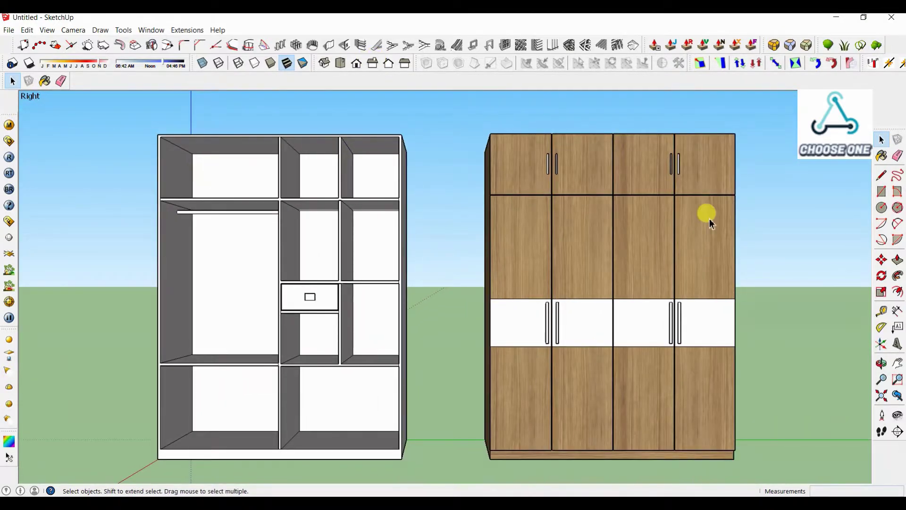
pyautogui.press('b')
pyautogui.moveTo(866, 269); pyautogui.dragTo(867, 454)
pyautogui.click(808, 438)
pyautogui.click(550, 325)
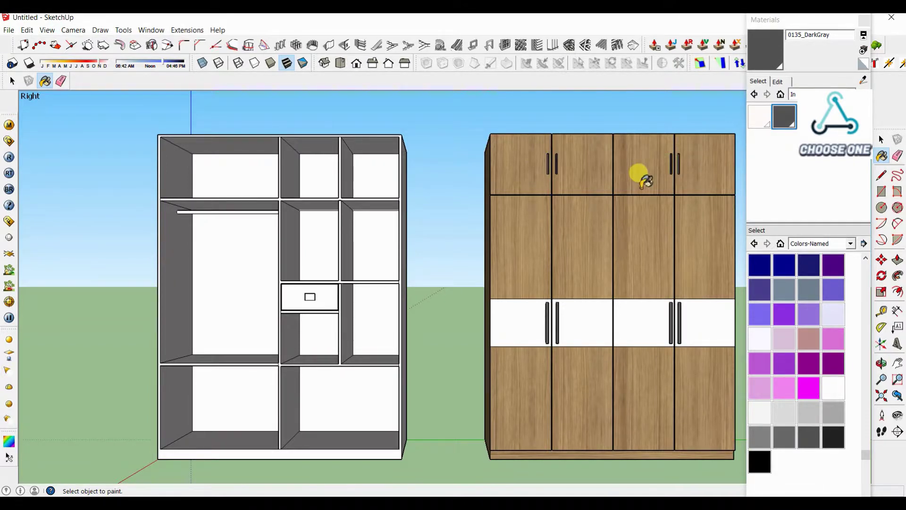
pyautogui.press('space')
# Add a V-Ray reflection layer to 0135_DarkGray with hilight glossiness 0.84, reflect glossiness 0.91, 32 subdivs and soften 2.0
pyautogui.click(19, 126)
pyautogui.click(274, 289)
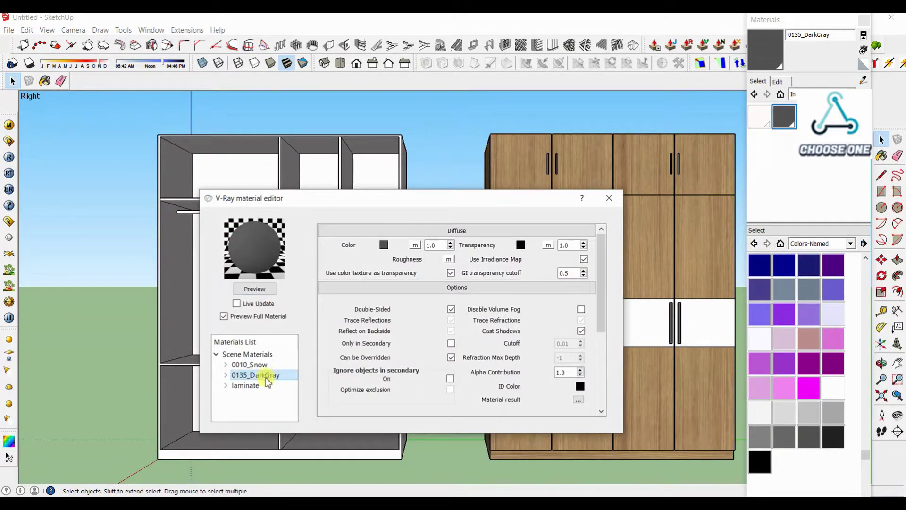
pyautogui.rightClick(263, 376)
pyautogui.moveTo(360, 381)
pyautogui.click(446, 396)
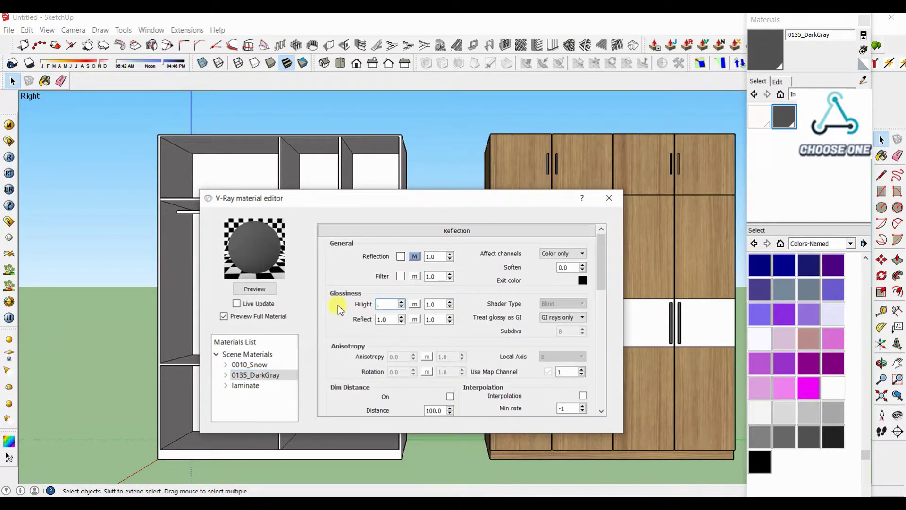
pyautogui.press('Tab')
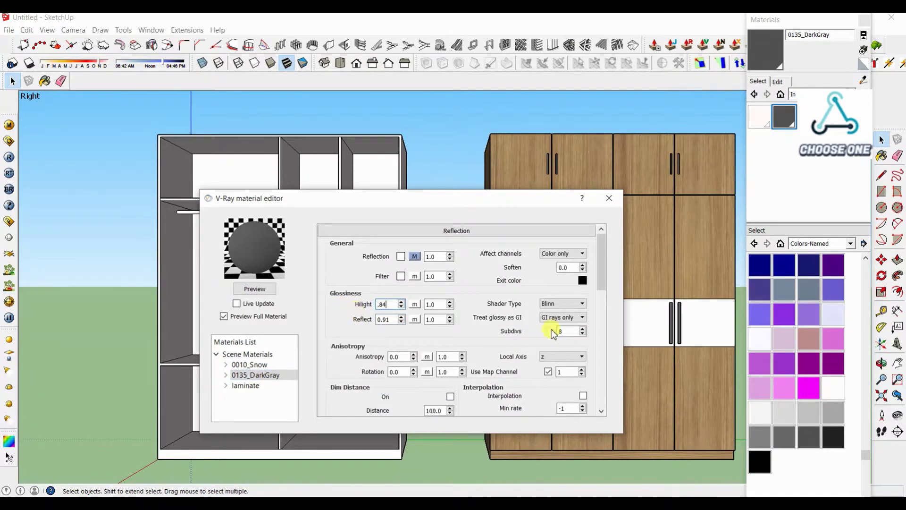
# Set the IOR of 0135_DarkGray's Fresnel reflection map to 2 and preview the material
pyautogui.click(415, 256)
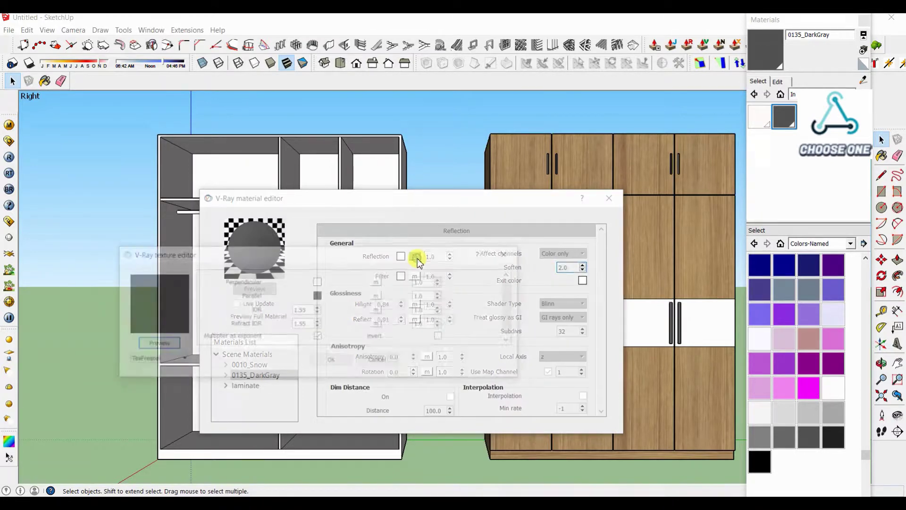
pyautogui.write('2')
pyautogui.click(331, 360)
pyautogui.click(263, 288)
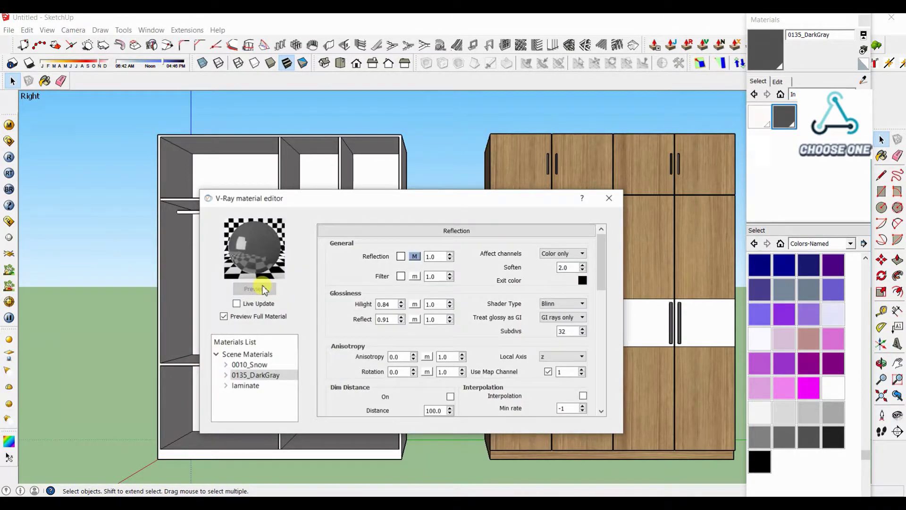
pyautogui.click(609, 198)
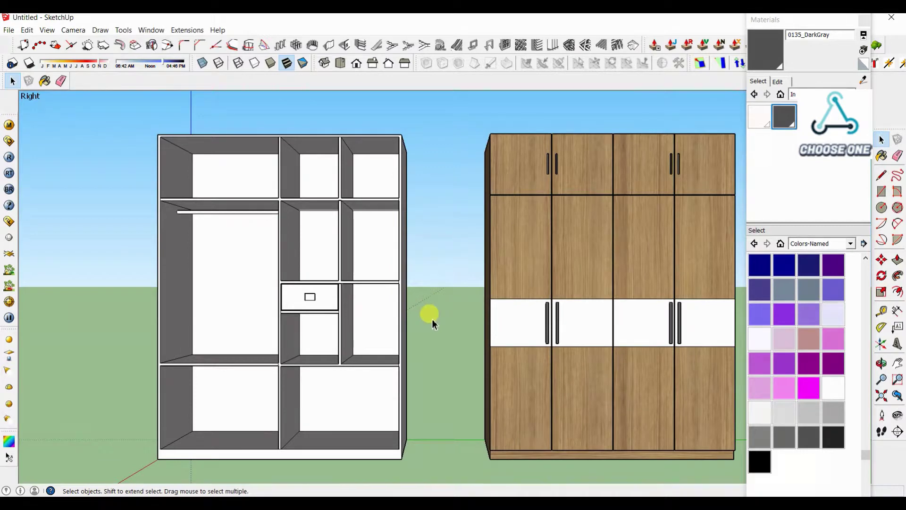
pyautogui.click(865, 21)
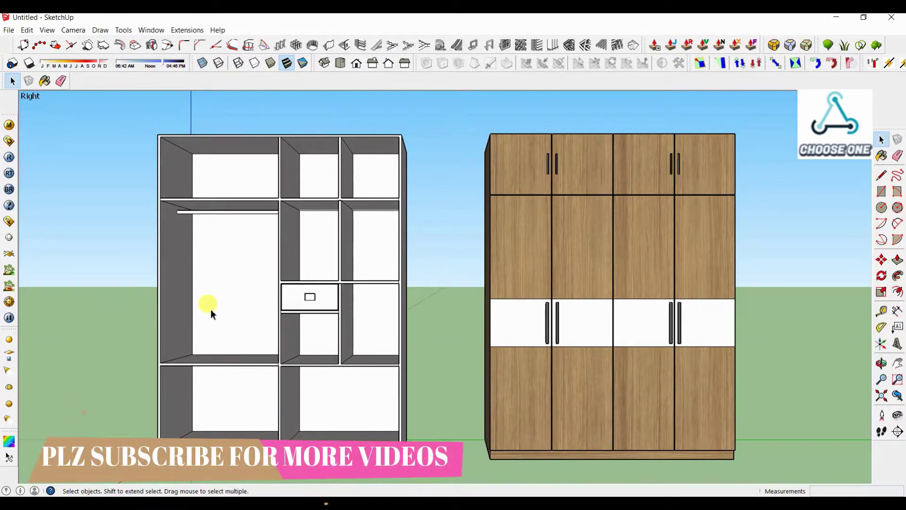
# Choose Wood_Cherry_Original from the wood material library
pyautogui.scroll(2, 27, 243)
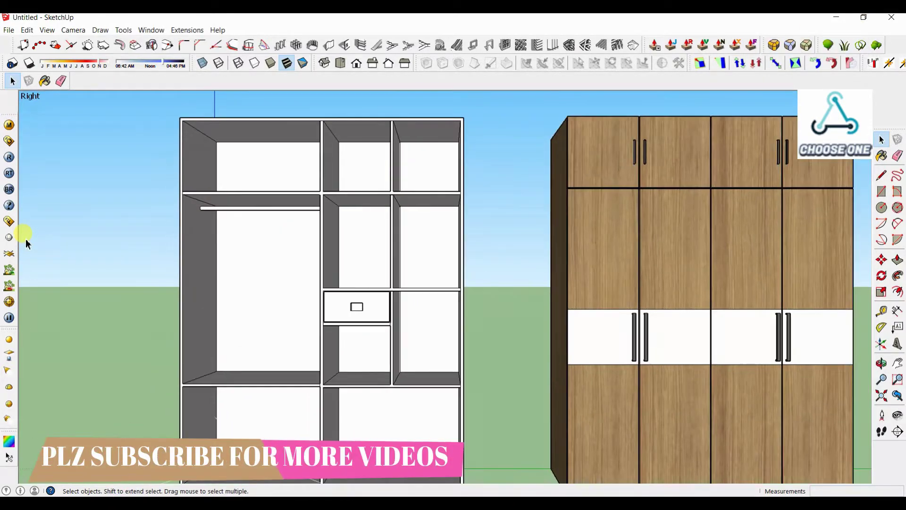
pyautogui.click(898, 363)
pyautogui.moveTo(654, 289); pyautogui.dragTo(610, 277)
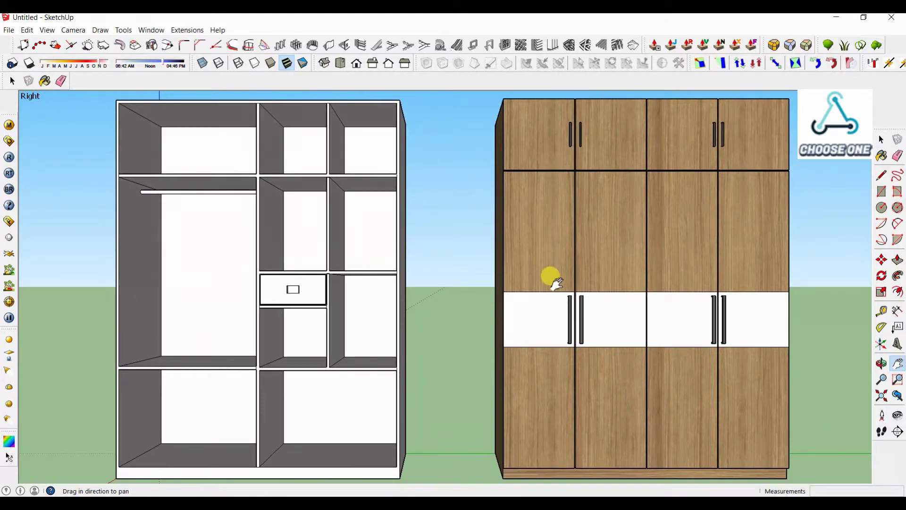
pyautogui.click(884, 155)
pyautogui.click(850, 94)
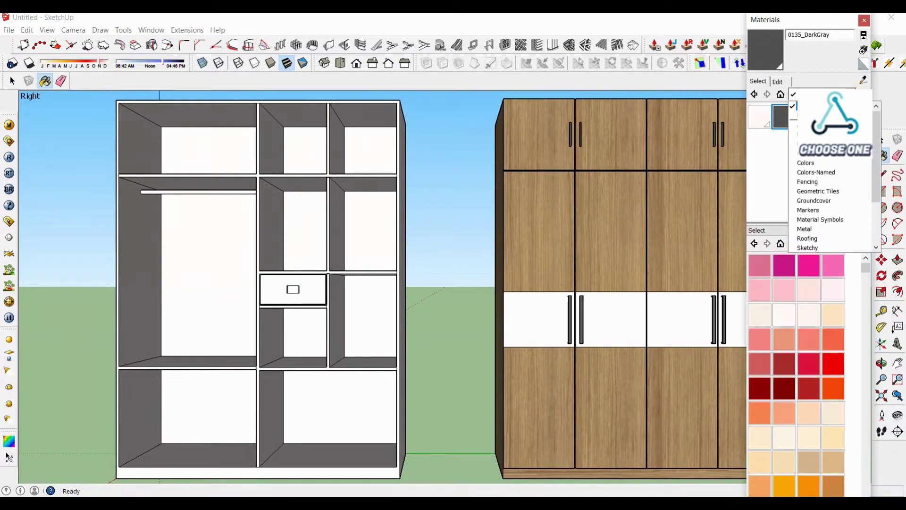
pyautogui.click(824, 162)
pyautogui.click(849, 93)
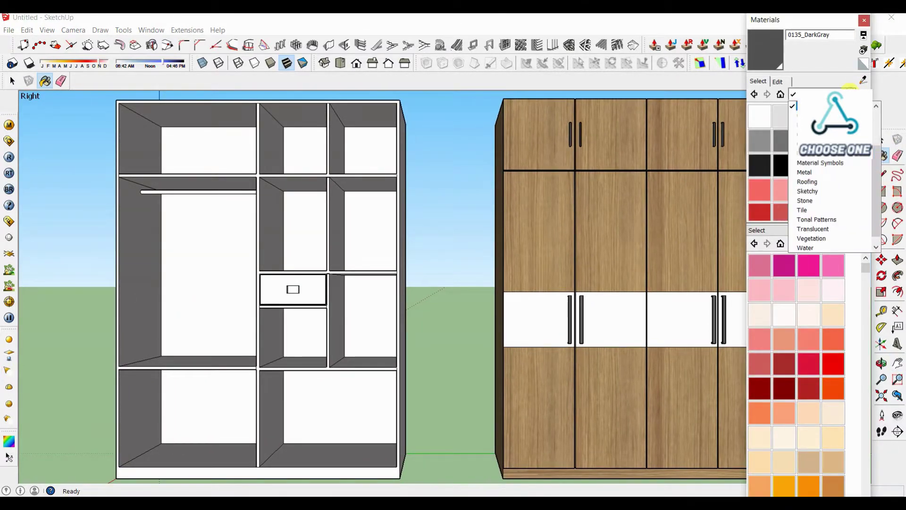
pyautogui.scroll(-2, 831, 198)
pyautogui.click(816, 189)
pyautogui.click(759, 116)
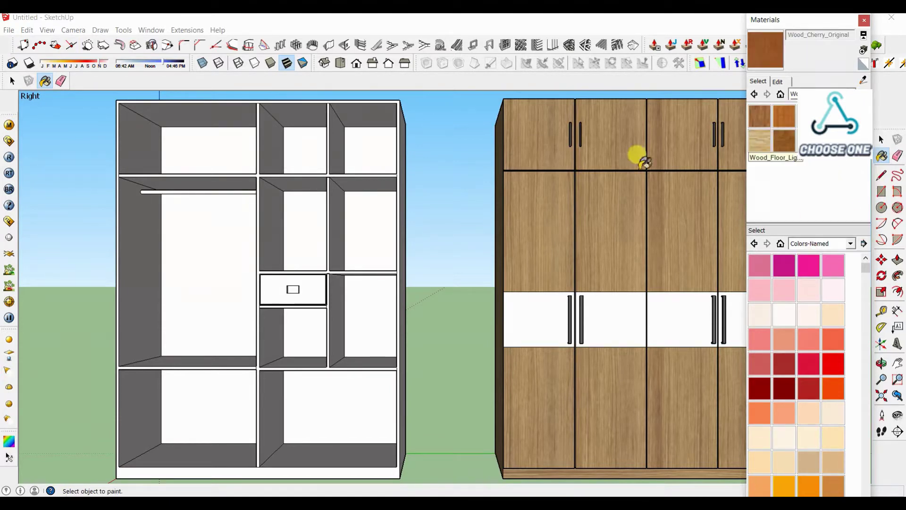
# Open the open wardrobe's group for editing and paint its hanging rail with Wood_Cherry_Original
pyautogui.rightClick(189, 193)
pyautogui.click(217, 247)
pyautogui.click(174, 190)
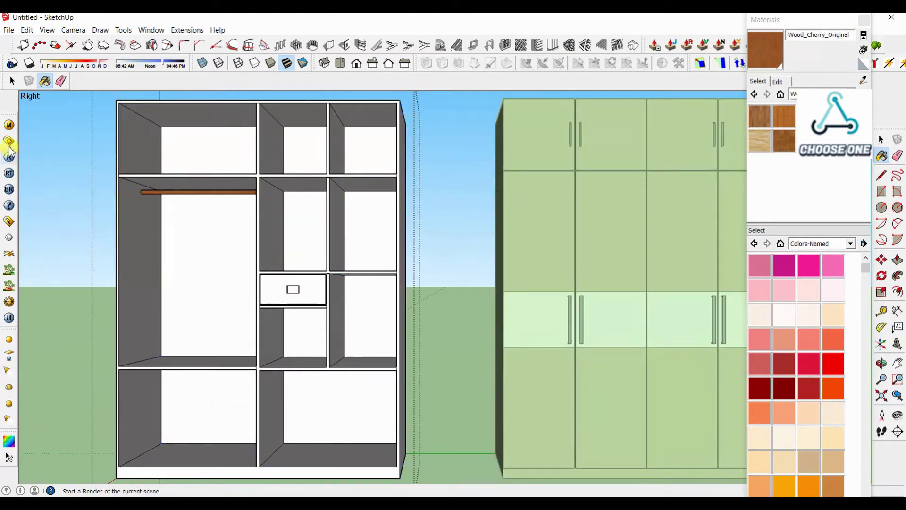
# Add a V-Ray reflection layer to Wood_Cherry_Original with hilight and reflect glossiness 0.84, preview it, and finish editing the wardrobe group
pyautogui.click(9, 125)
pyautogui.rightClick(261, 395)
pyautogui.click(430, 411)
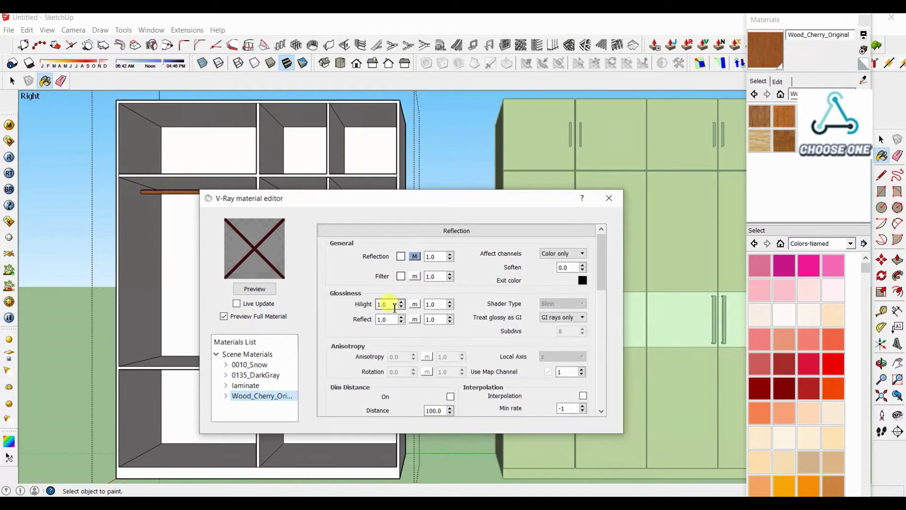
pyautogui.write('.84')
pyautogui.press('Tab')
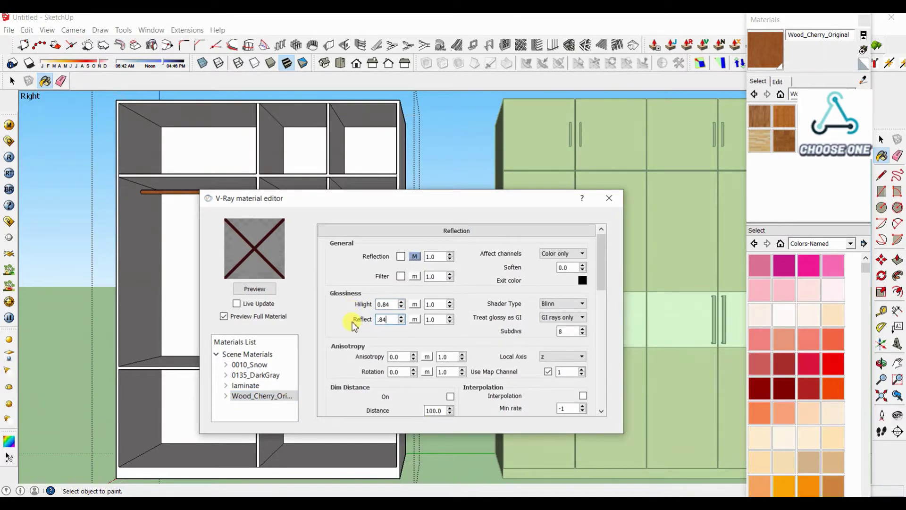
pyautogui.click(254, 288)
pyautogui.click(608, 197)
pyautogui.press('space')
pyautogui.click(465, 265)
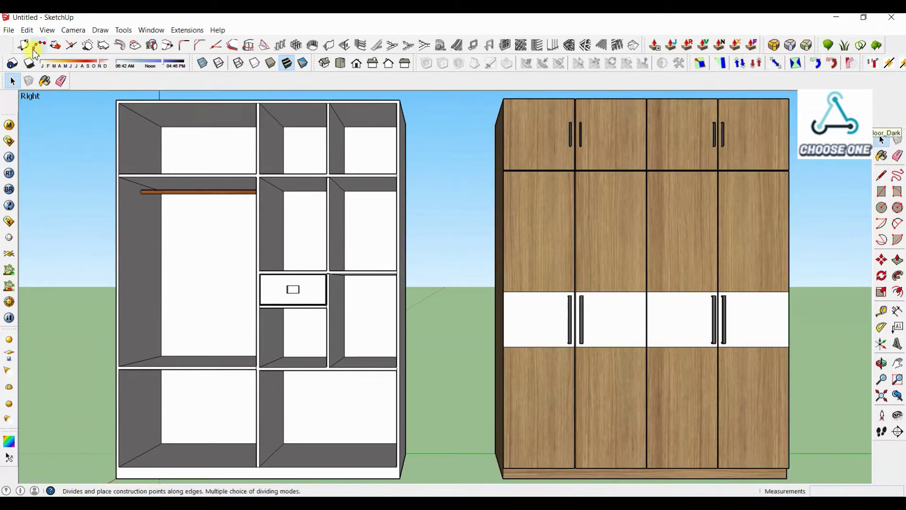
# Save the current front view of both wardrobes as a new scene
pyautogui.click(47, 29)
pyautogui.moveTo(75, 192)
pyautogui.click(159, 192)
pyautogui.scroll(-3, 264, 320)
pyautogui.moveTo(319, 450); pyautogui.dragTo(328, 477, button='middle')
pyautogui.click(9, 253)
pyautogui.scroll(5, 359, 402)
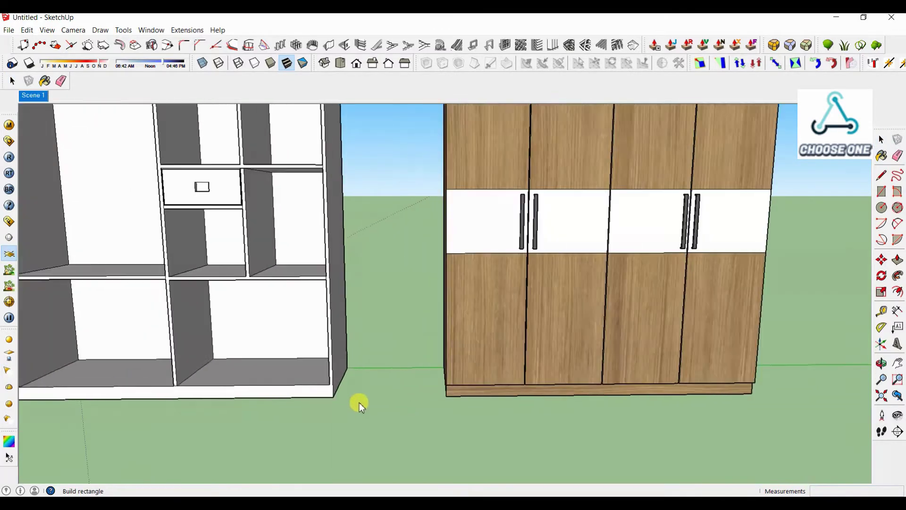
pyautogui.moveTo(355, 366); pyautogui.dragTo(446, 398)
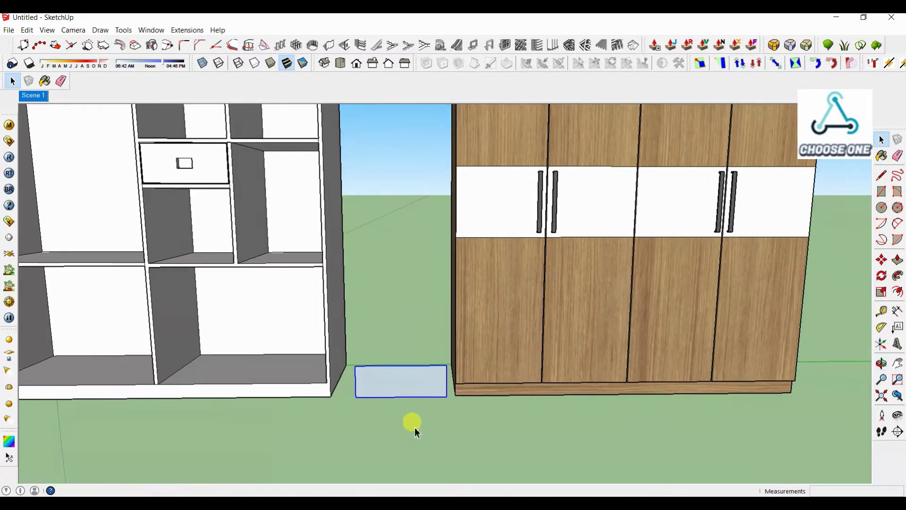
pyautogui.press('space')
pyautogui.click(401, 378)
# Draw a small V-Ray rectangle light on the ground in the gap between the two wardrobes
pyautogui.scroll(-3, 401, 379)
pyautogui.scroll(-6, 309, 373)
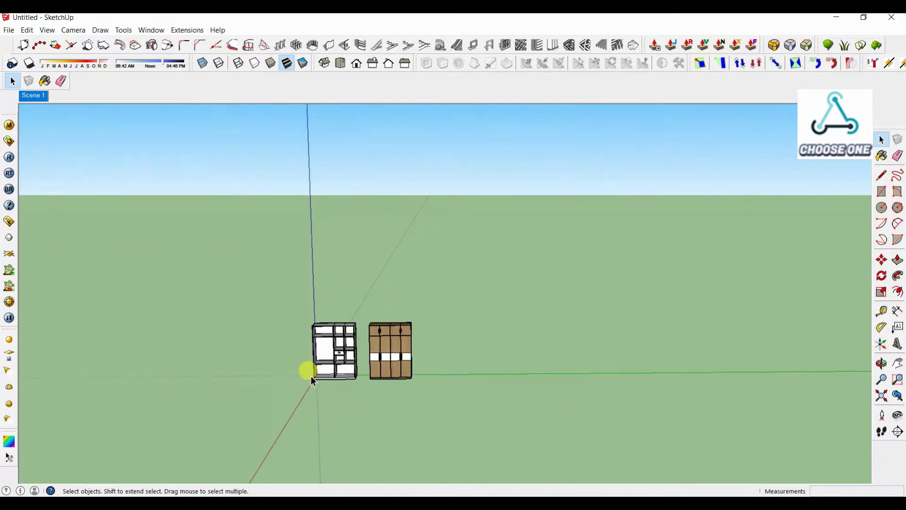
pyautogui.scroll(5, 302, 381)
pyautogui.moveTo(292, 383); pyautogui.dragTo(437, 372, button='middle')
pyautogui.scroll(5, 436, 373)
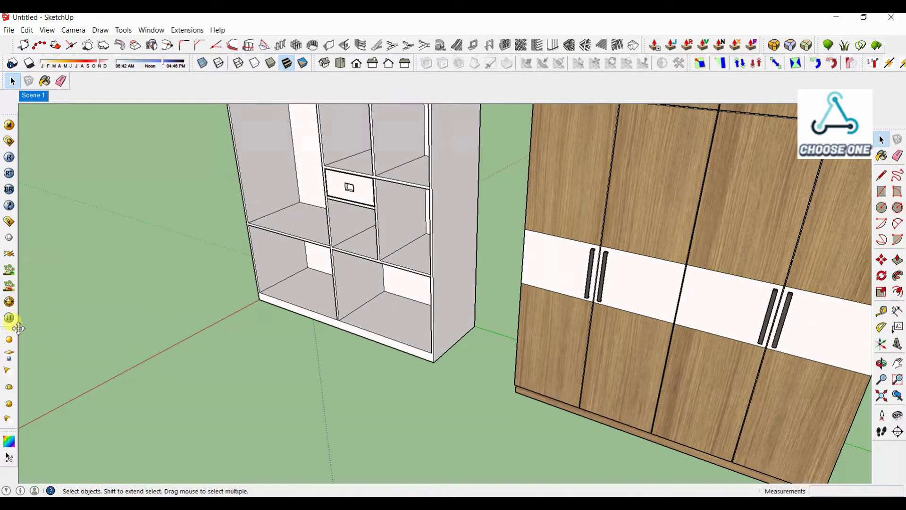
pyautogui.click(9, 253)
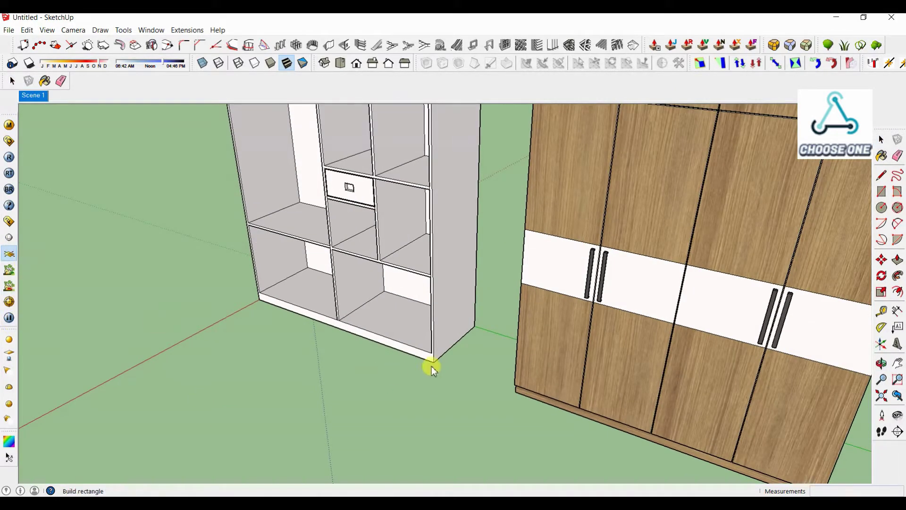
pyautogui.click(487, 349)
# Move the rectangle light about 4 1/2" and return to the Scene 1 view
pyautogui.moveTo(378, 403); pyautogui.dragTo(434, 356, button='middle')
pyautogui.press('m')
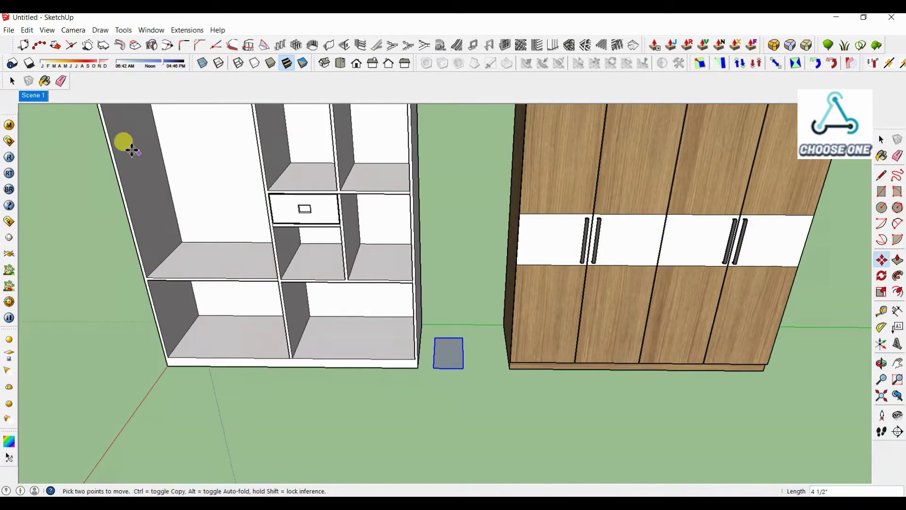
pyautogui.click(33, 98)
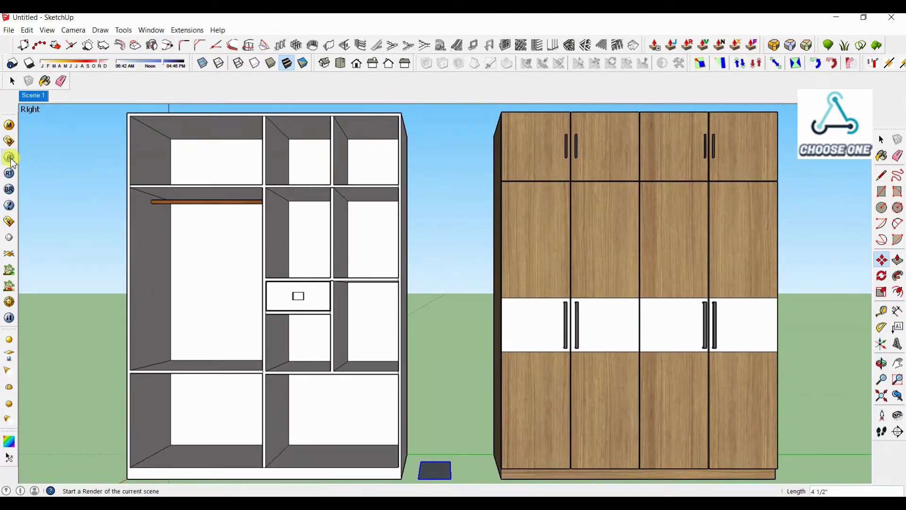
# Enable ambient occlusion in V-Ray's indirect illumination options and set its subdivisions to 21
pyautogui.click(9, 141)
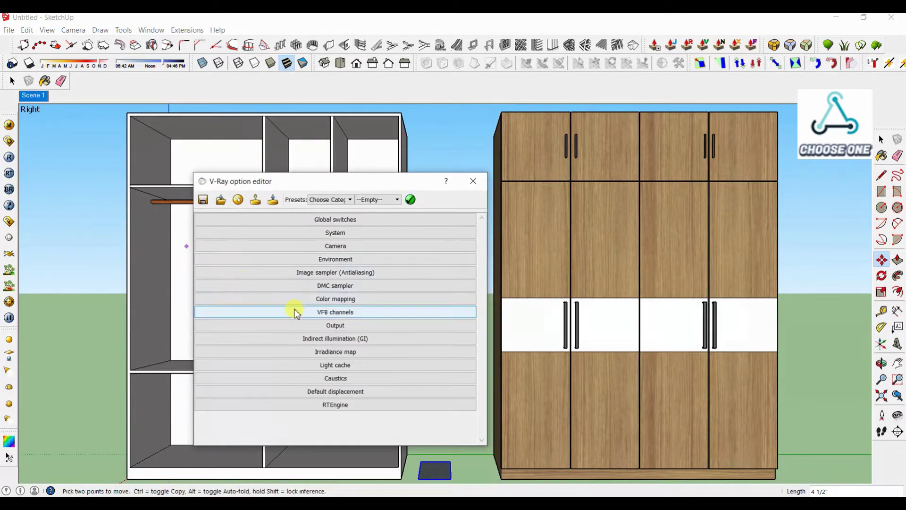
pyautogui.click(324, 338)
pyautogui.click(462, 381)
pyautogui.doubleClick(442, 408)
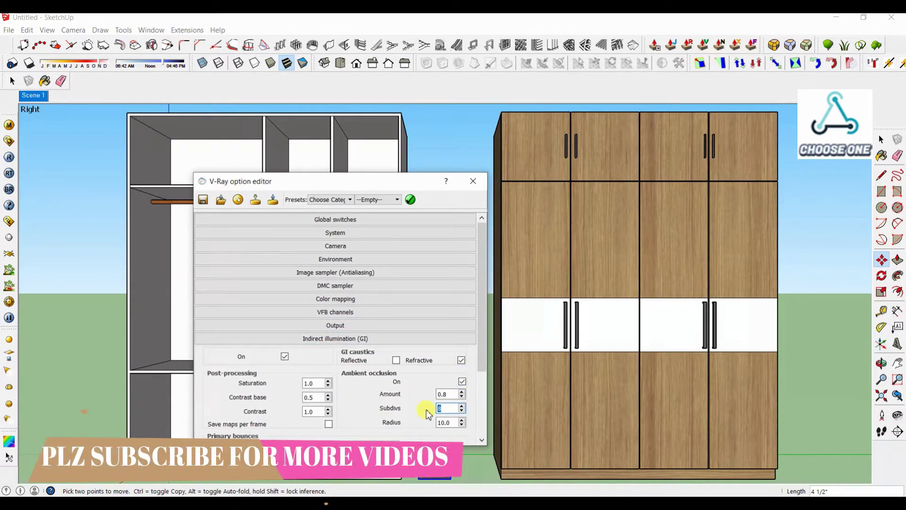
pyautogui.write('21')
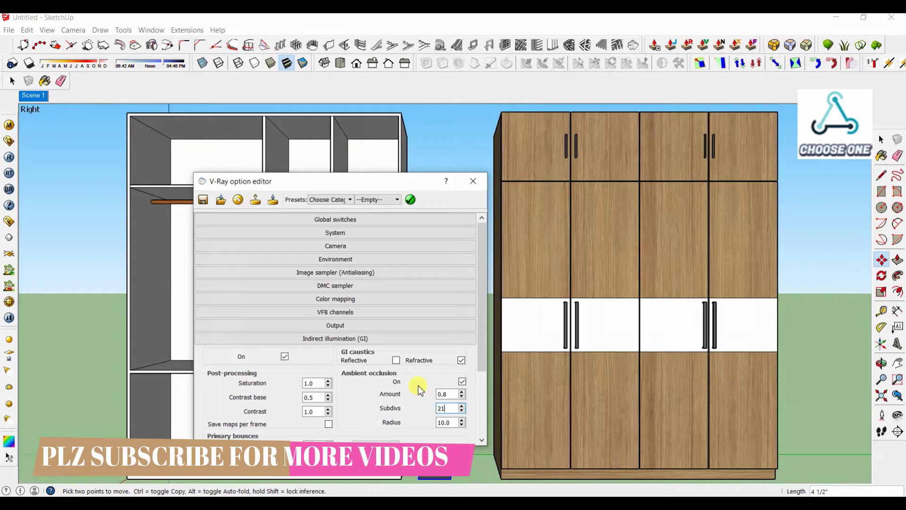
pyautogui.click(385, 339)
# Set the V-Ray output size to 1280 x 720 and render a slightly wider view of both wardrobes
pyautogui.click(370, 325)
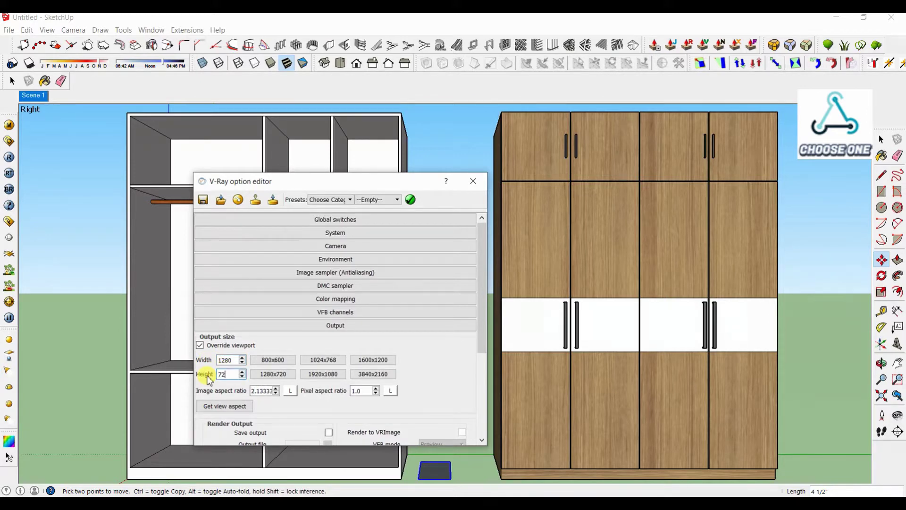
pyautogui.click(376, 325)
pyautogui.click(473, 181)
pyautogui.scroll(-2, 441, 310)
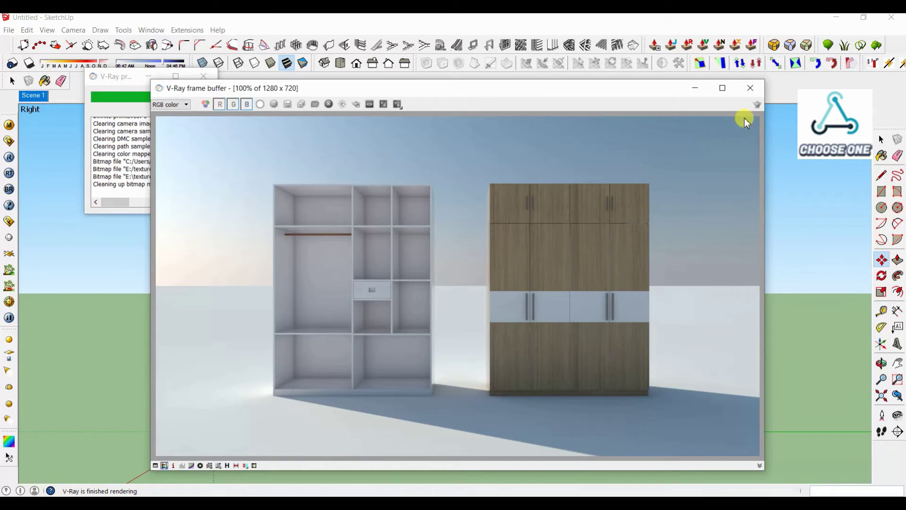
# Close the finished render and the V-Ray progress window, and restore the standard Right view of both wardrobes
pyautogui.click(750, 89)
pyautogui.scroll(-2, 526, 275)
pyautogui.scroll(1, 559, 166)
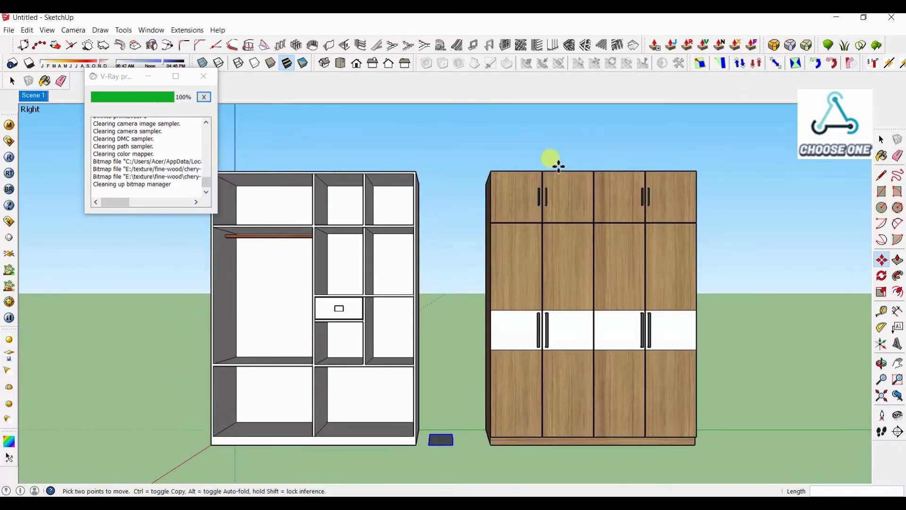
pyautogui.moveTo(593, 245)
pyautogui.mouseDown(button='middle')
pyautogui.moveTo(548, 290)
pyautogui.moveTo(728, 328)
pyautogui.moveTo(616, 304)
pyautogui.mouseUp(button='middle')
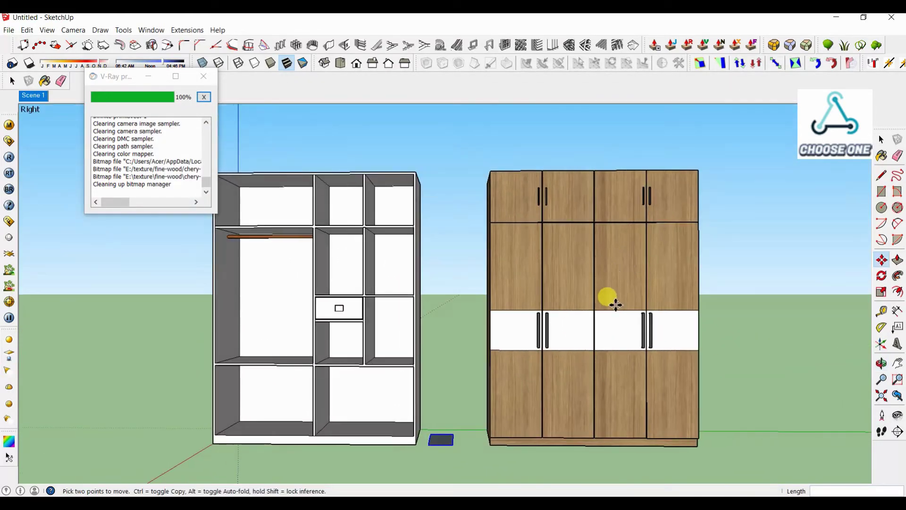
pyautogui.scroll(-1, 615, 304)
pyautogui.moveTo(603, 357); pyautogui.dragTo(552, 359, button='middle')
pyautogui.click(372, 63)
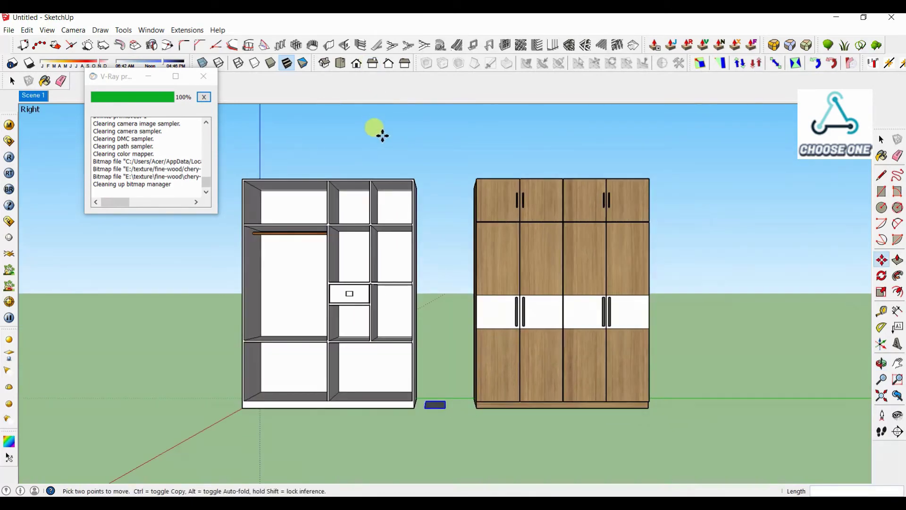
pyautogui.click(204, 97)
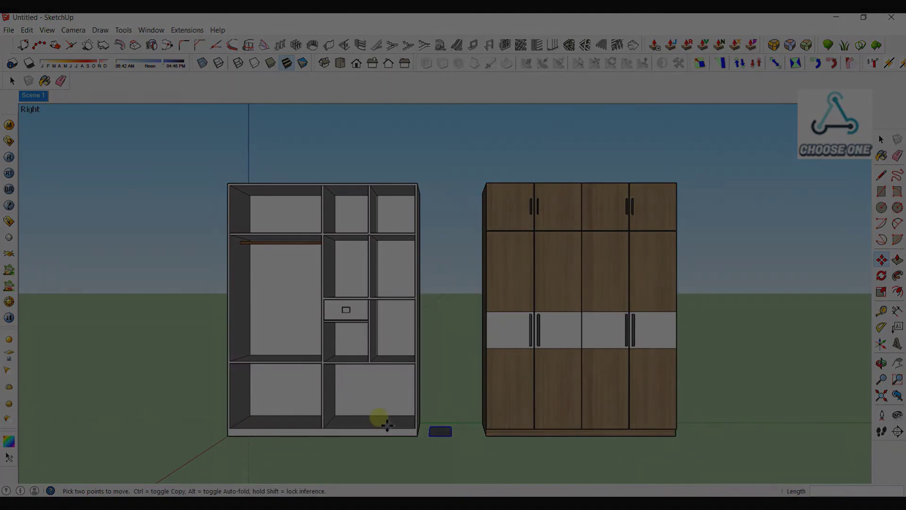